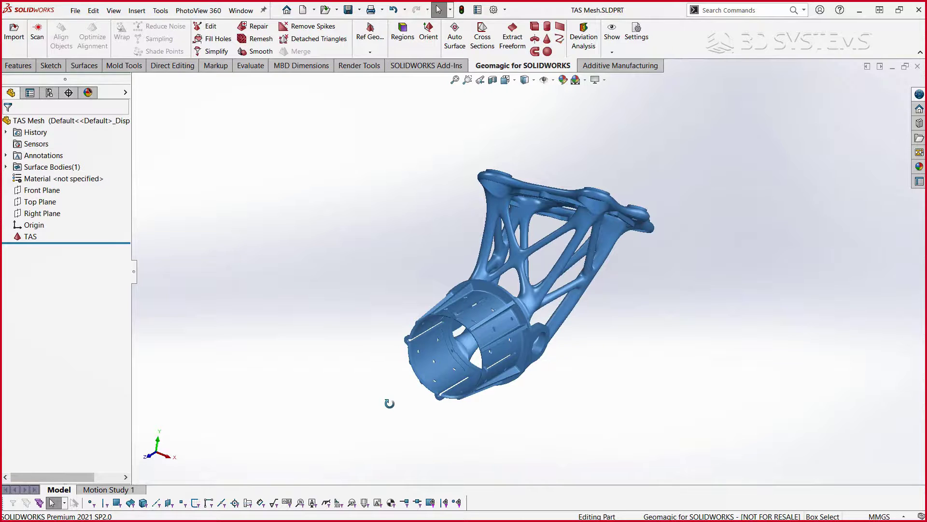
Extract and preview a reference plane from the flat annular end face of the mesh's cylindrical sleeve
middle_drag(389, 403, 373, 431)
key(ctrl+7)
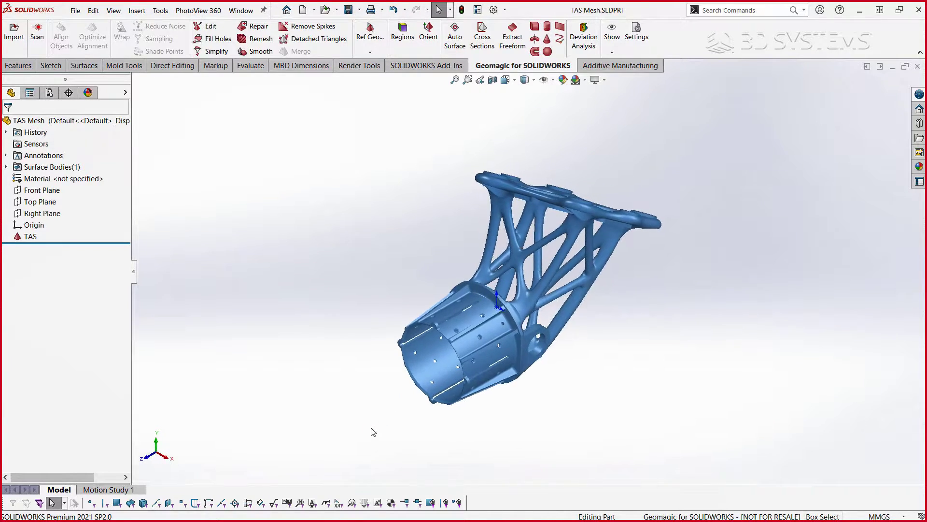
click(370, 52)
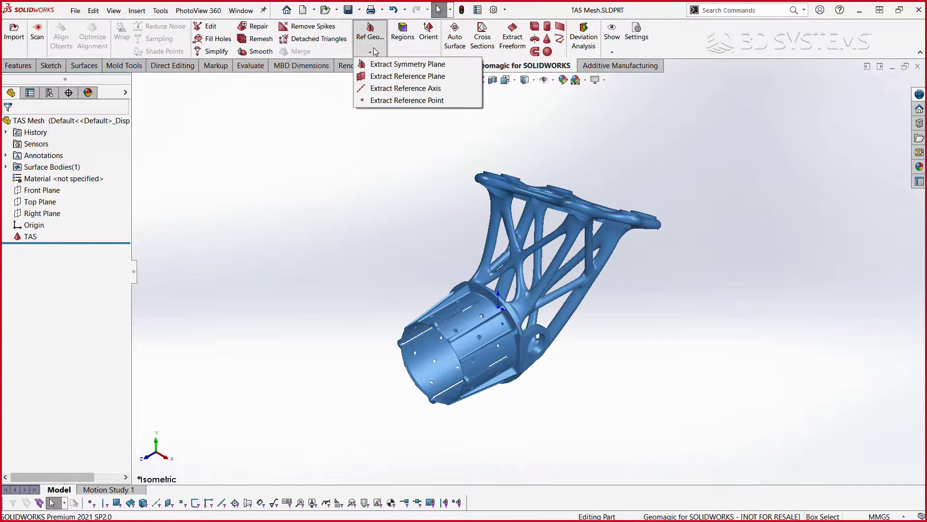
click(385, 77)
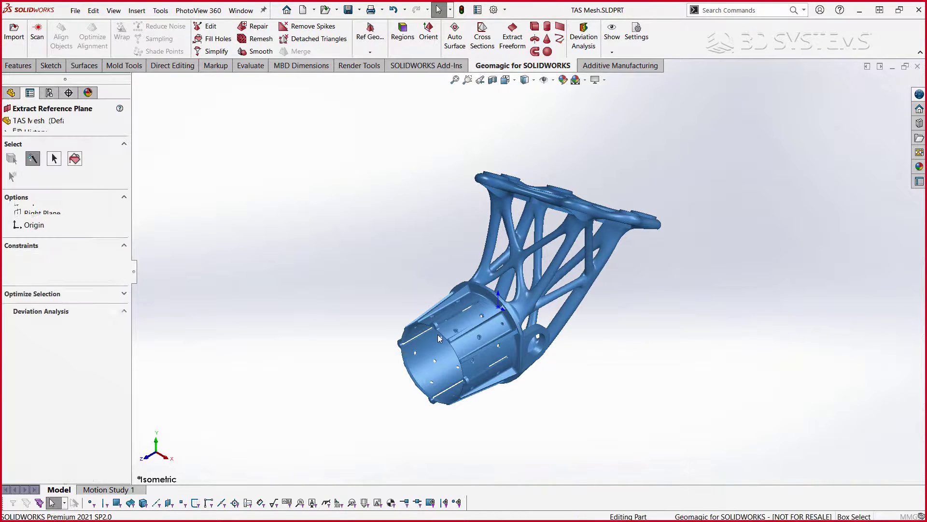
scroll(442, 355, down, 6)
scroll(440, 317, down, 6)
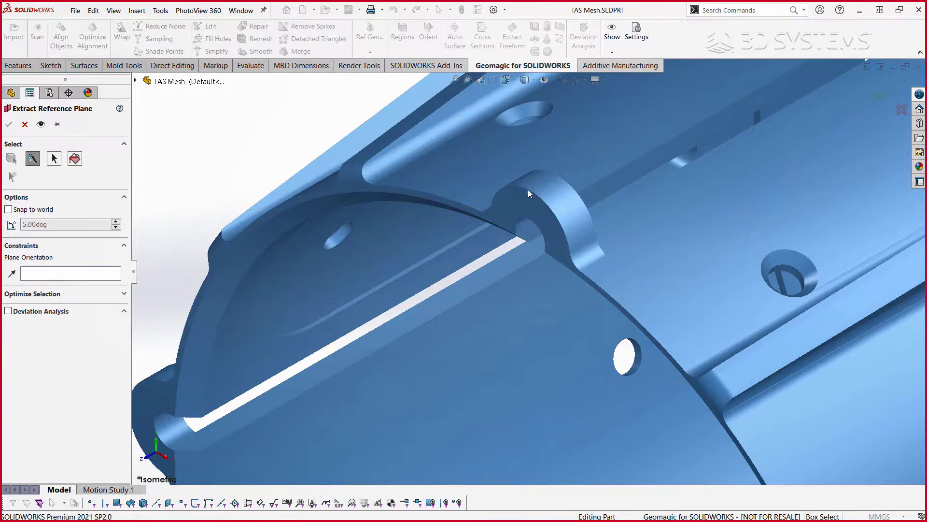
click(525, 207)
scroll(525, 208, up, 8)
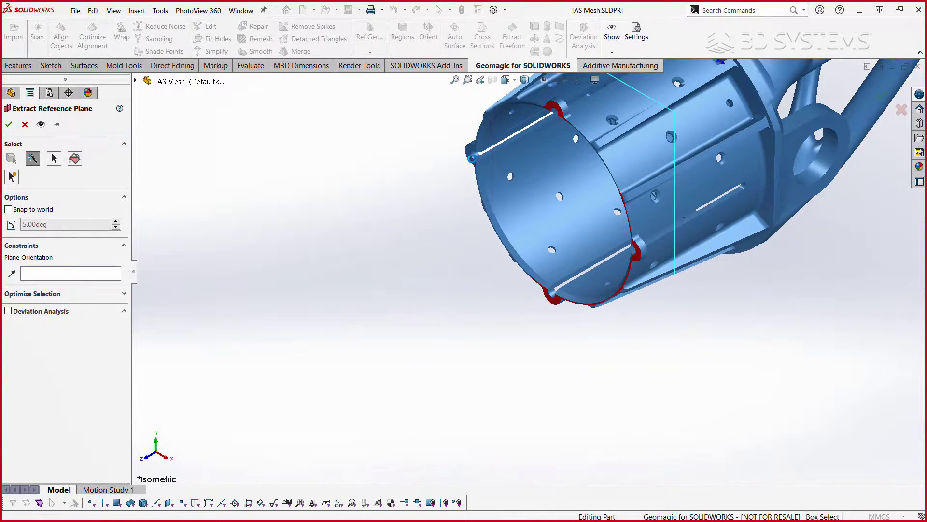
click(46, 124)
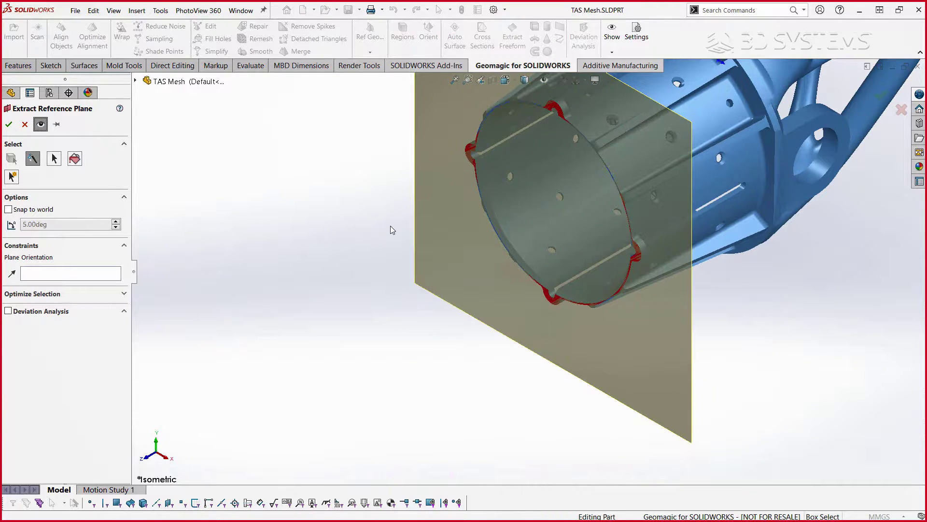
middle_drag(394, 228, 367, 280)
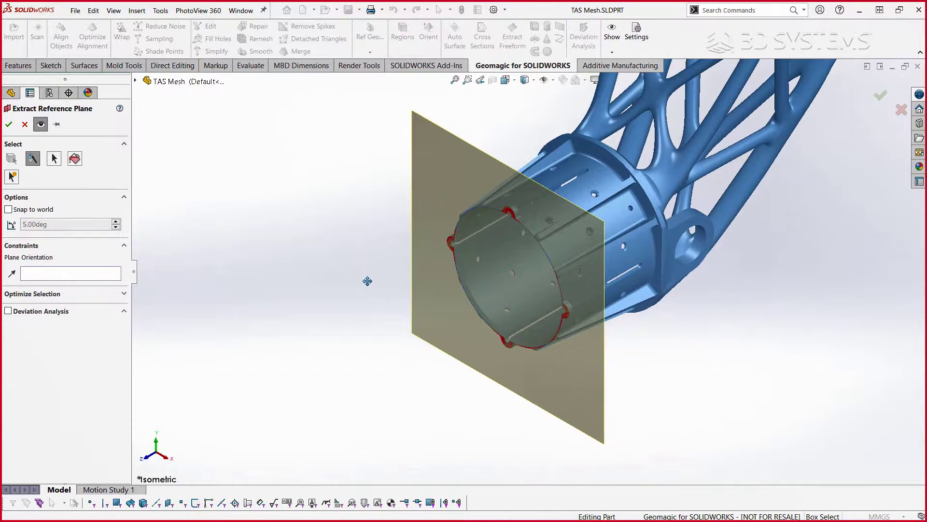
click(9, 125)
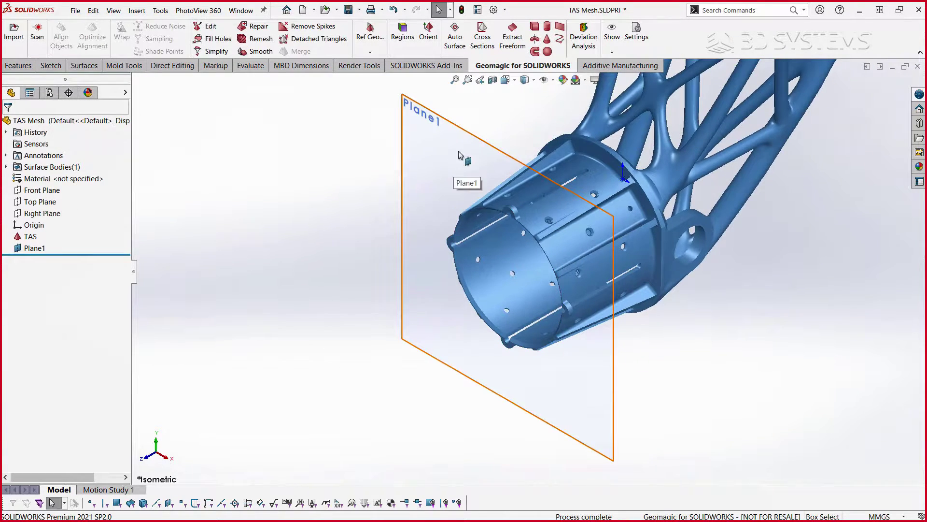
Extract and preview a reference axis from the sleeve's inner surface, using a cone as the fitting geometry
click(372, 50)
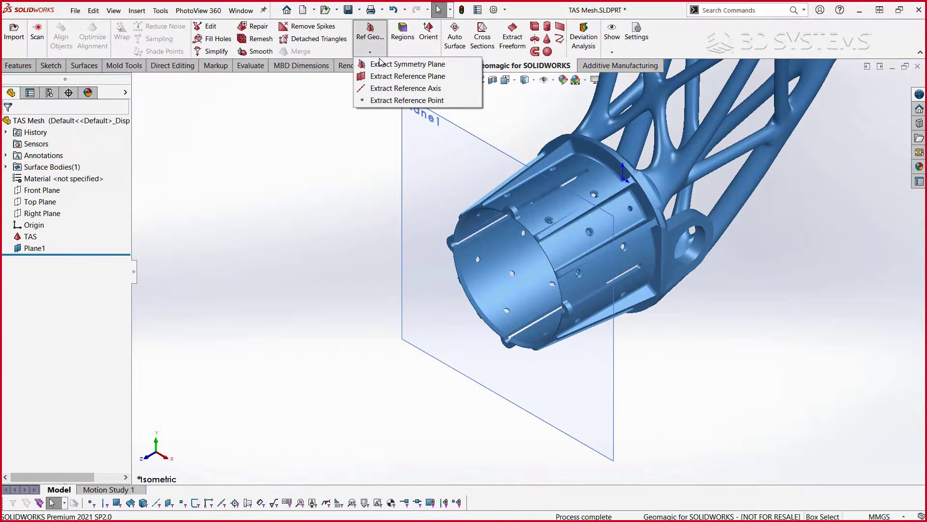
click(377, 88)
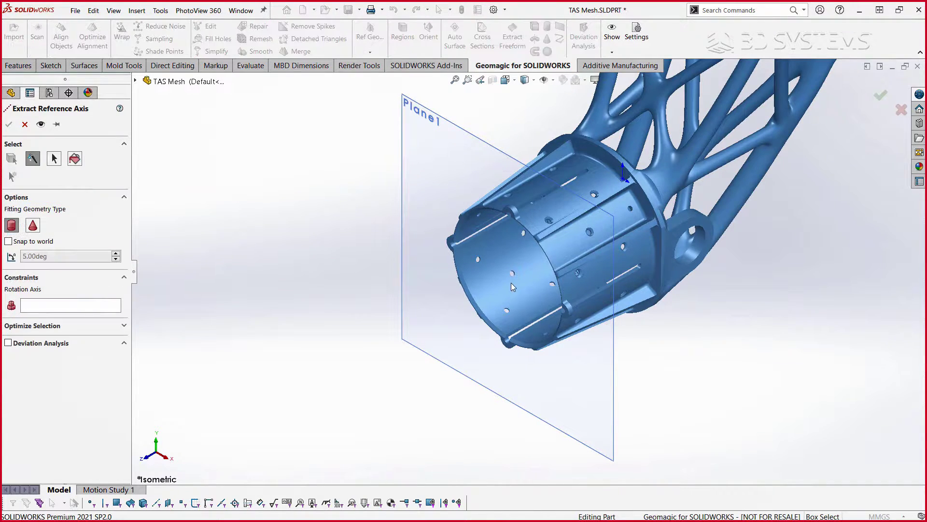
click(526, 321)
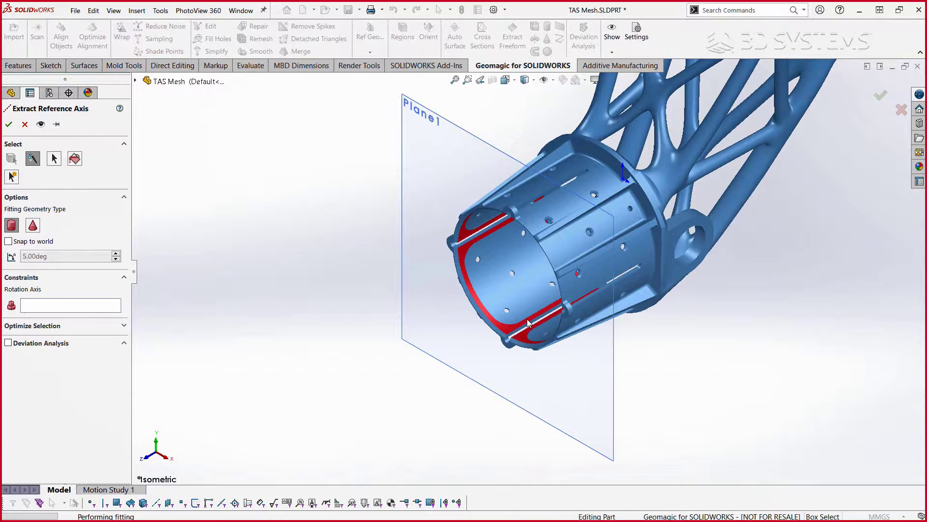
click(33, 225)
click(41, 125)
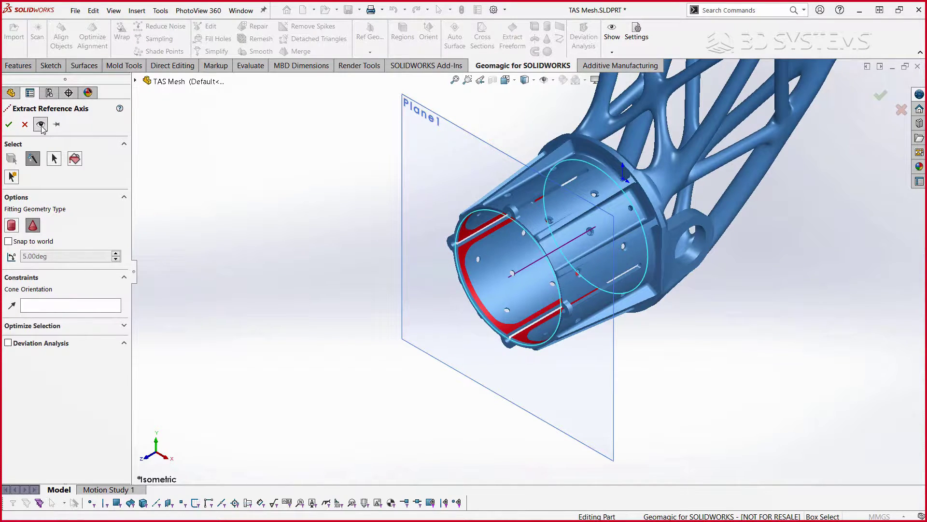
middle_drag(454, 293, 429, 249)
click(9, 124)
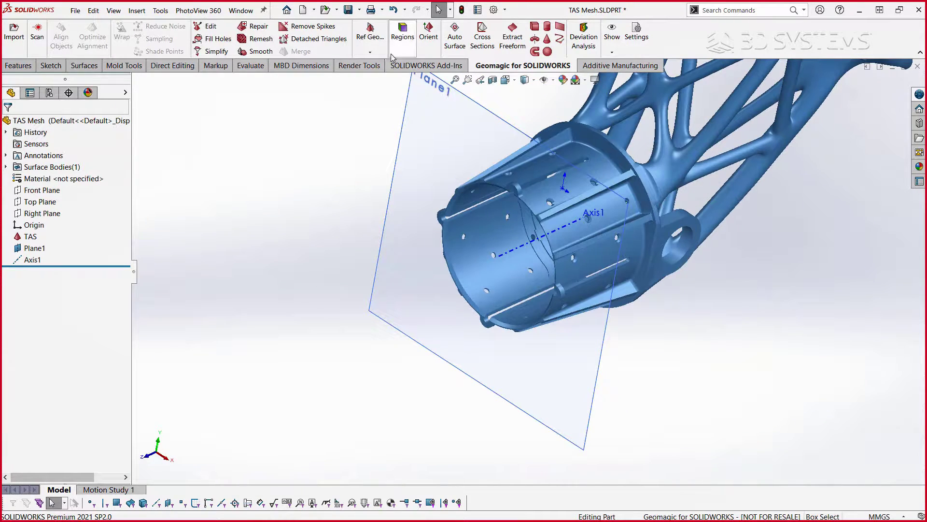
Extract and preview a reference plane from the flat face of the round-holed lug beside the sleeve
click(370, 36)
click(380, 77)
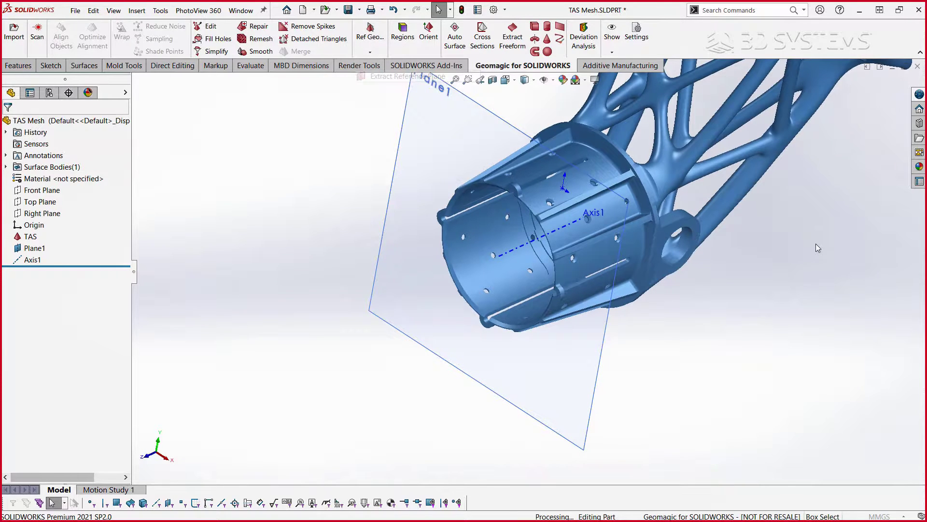
click(697, 231)
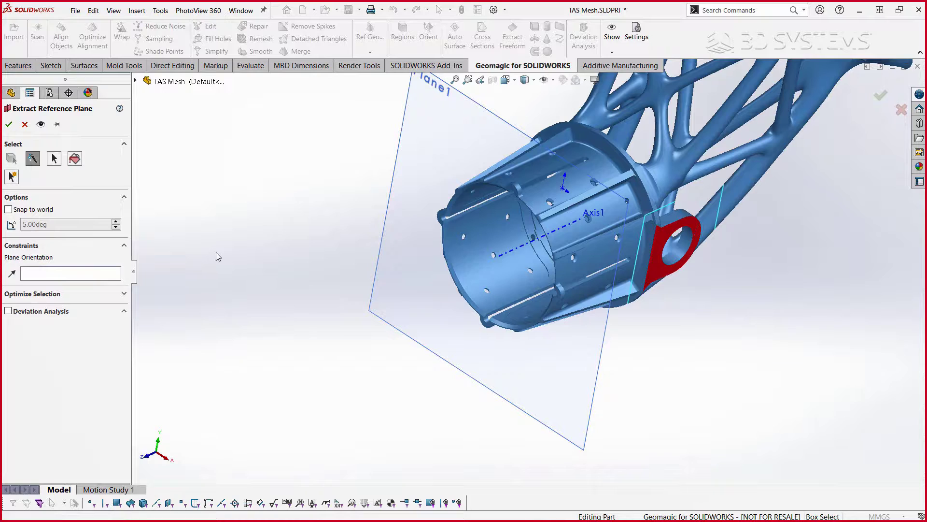
click(41, 124)
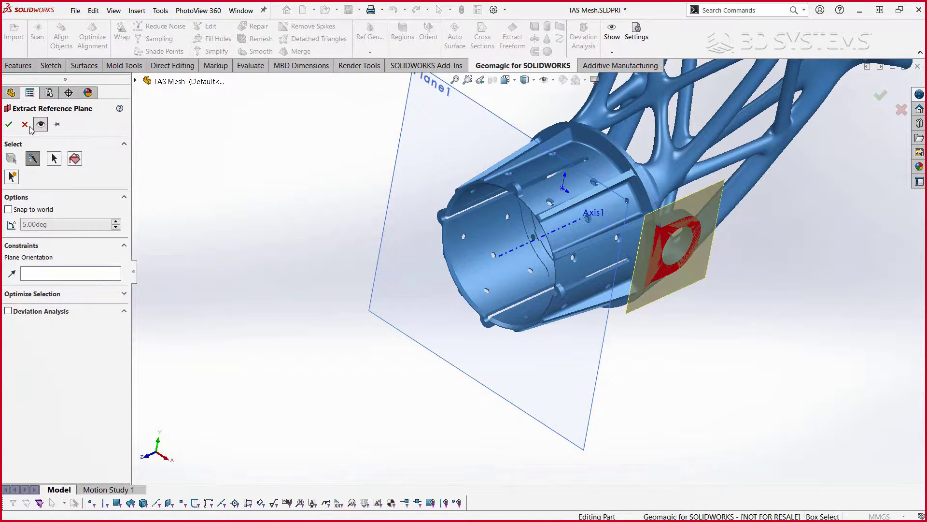
click(9, 124)
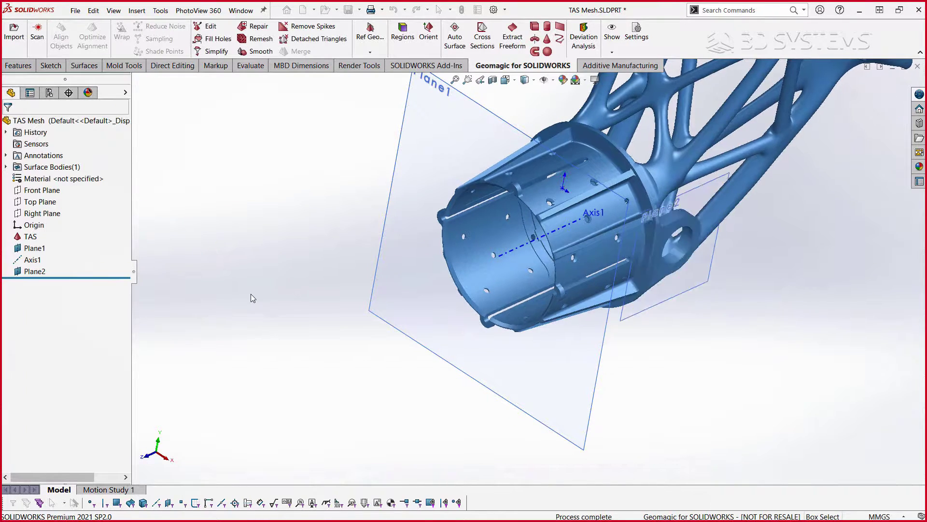
Create a reference point at the intersection of Plane1 and Axis1
key(ctrl+7)
key(s)
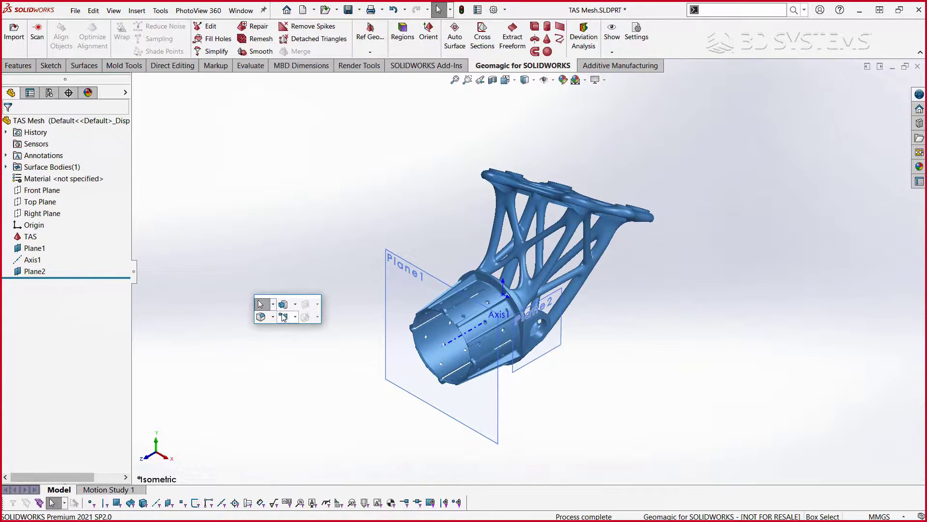
click(295, 316)
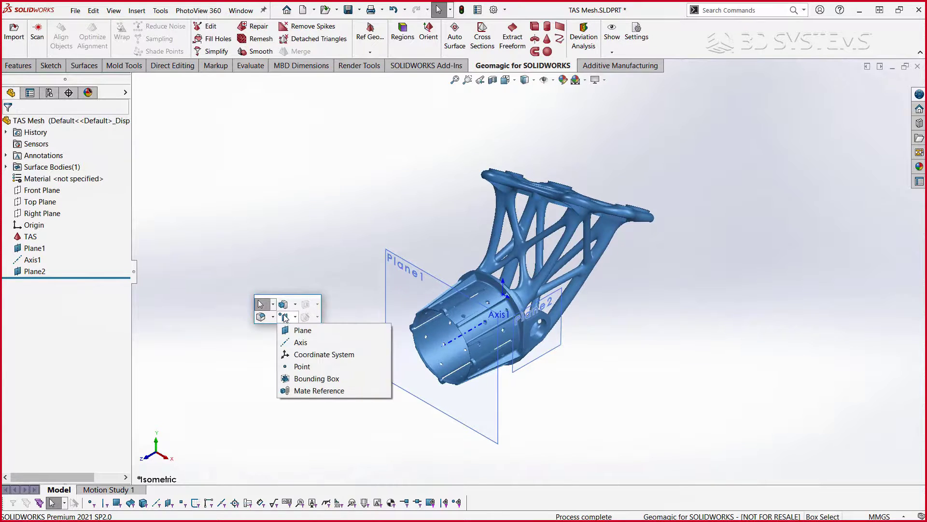
click(312, 367)
click(405, 306)
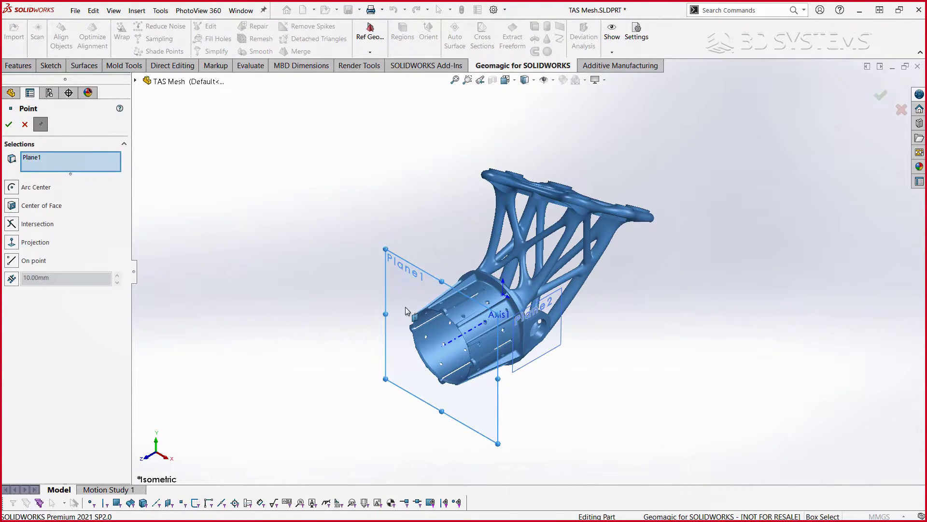
click(459, 336)
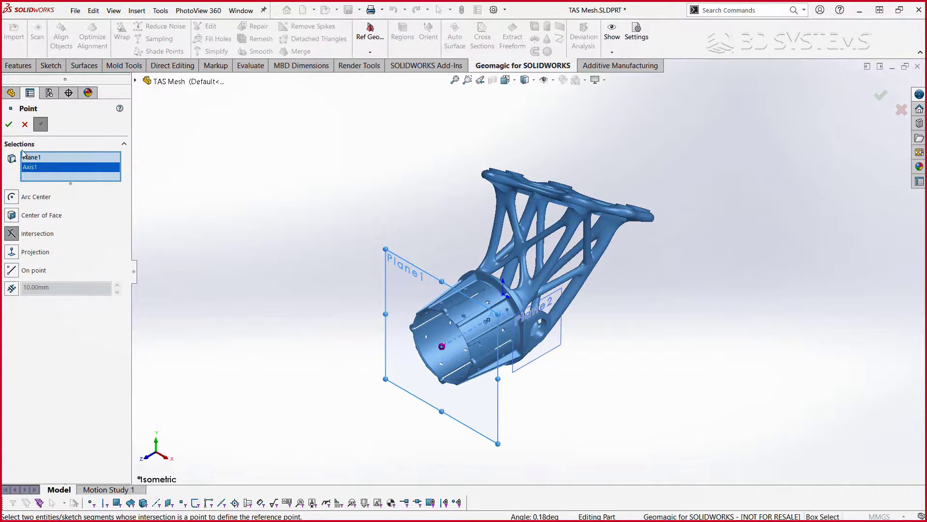
click(8, 124)
click(901, 110)
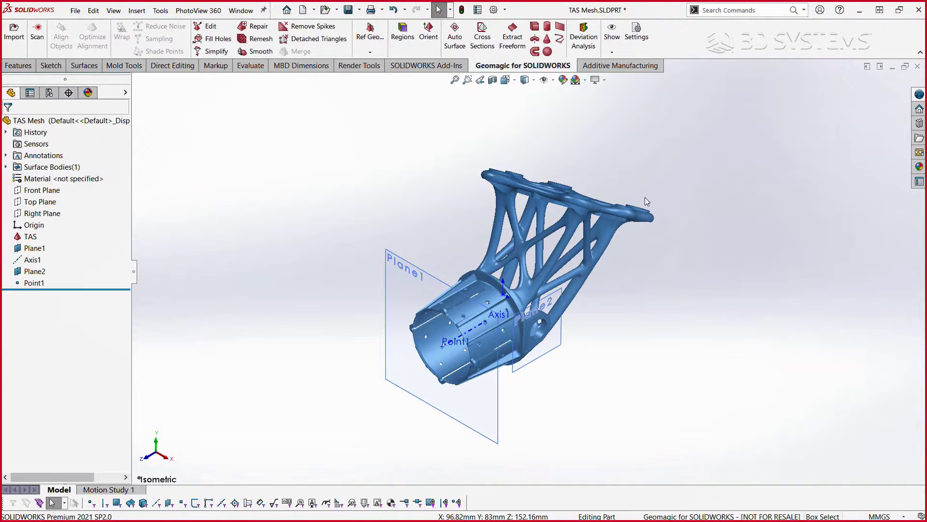
Orient the TAS mesh to the World Coordinate System with Point1 as origin, Plane1 for the Z axis and Plane2 for the X axis
click(428, 32)
click(454, 344)
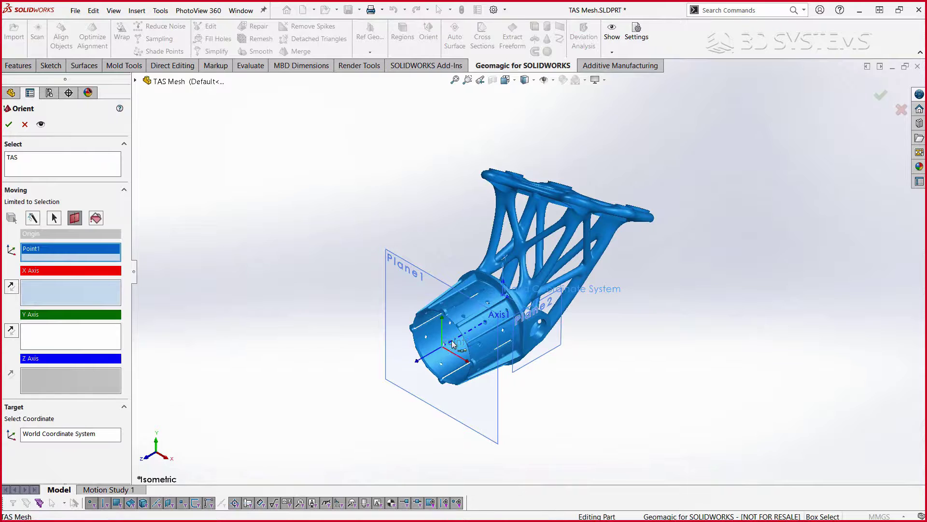
click(399, 265)
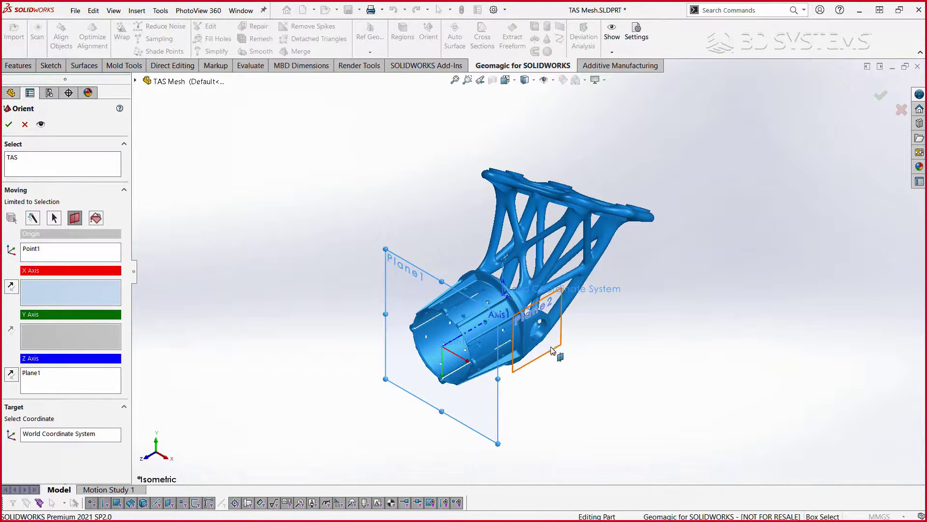
click(553, 351)
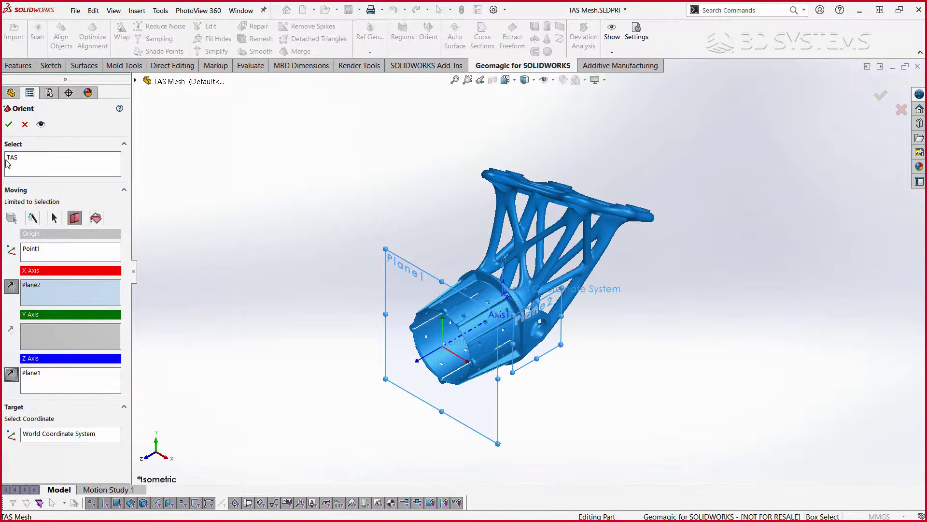
click(8, 124)
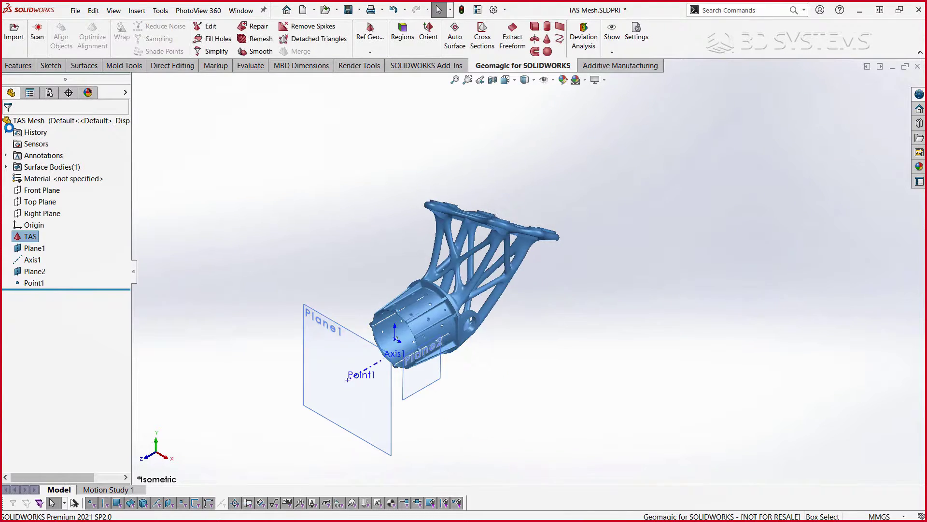
Delete the helper features Plane1, Axis1, Plane2 and Point1 together with their dependent items
click(35, 249)
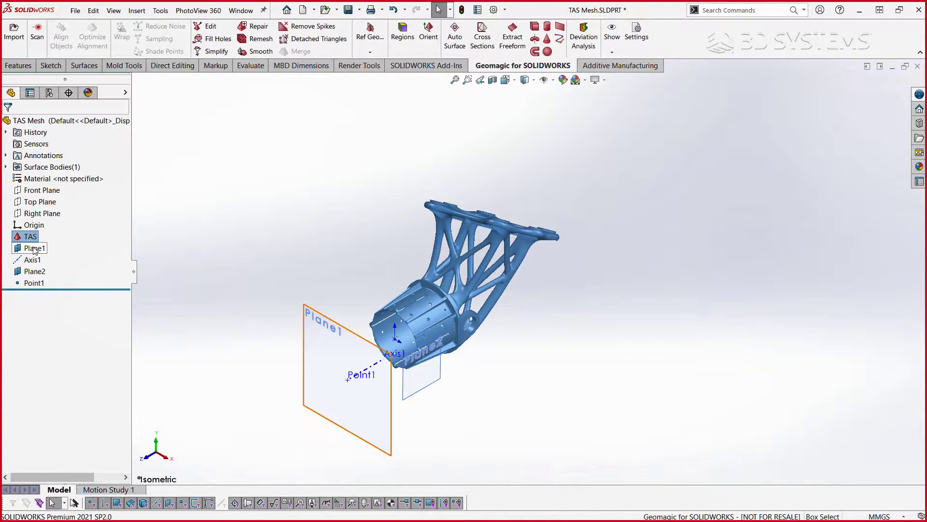
shift+click(35, 284)
right_click(44, 283)
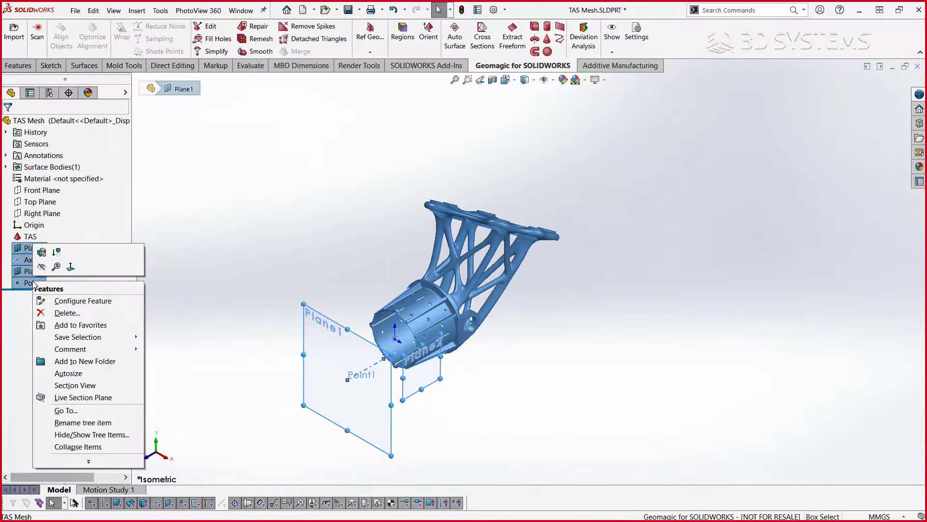
click(61, 312)
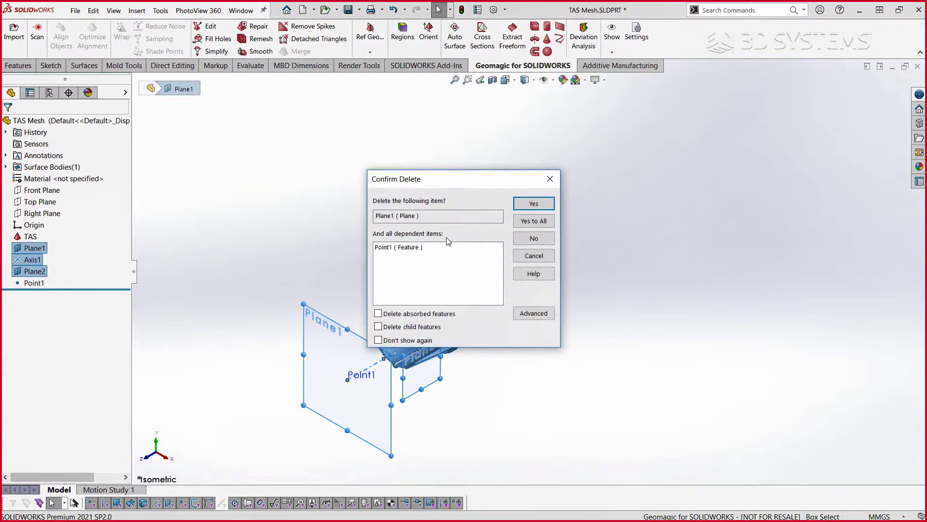
click(535, 221)
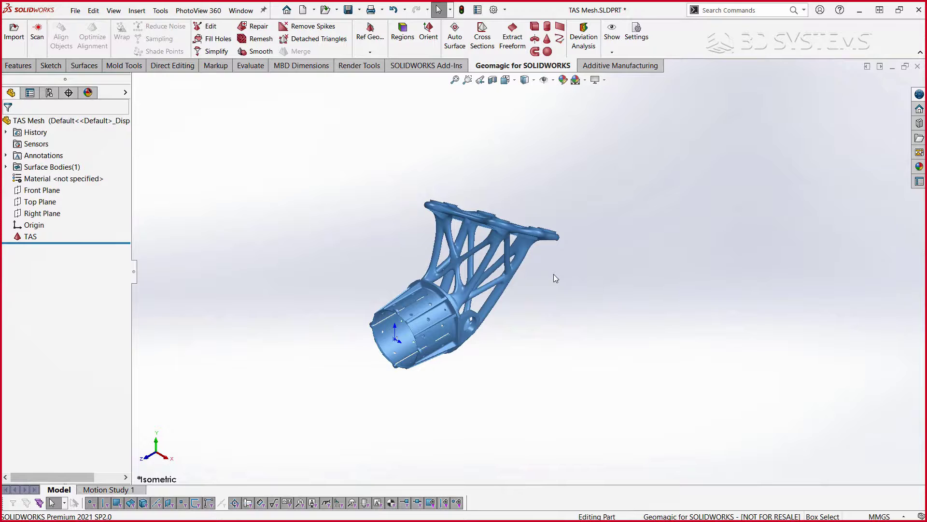
Check the reoriented mesh in the front and isometric views, and save the part
key(ctrl+1)
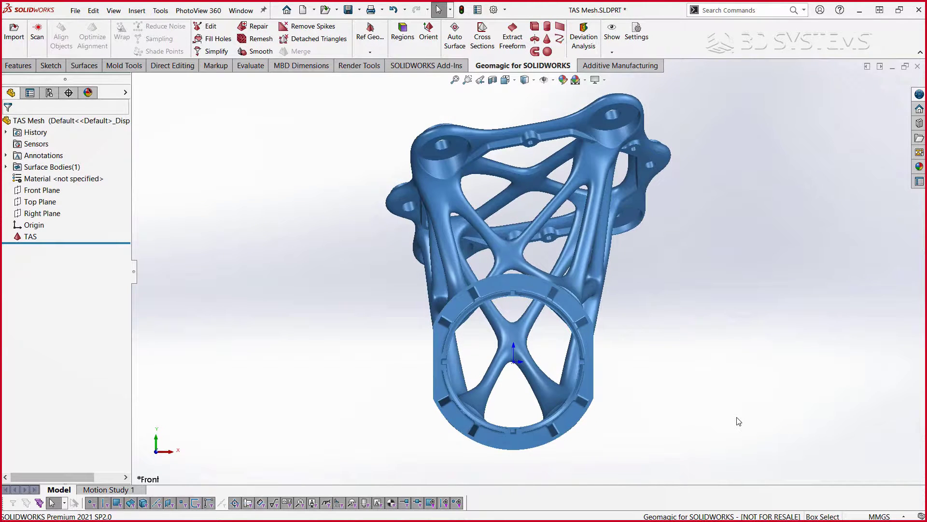
key(ctrl+7)
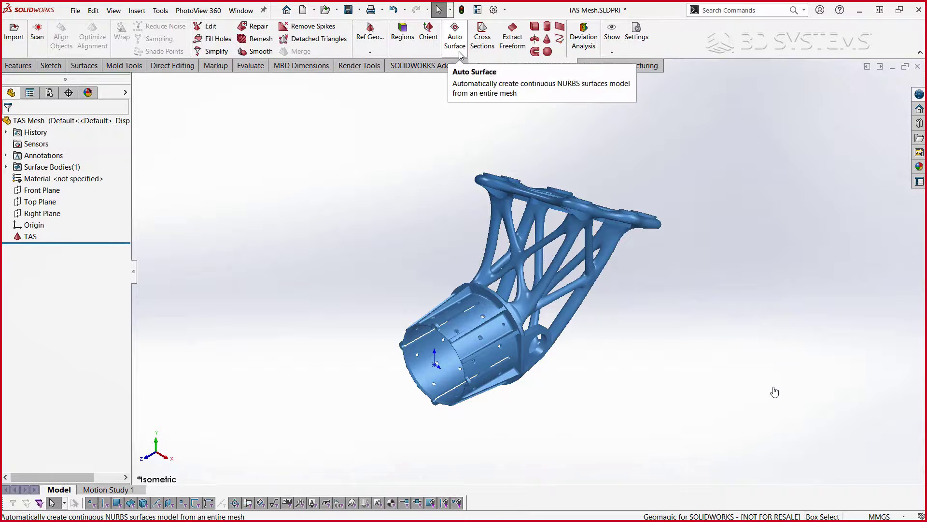
key(ctrl+s)
Auto-surface the TAS mesh with the Organic geometry type and an adaptive tolerance of 0.5 mm
click(456, 39)
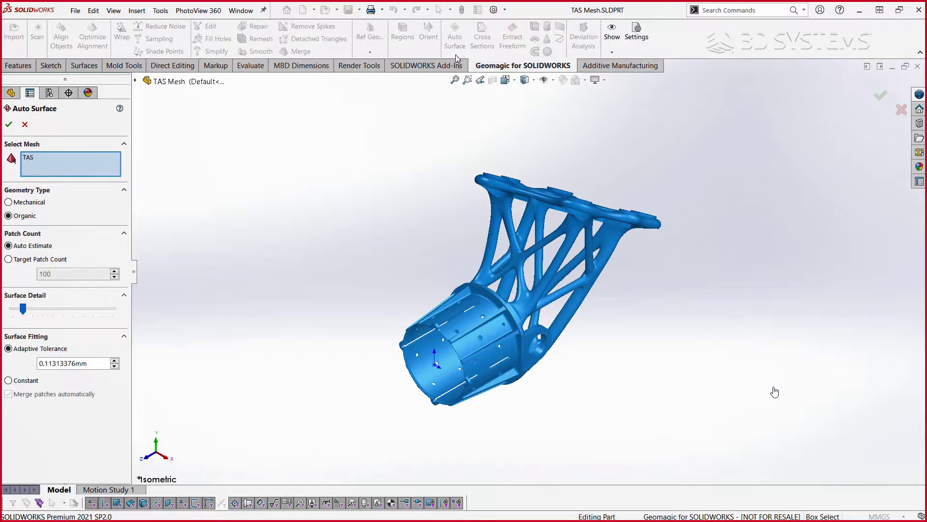
click(34, 203)
click(25, 216)
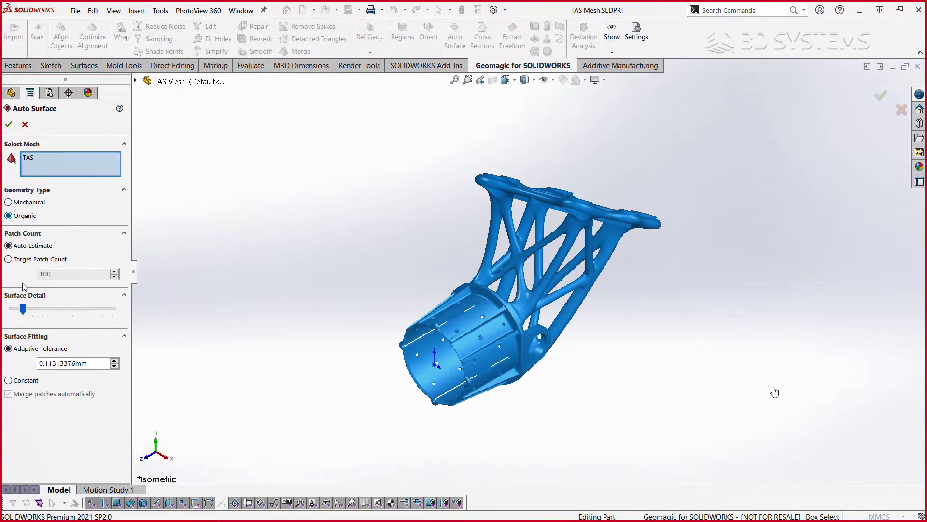
click(23, 309)
double_click(92, 367)
text(.5)
key(Return)
click(9, 124)
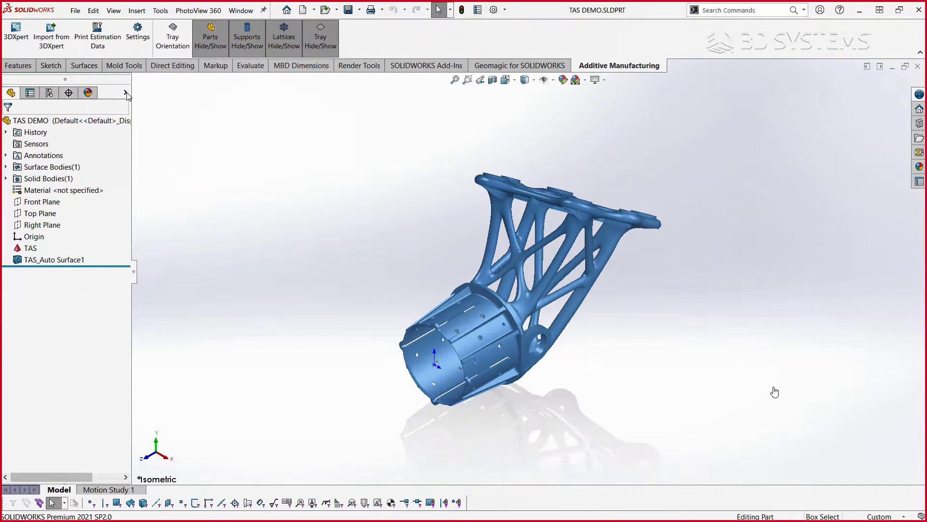
Expand the surface and solid body lists with their display states, and hide the TAS mesh body
click(126, 93)
click(6, 167)
click(6, 190)
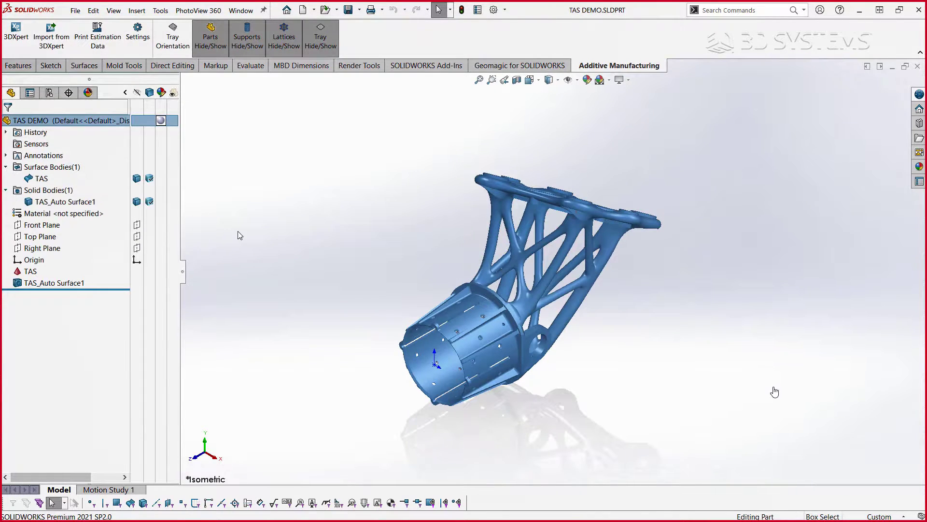
click(136, 178)
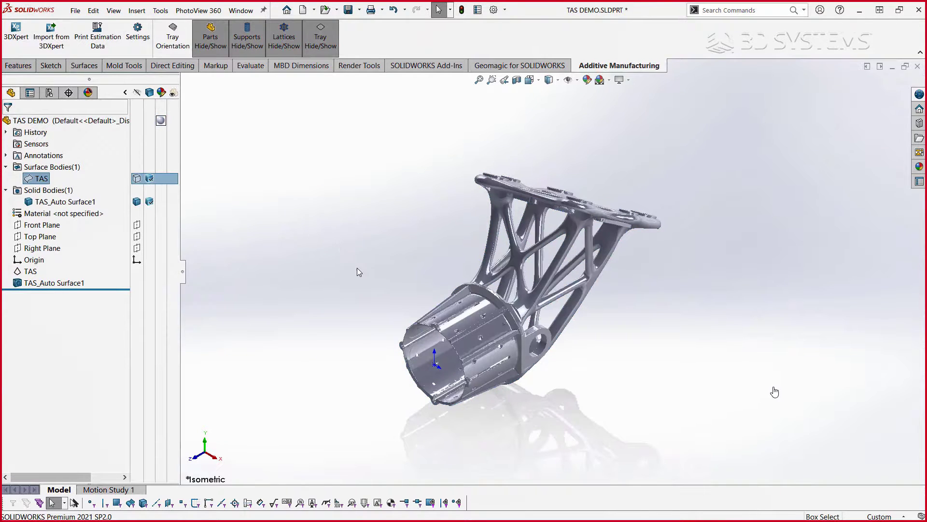
Display the auto-surfaced solid shaded with edges and examine its patch layout on the barrel and arms, finishing in the isometric view
ctrl+middle_drag(375, 270, 518, 59)
shift+middle_drag(530, 364, 562, 150)
middle_click(561, 243)
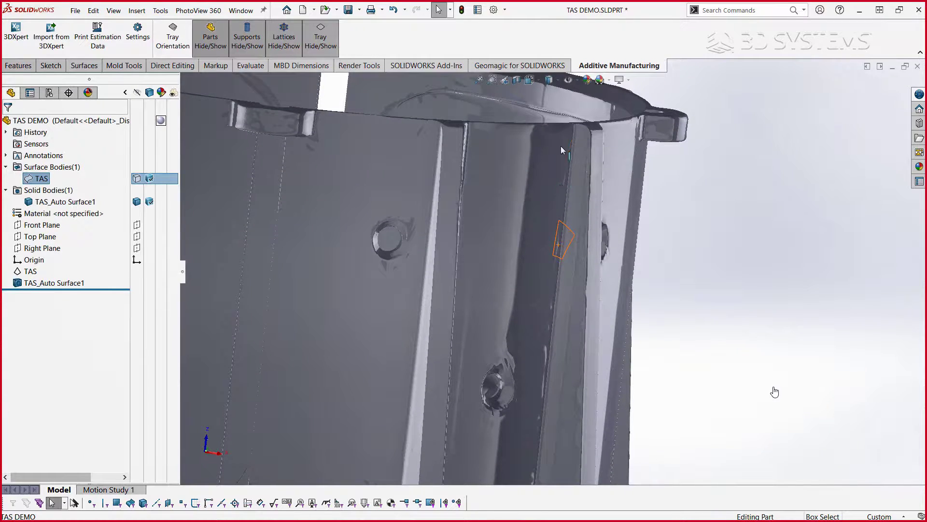
click(549, 80)
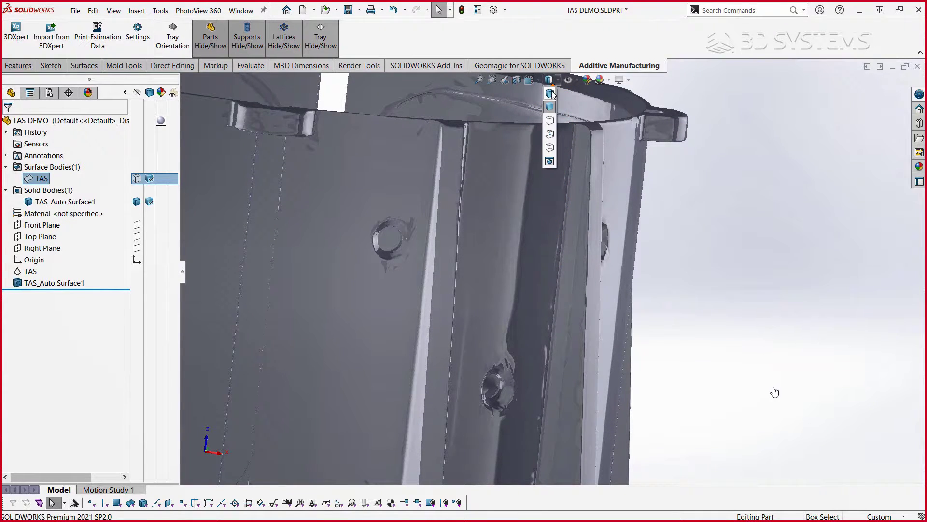
click(552, 93)
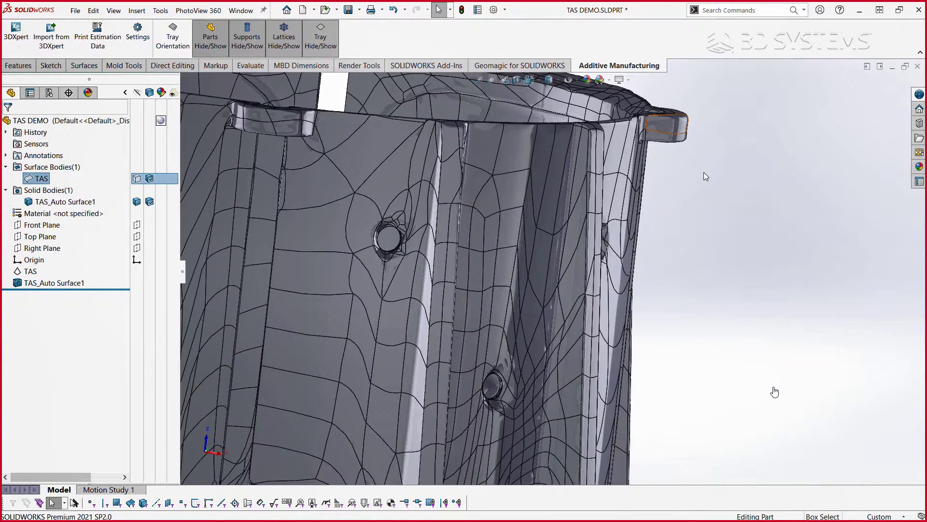
ctrl+middle_drag(703, 172, 864, 284)
ctrl+middle_drag(806, 328, 824, 167)
middle_drag(783, 323, 811, 300)
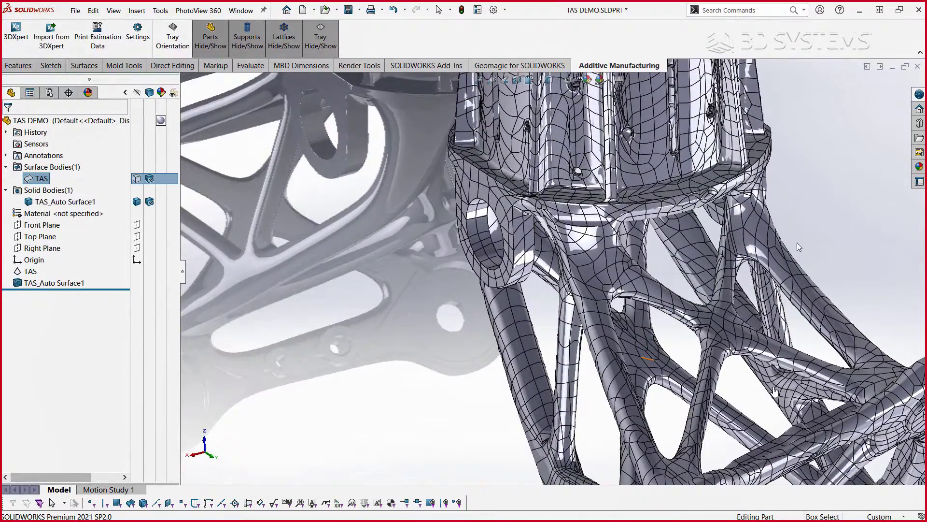
ctrl+middle_drag(798, 246, 609, 140)
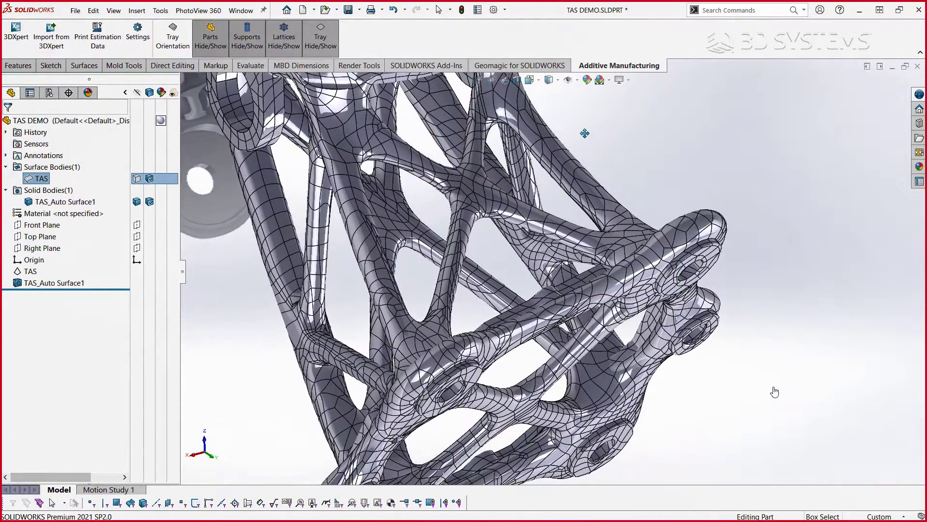
key(f)
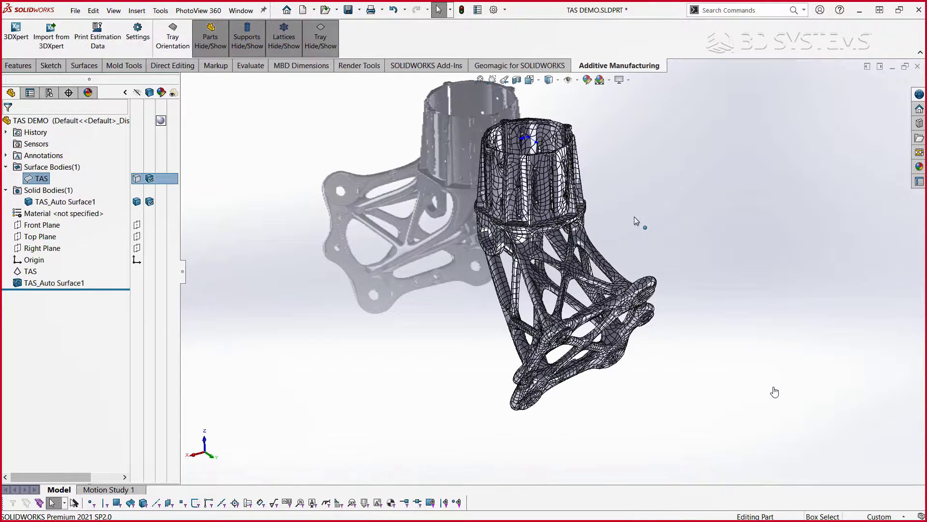
key(ctrl+7)
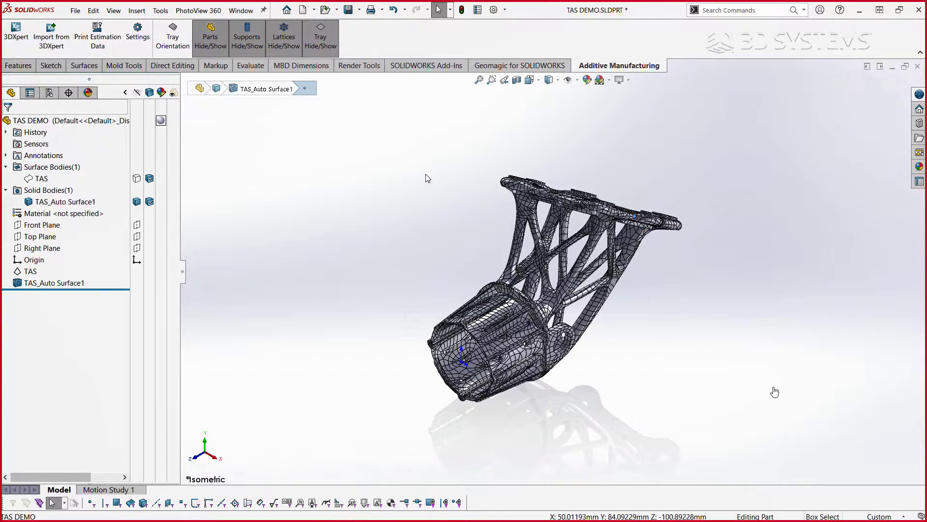
Show the TAS mesh body again and hide the TAS_Auto Surface1 solid body
click(138, 179)
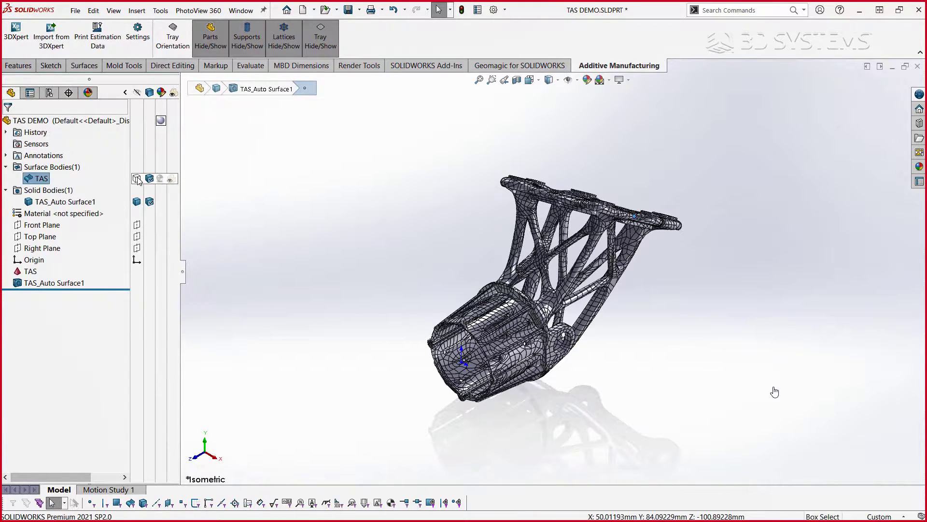
click(137, 202)
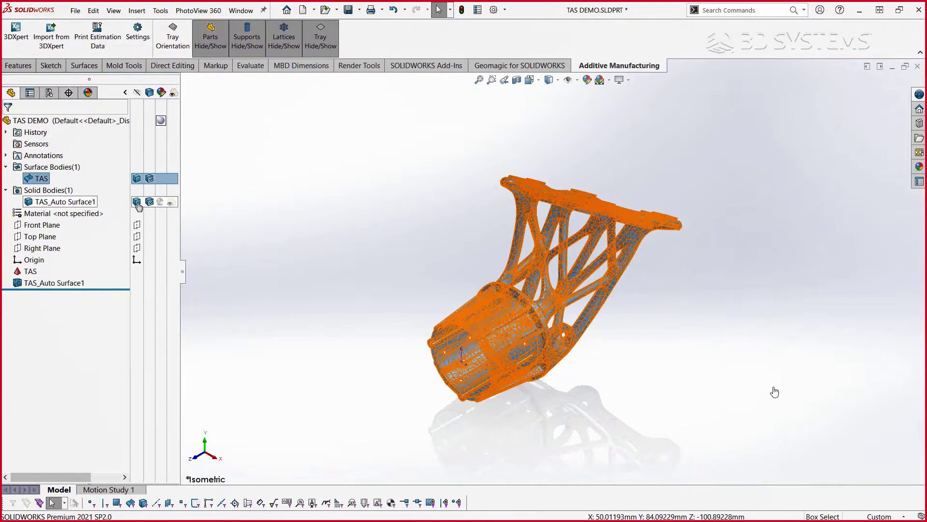
click(301, 231)
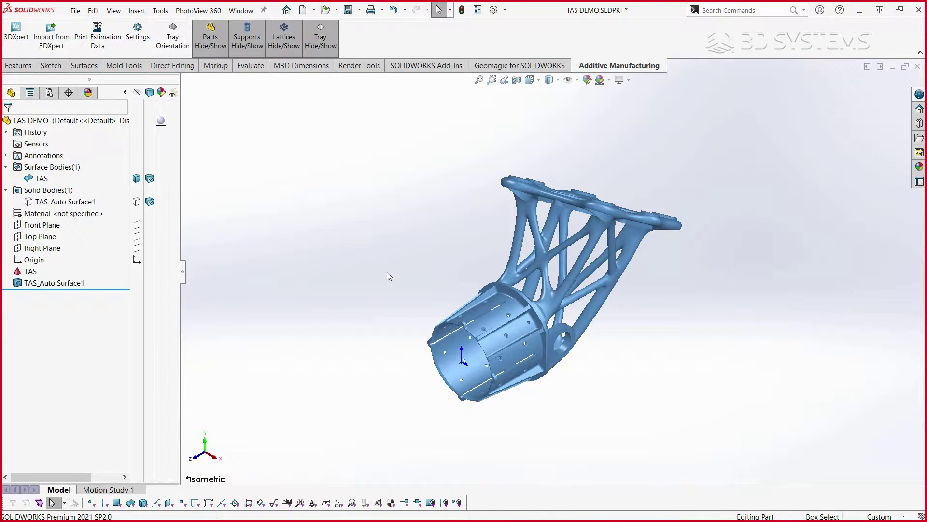
Set up a Geomagic cross section of the TAS mesh through the Right Plane with one section at 0 mm offset
click(531, 67)
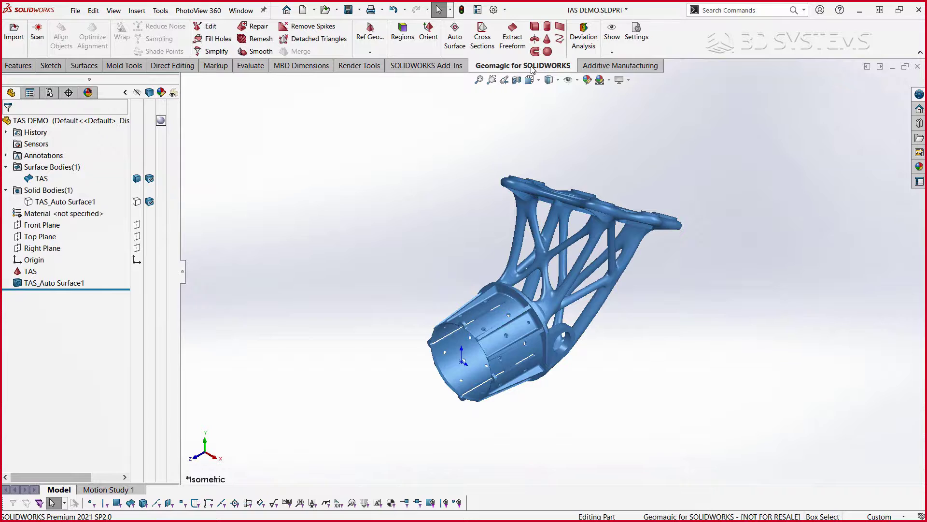
click(476, 36)
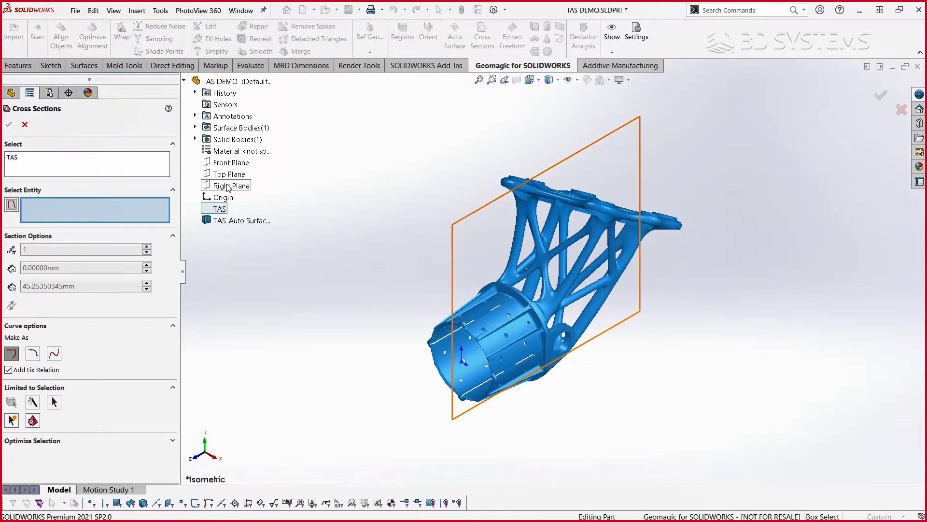
click(228, 186)
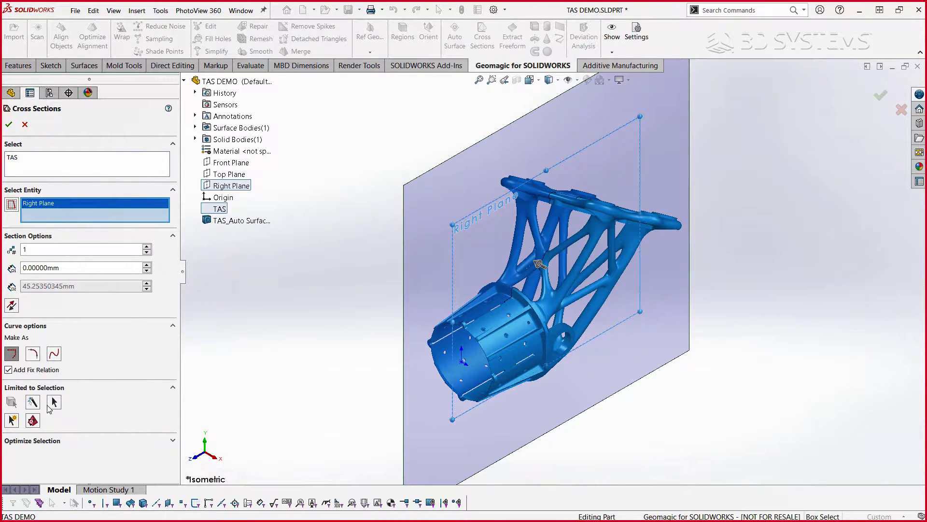
Limit the cross section to the selected section curve on the barrel's flange rim and create the mesh sketch
click(53, 402)
middle_drag(668, 353, 592, 368)
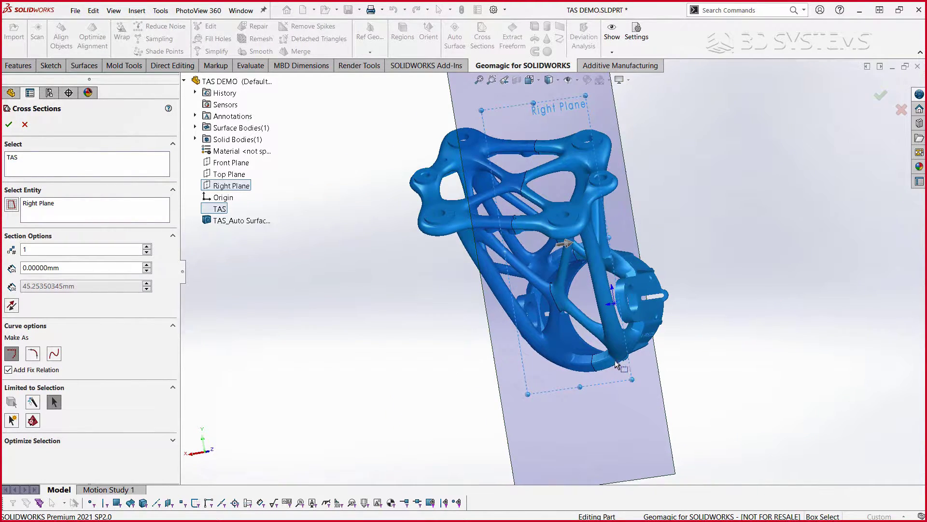
scroll(616, 364, down, 10)
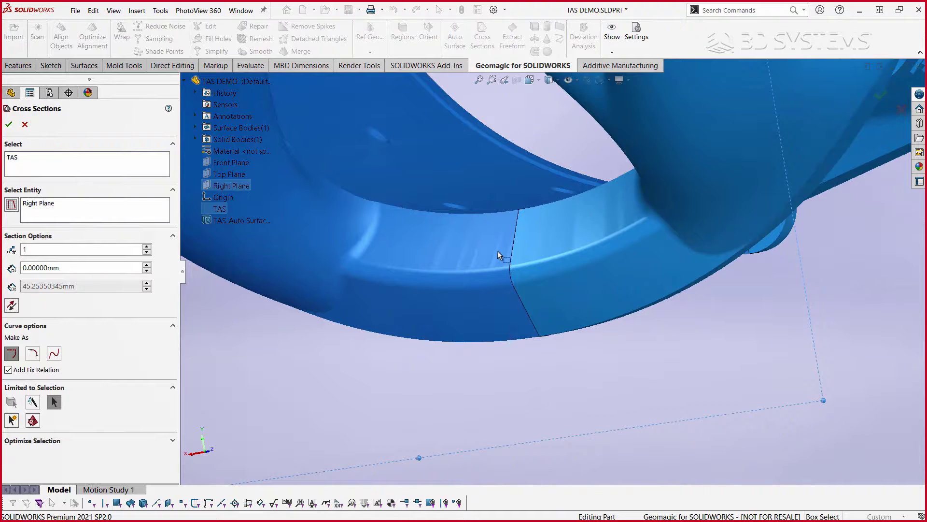
middle_drag(498, 250, 506, 252)
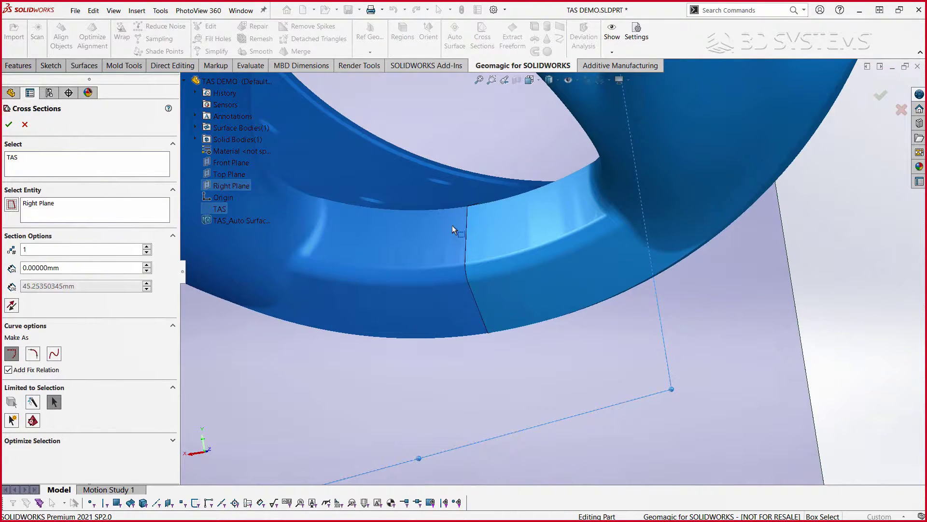
drag(446, 259, 501, 346)
middle_drag(492, 284, 309, 217)
key(f)
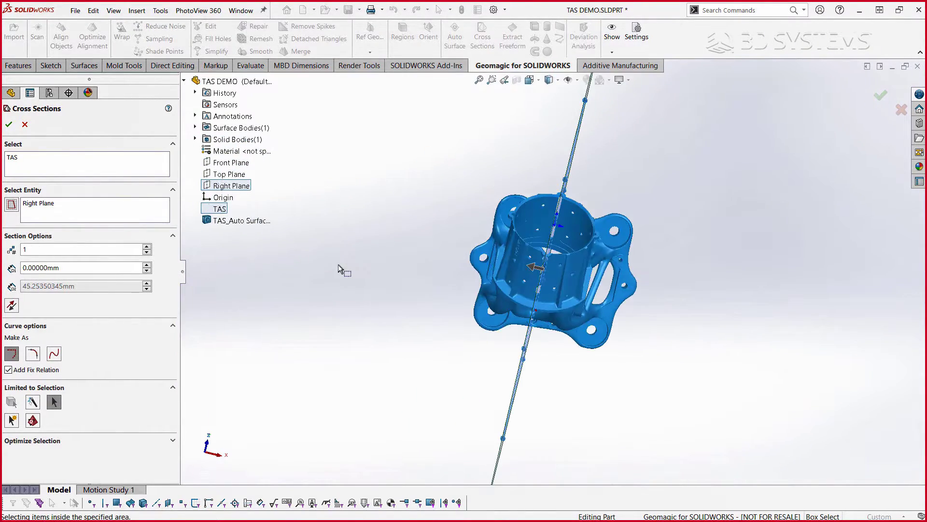
mouse_move(284, 354)
middle_down()
mouse_move(375, 323)
mouse_move(367, 324)
middle_up()
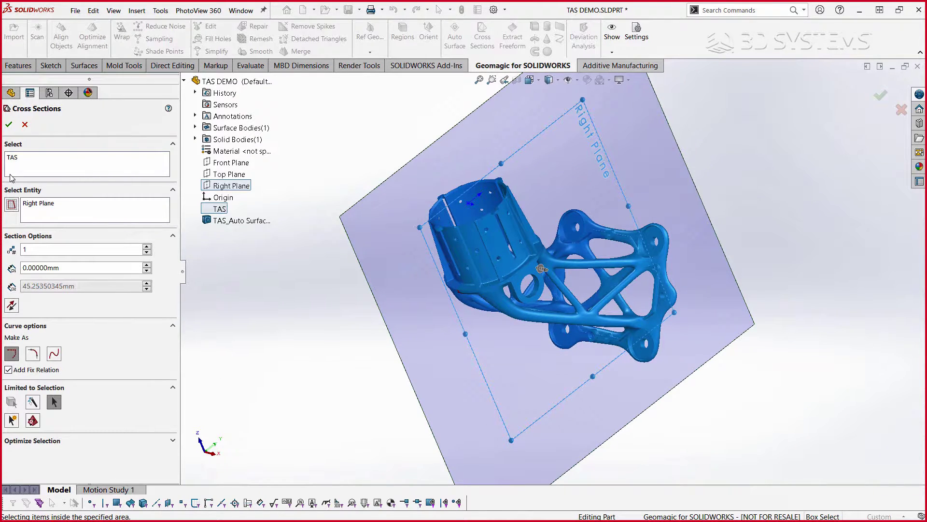
click(9, 124)
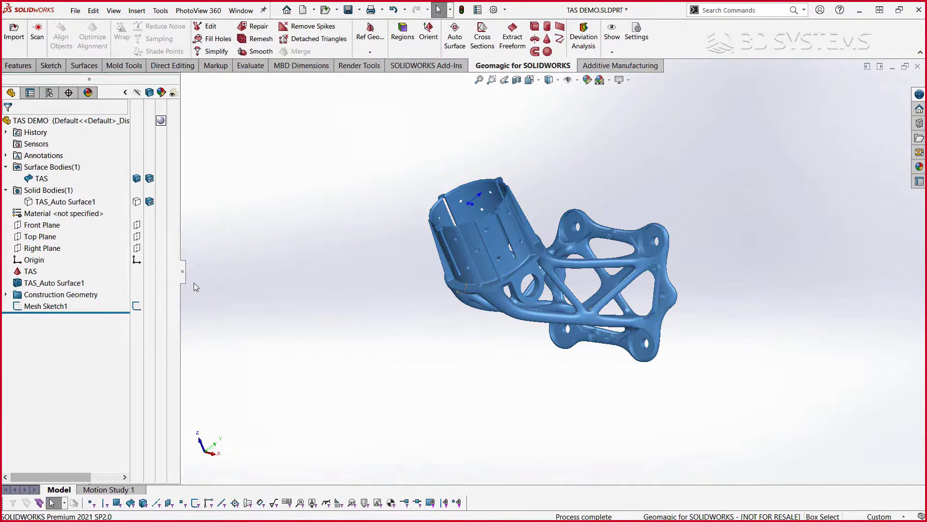
Edit Mesh Sketch1 and sketch a line about 7 mm long from the profile's upper endpoint, along its upper slope and past the rounded corner
click(46, 305)
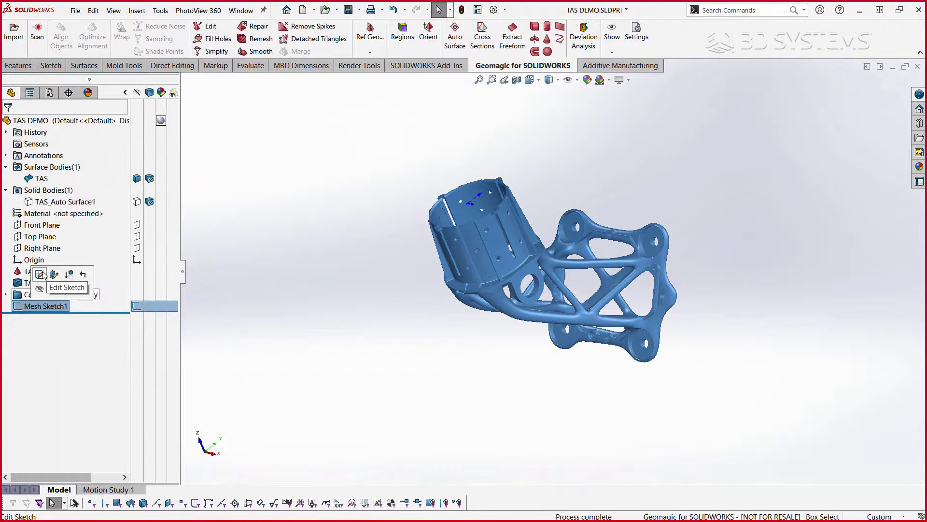
click(44, 274)
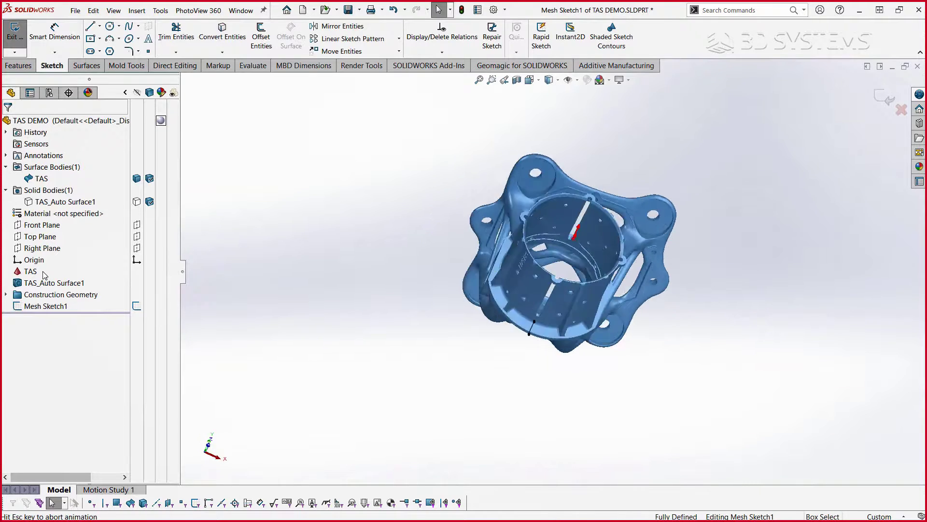
scroll(623, 438, up, 10)
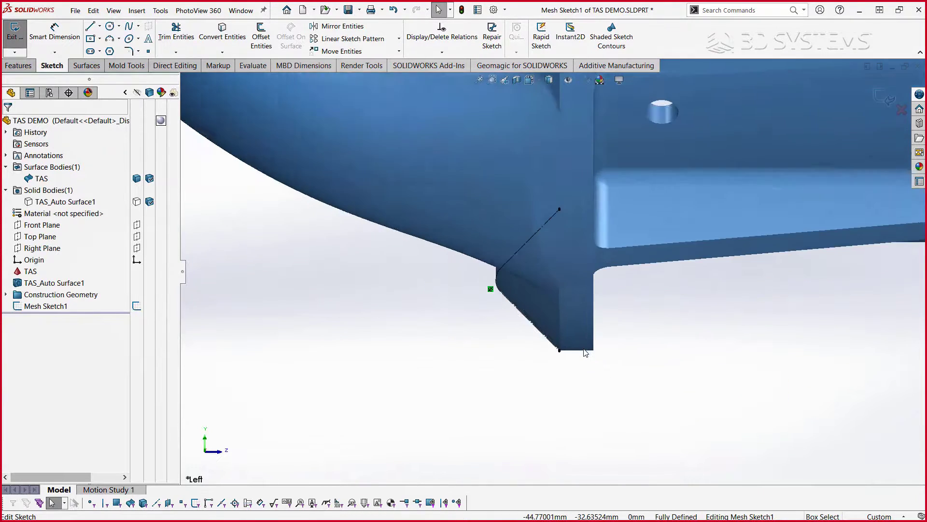
scroll(536, 261, up, 2)
key(l)
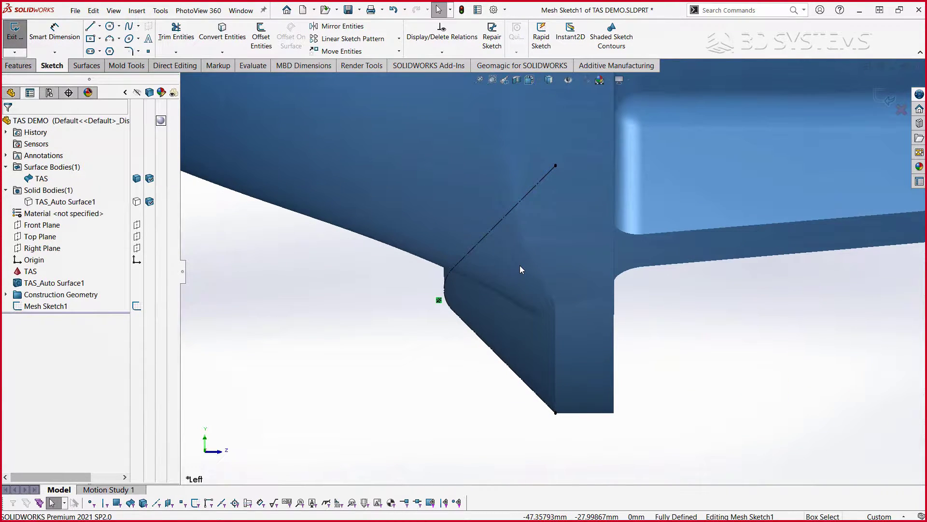
click(555, 166)
click(447, 270)
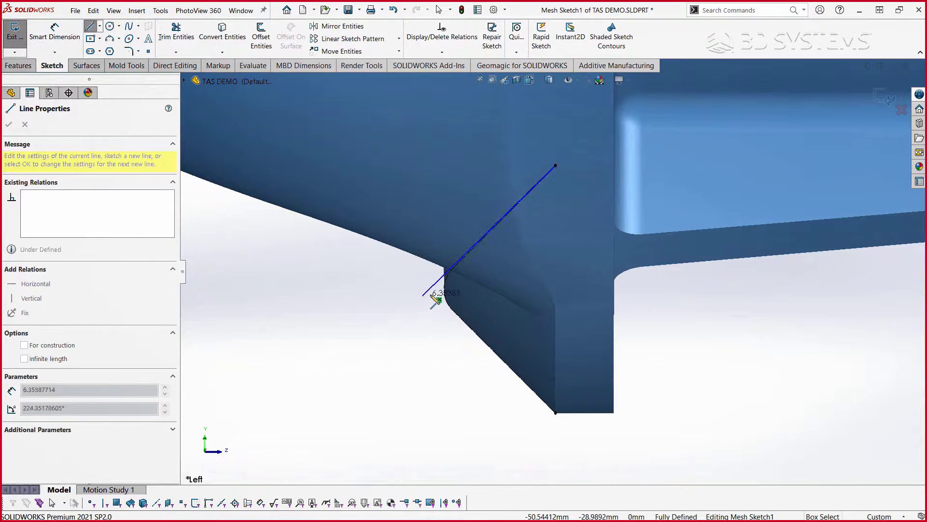
click(409, 310)
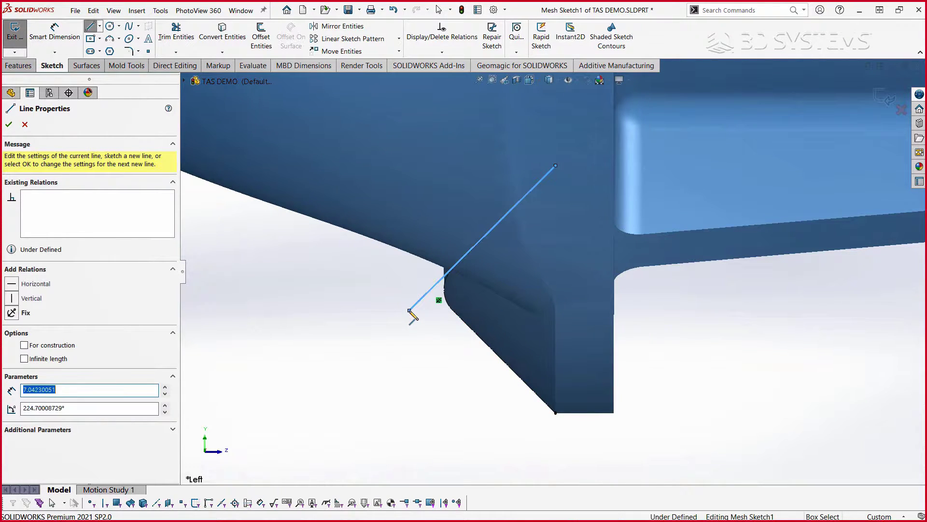
key(Escape)
Sketch a line about 6 mm long from the profile's lower endpoint to the first line, and trim off the first line's overhang
key(l)
click(556, 413)
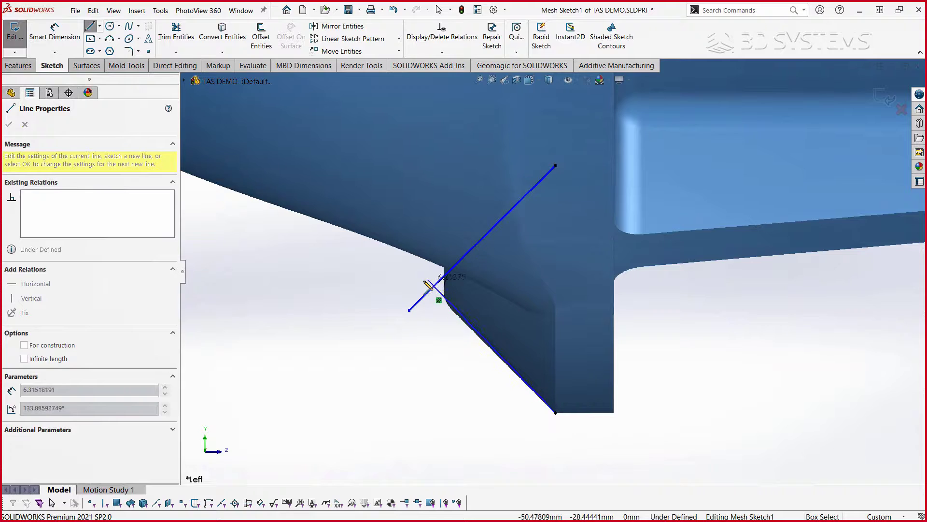
click(447, 297)
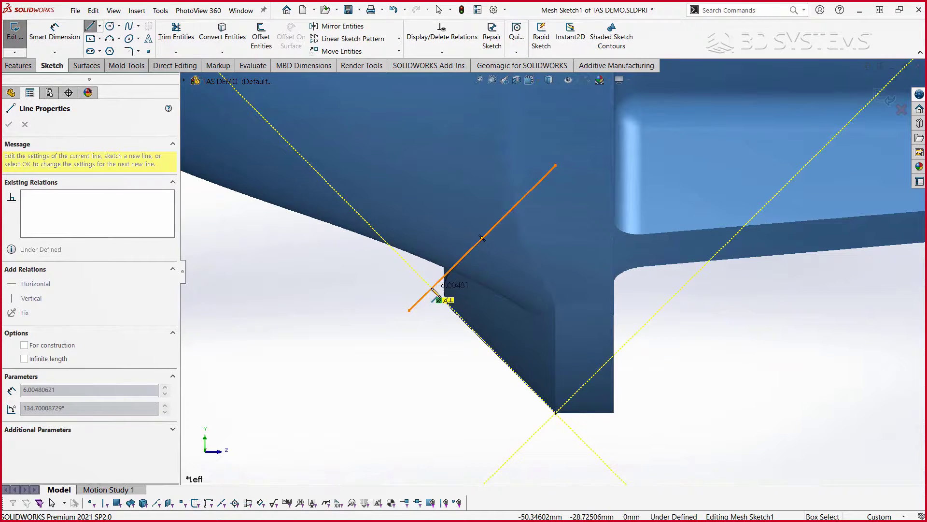
key(Escape)
right_drag(387, 284, 362, 329)
drag(398, 300, 433, 316)
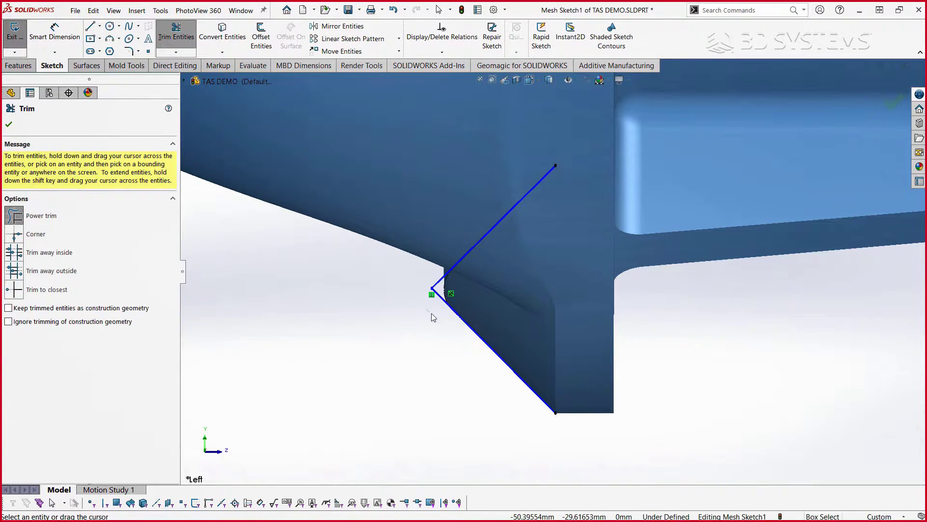
key(Escape)
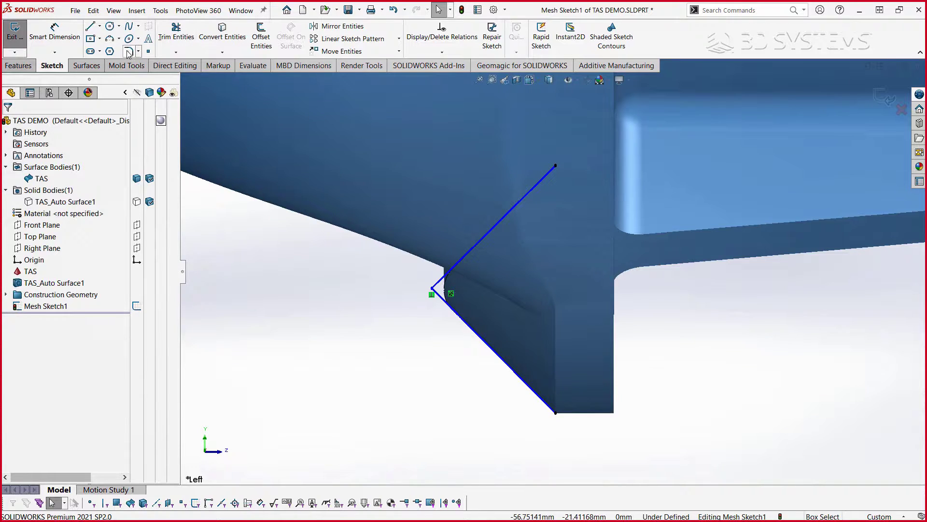
Round the corner between the two sketched lines with a 1 mm sketch fillet
click(129, 50)
text(1.00000mm)
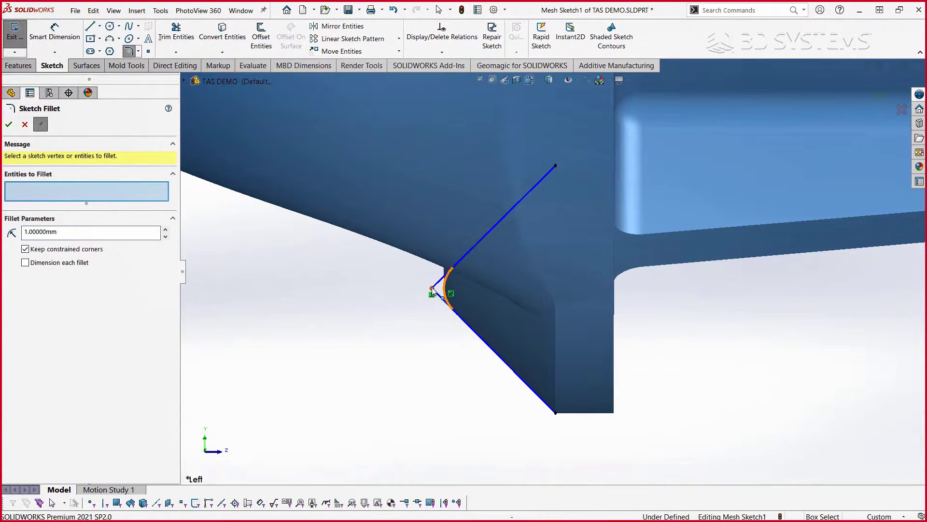
click(433, 290)
key(Escape)
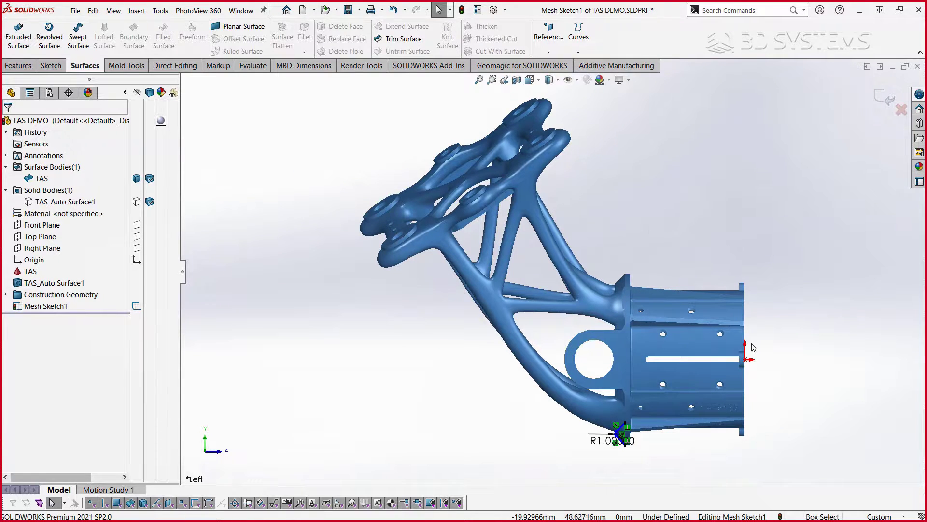
Sketch a horizontal line about 15 mm long from the origin outward along the barrel's axis
key(l)
click(745, 359)
click(784, 358)
key(Escape)
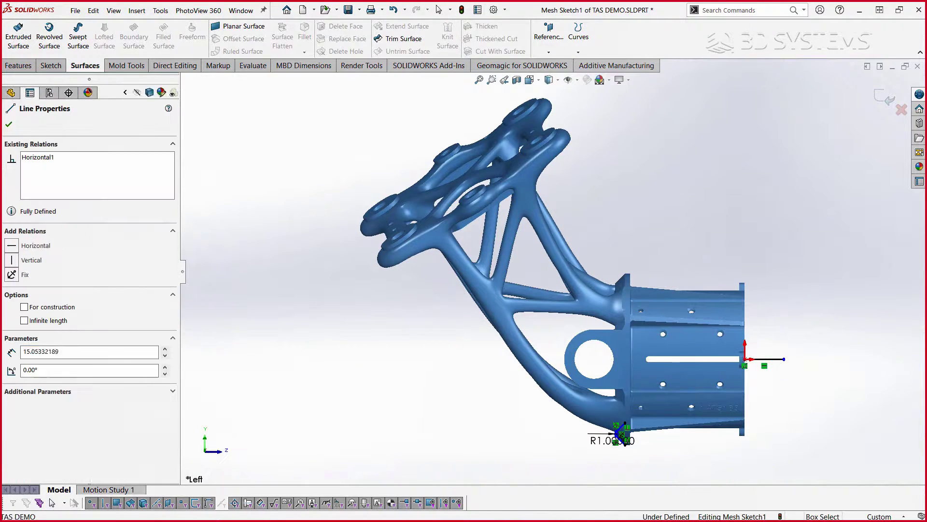
click(814, 329)
middle_drag(582, 269, 535, 277)
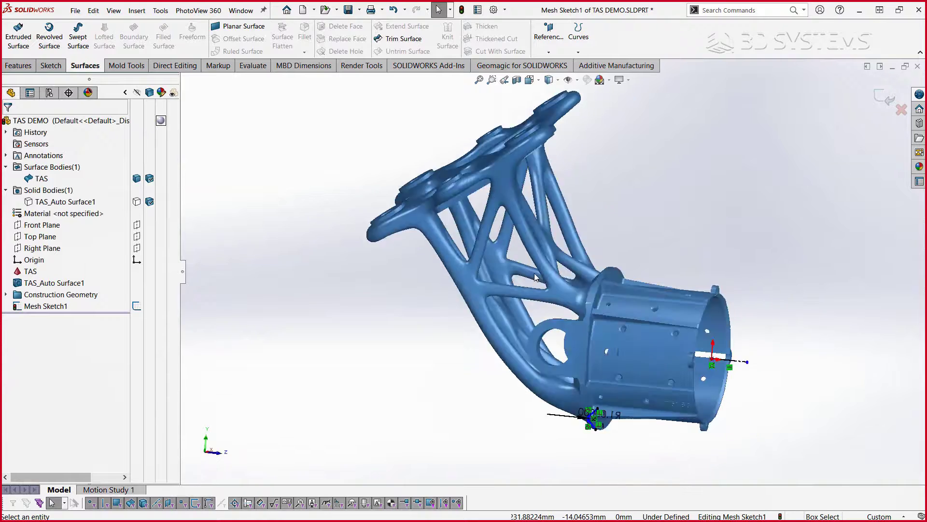
Revolve the Mesh Sketch1 flange profile 360 degrees into a surface about the barrel's centre axis line
key(ctrl+7)
scroll(545, 280, down, 6)
ctrl+middle_drag(449, 378, 629, 137)
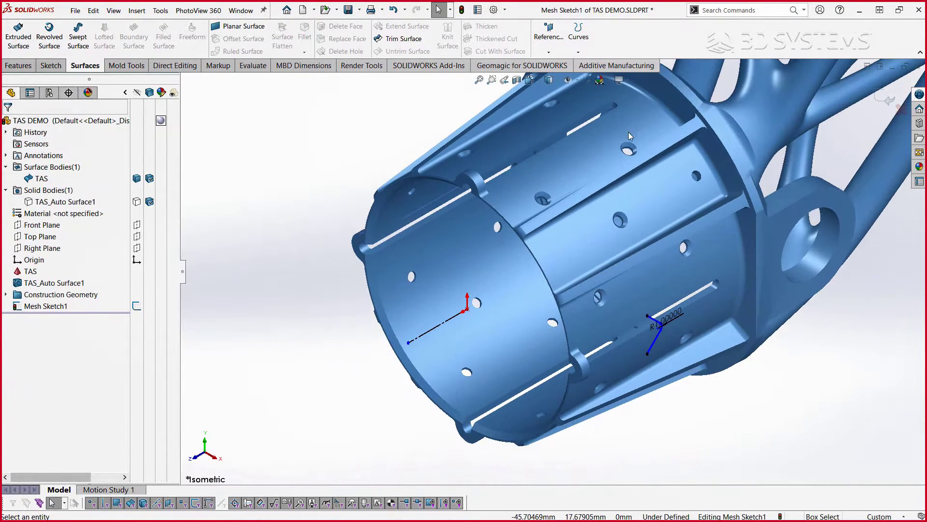
click(49, 37)
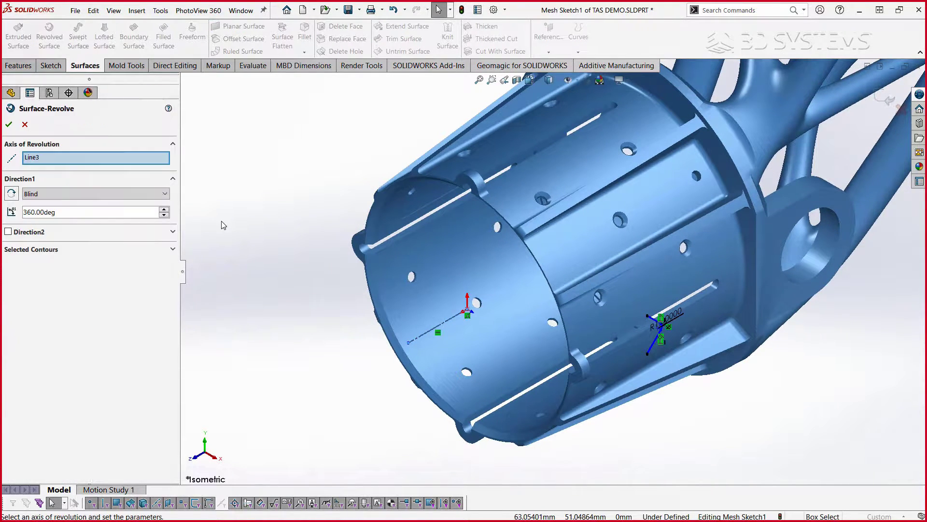
ctrl+middle_drag(325, 190, 279, 276)
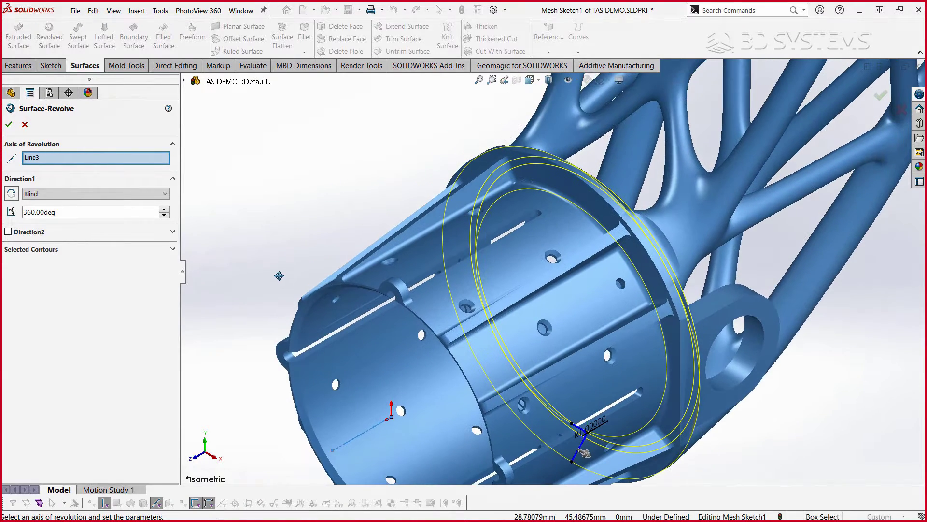
click(881, 96)
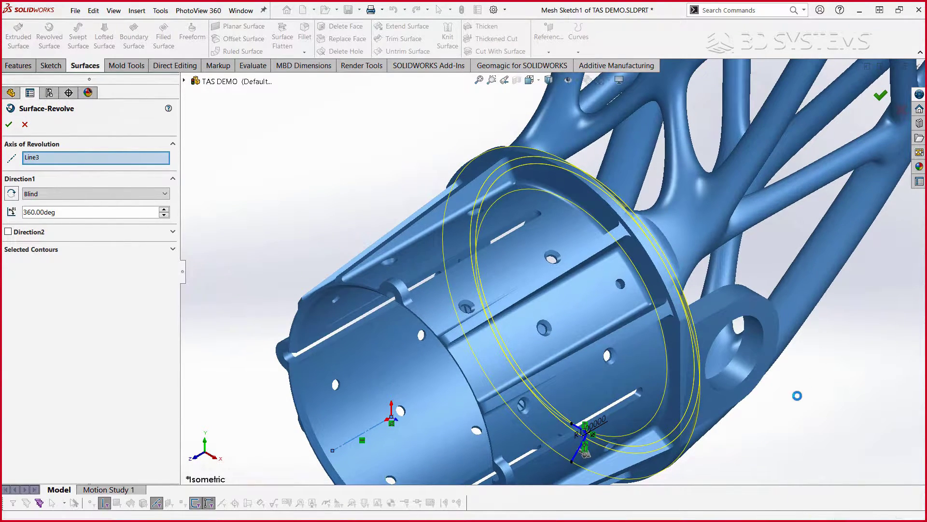
Extend the outer edge of the revolved flange surface by 2 mm, using the same-surface extension type
middle_drag(796, 389, 528, 200)
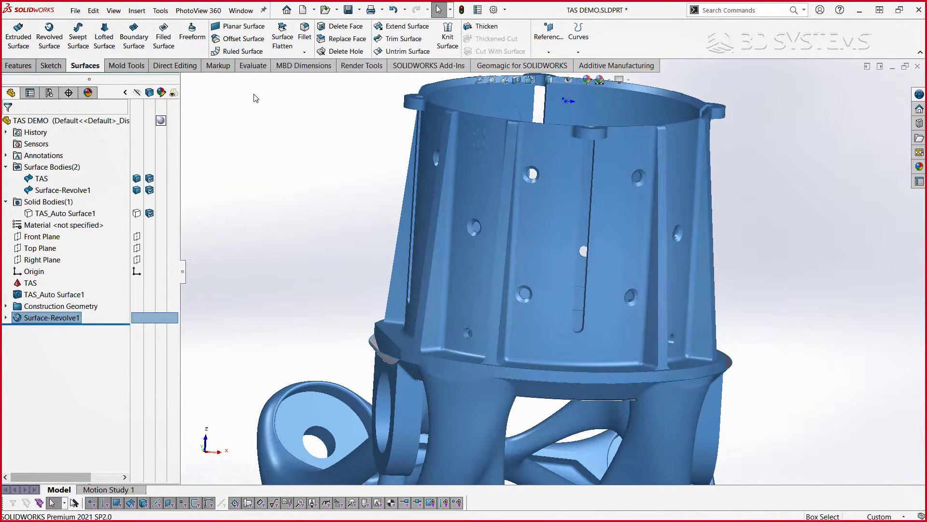
click(407, 26)
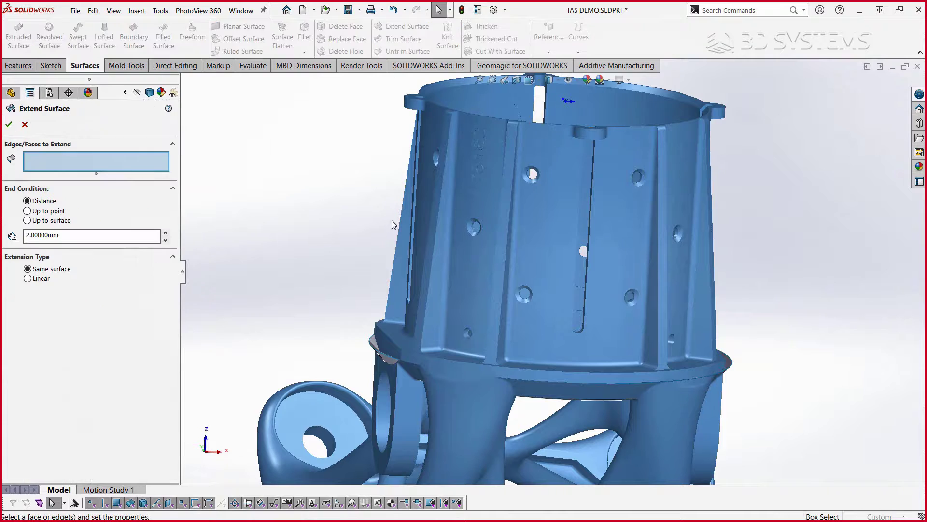
click(370, 346)
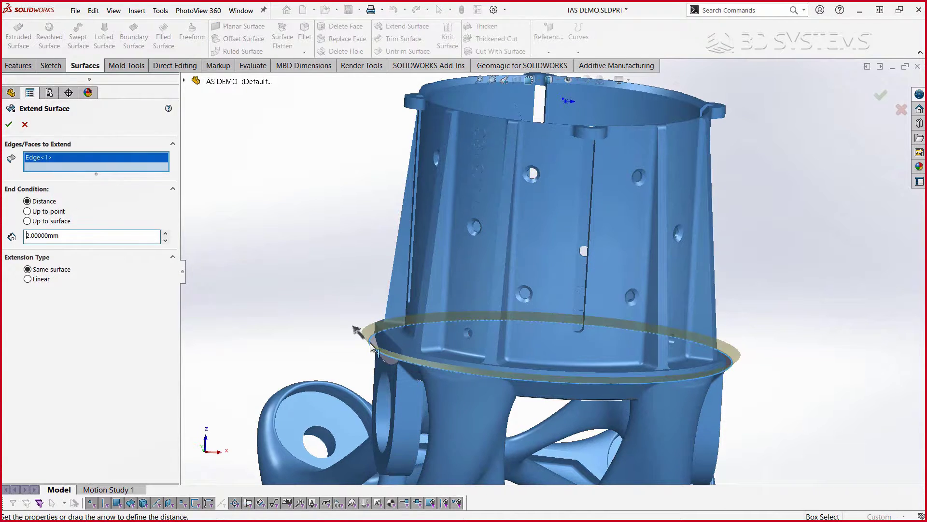
right_click(370, 347)
Hide the TAS mesh body and extend the flange surface's inner circular edge by 2 mm along the same surface
middle_drag(327, 199, 449, 401)
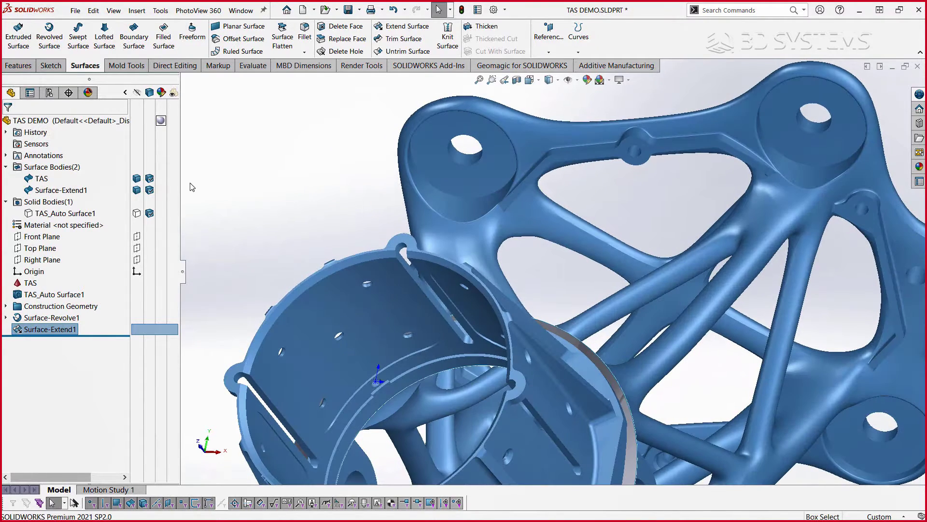
click(137, 178)
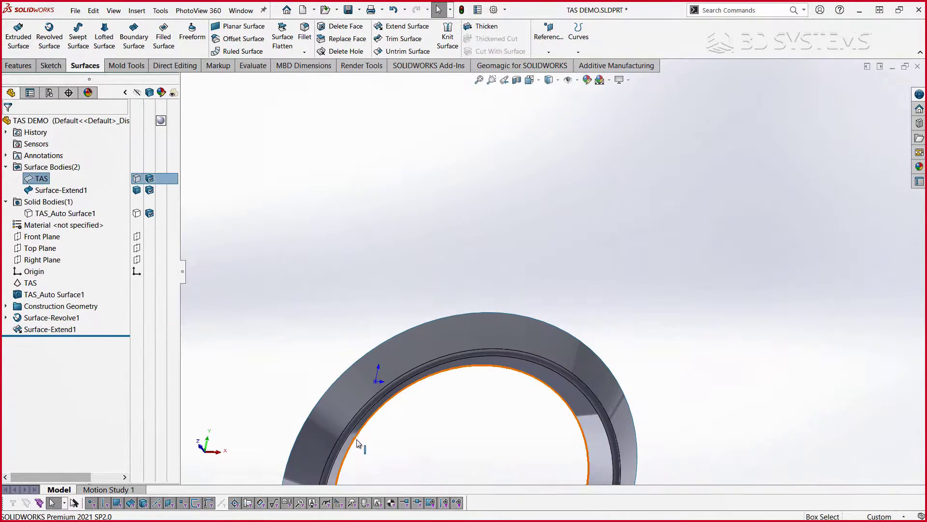
click(365, 431)
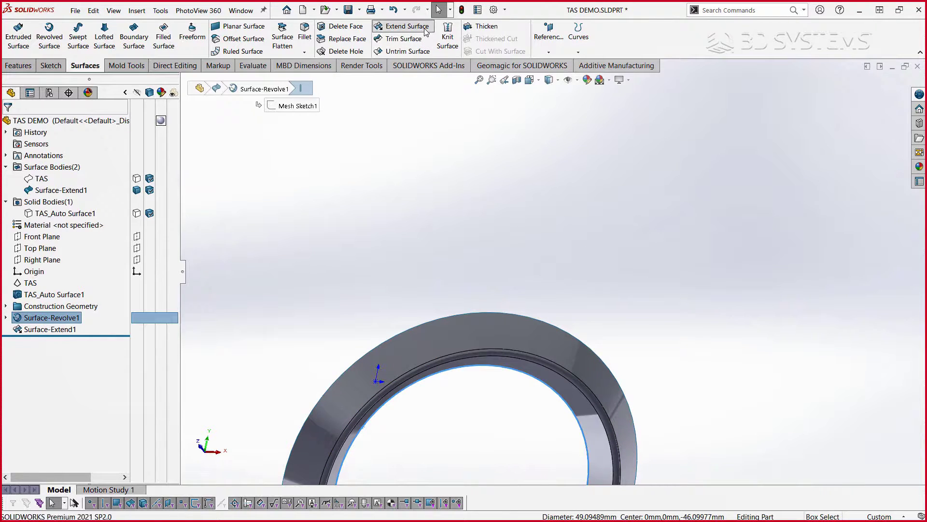
click(403, 26)
right_click(419, 232)
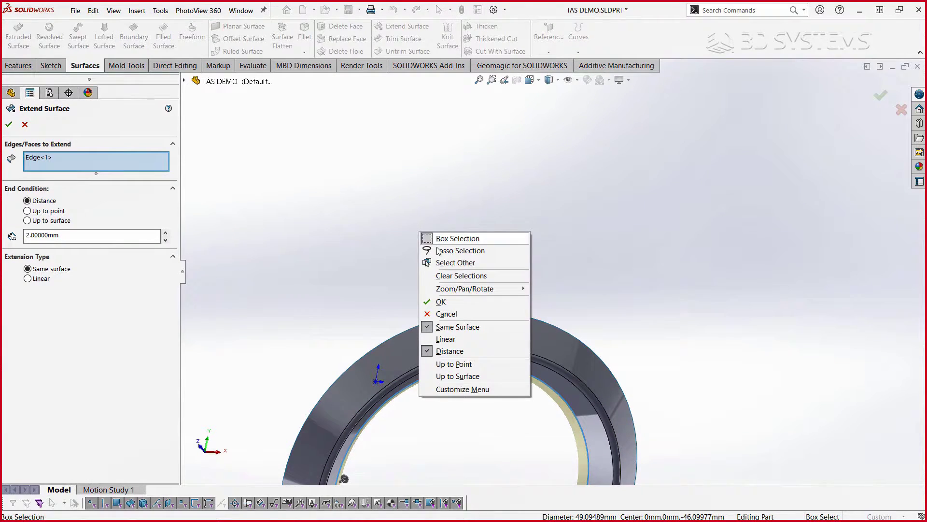
click(461, 303)
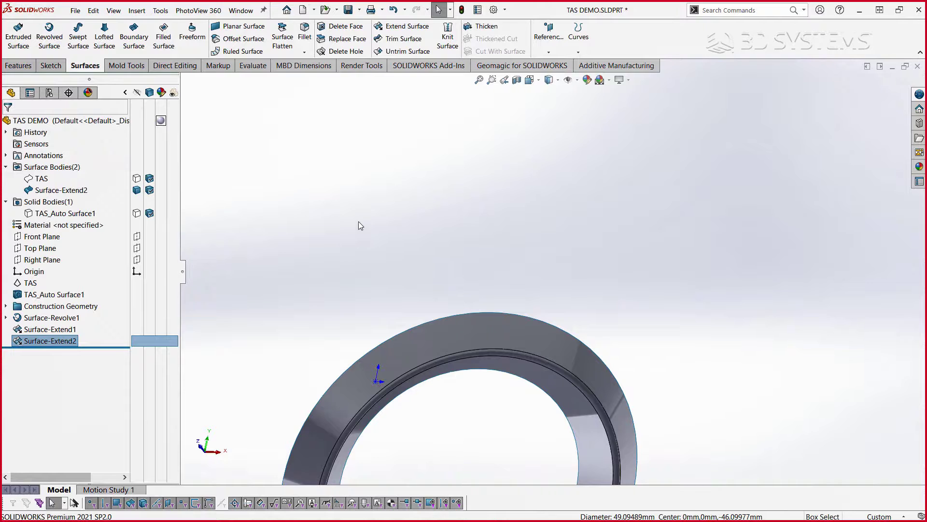
Show the auto-surfaced solid in place of the TAS mesh and check how the extended flange surface crosses it
click(137, 178)
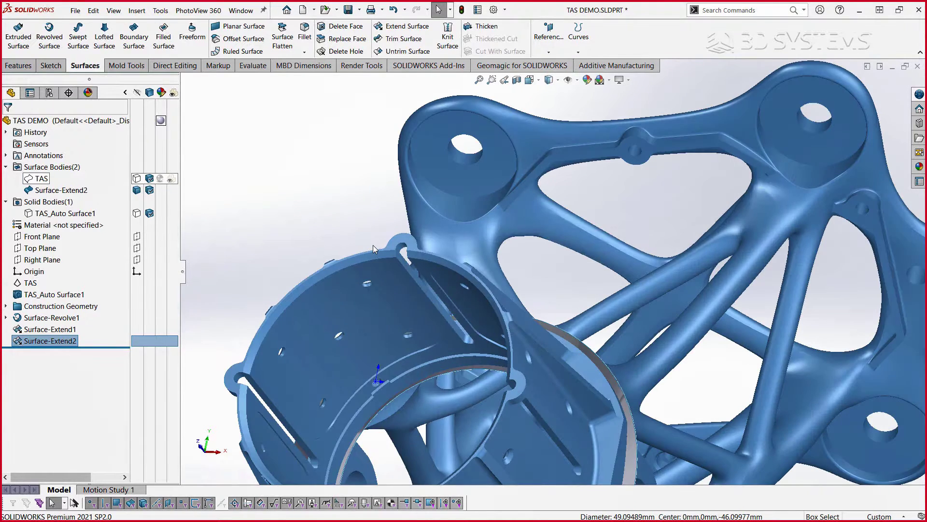
middle_drag(404, 212, 410, 131)
middle_drag(526, 364, 347, 209)
click(136, 213)
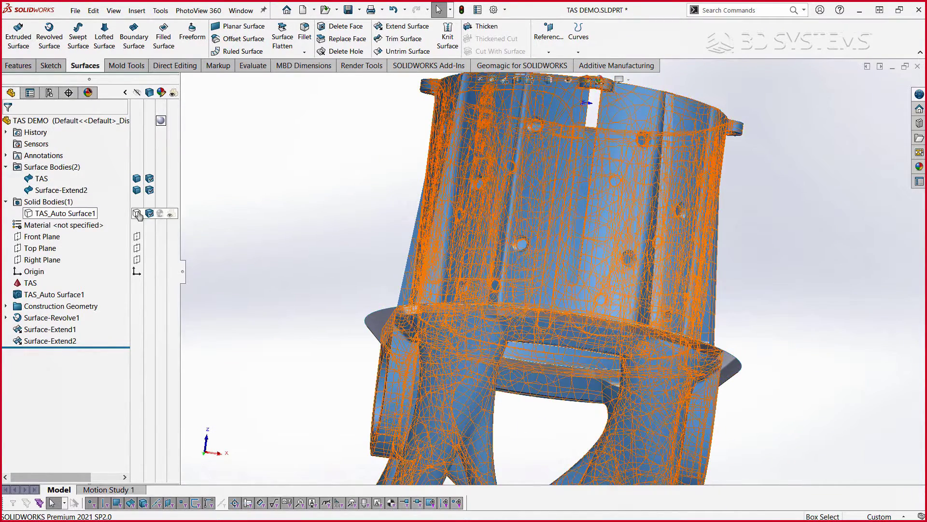
click(138, 179)
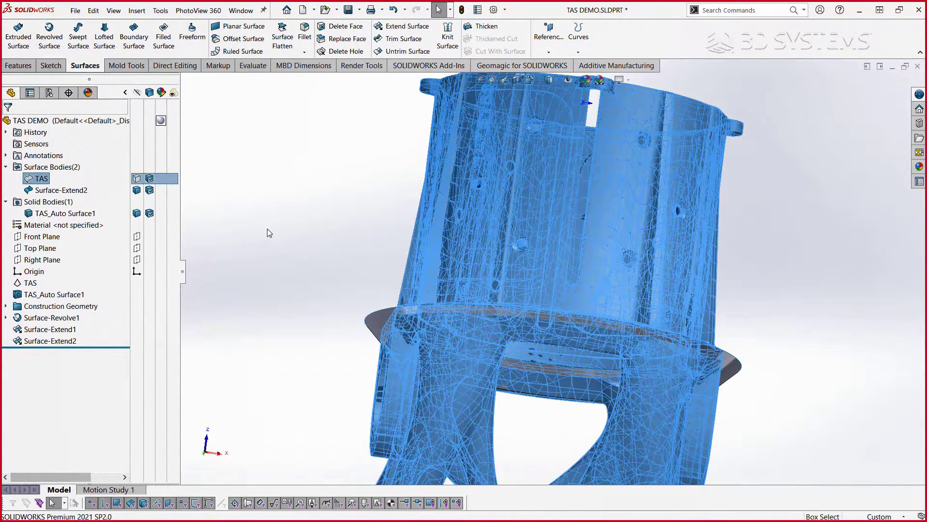
click(62, 190)
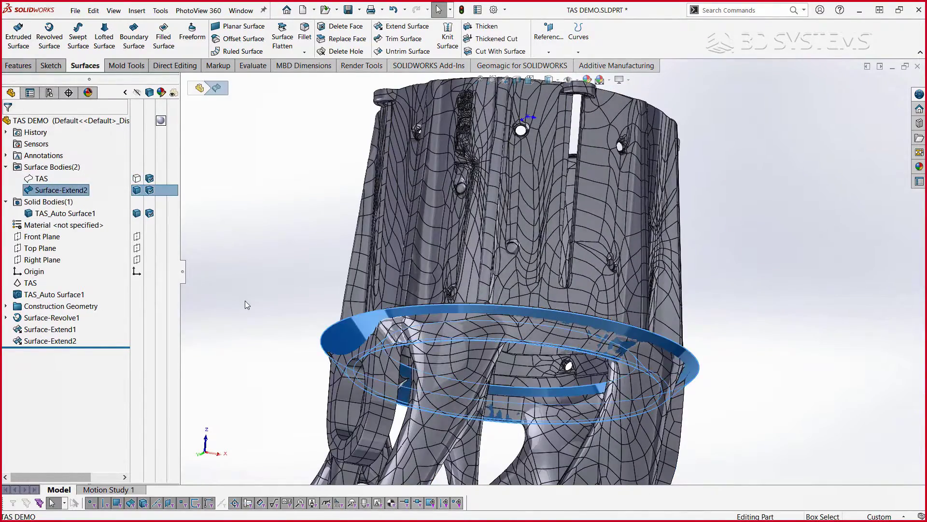
middle_drag(244, 300, 369, 225)
key(Escape)
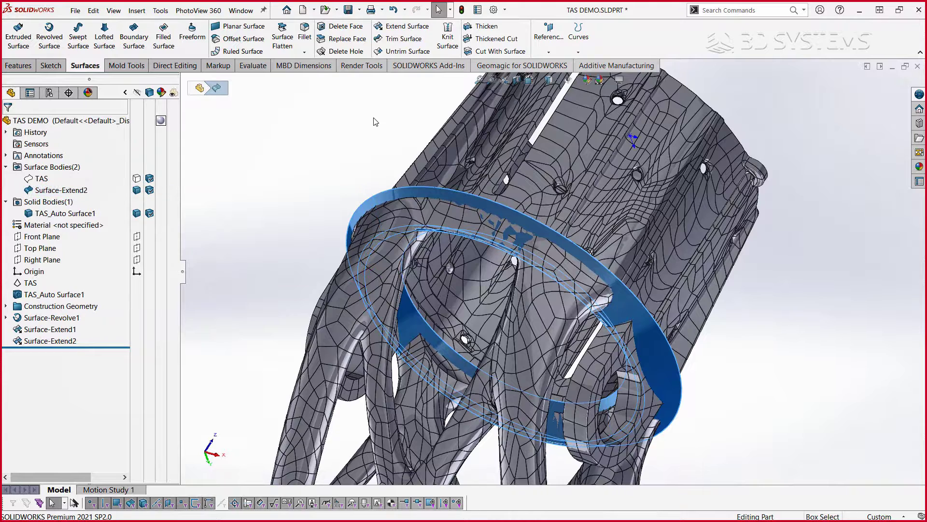
Offset the extended flange surface by 0.1 mm and hide the original extended surface
click(261, 39)
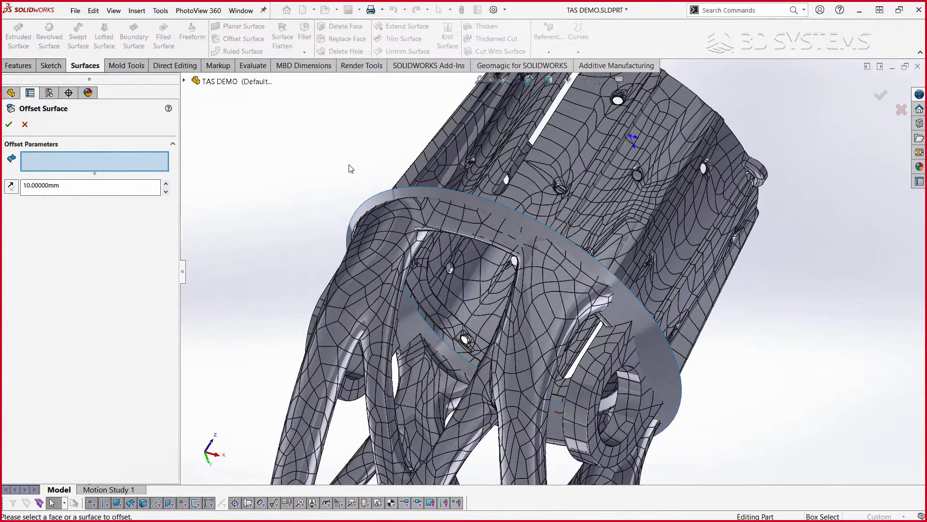
click(365, 206)
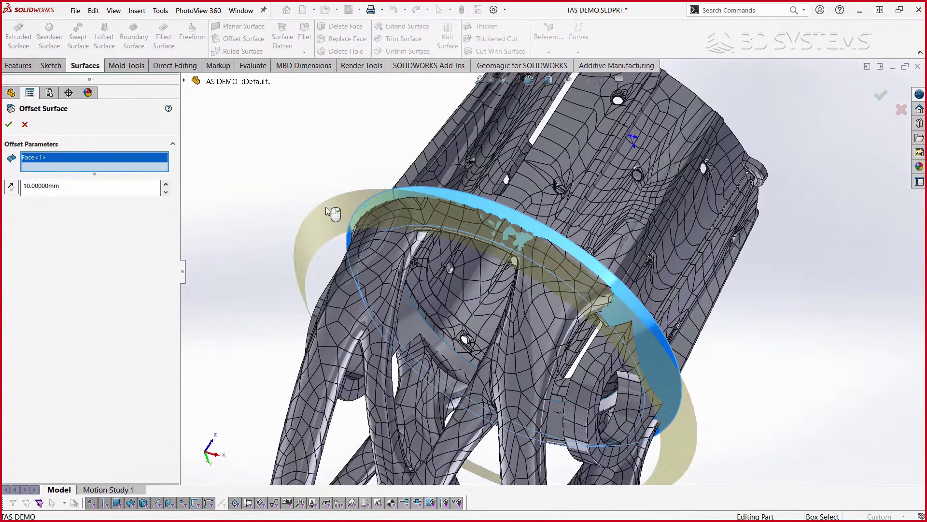
double_click(106, 189)
text(.1)
key(Return)
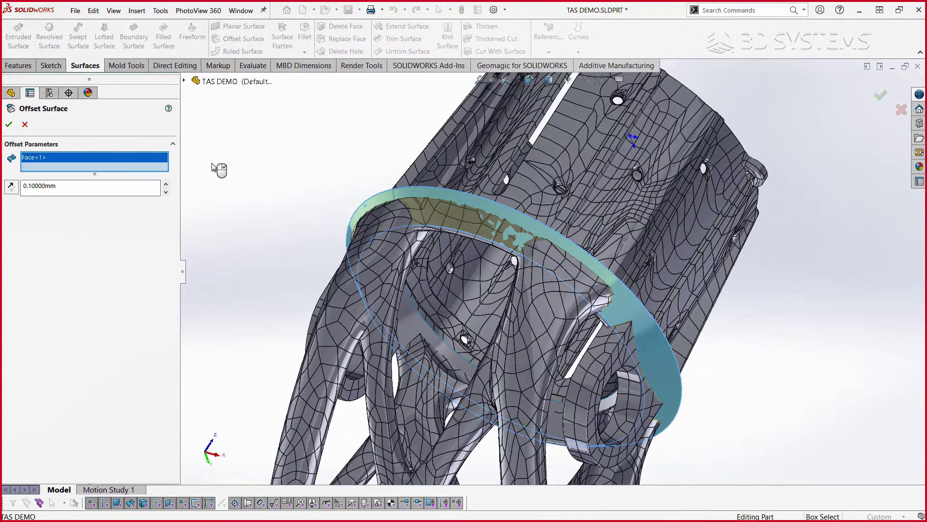
right_click(217, 169)
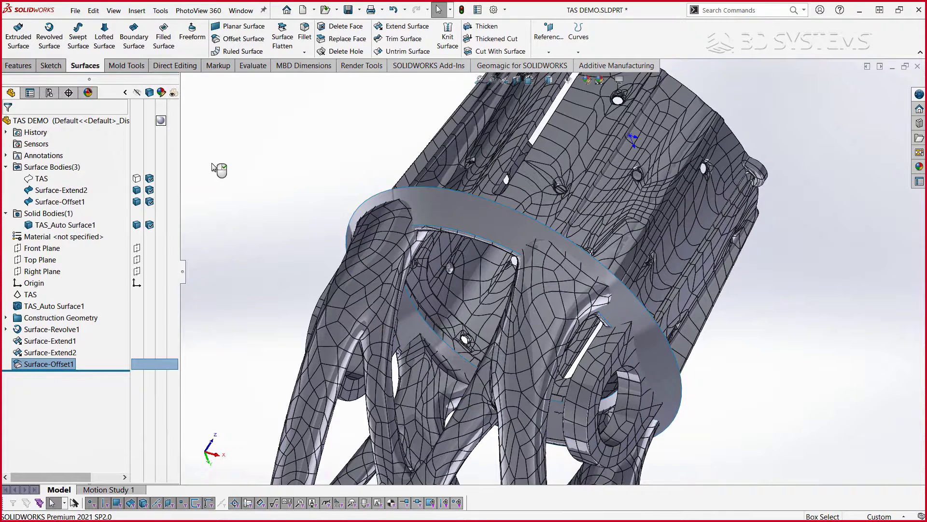
click(143, 194)
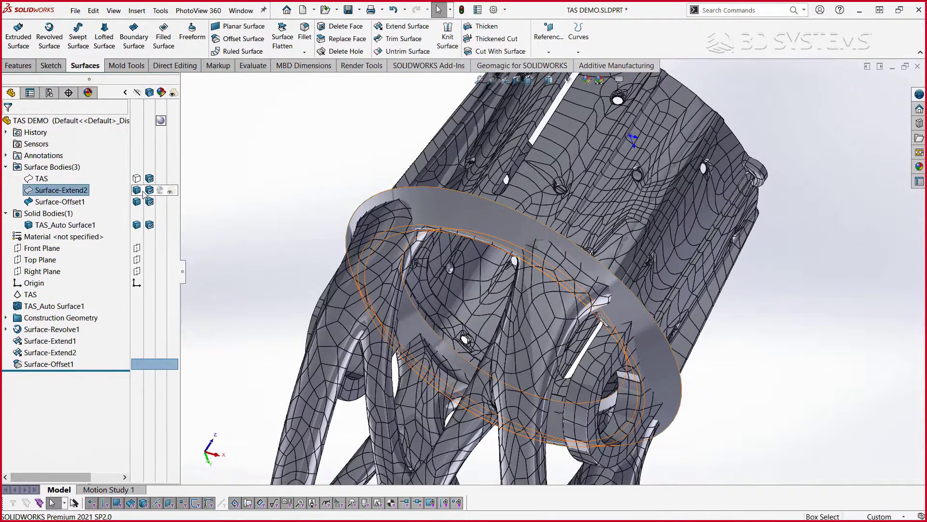
Cut the auto-surfaced solid with the offset flange surface, keeping only Body 1, the strut structure
middle_drag(312, 227, 268, 246)
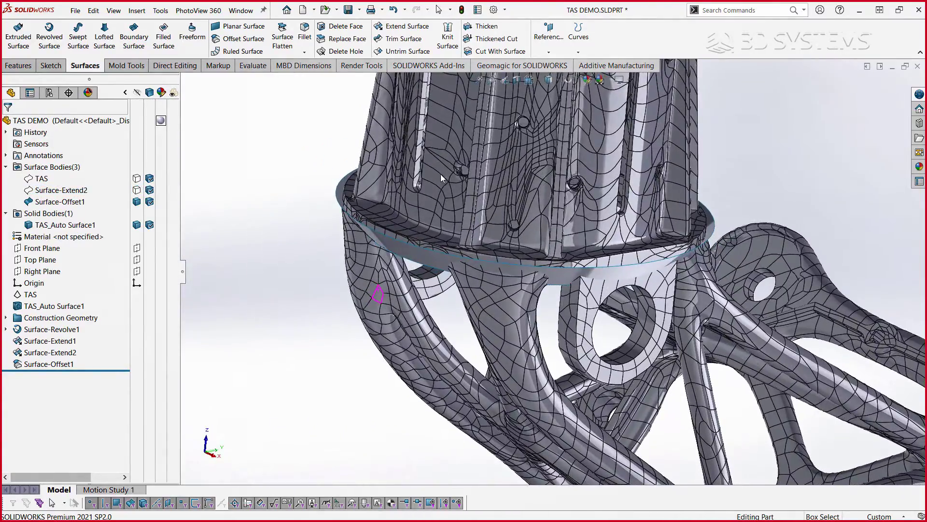
middle_drag(536, 155, 631, 196)
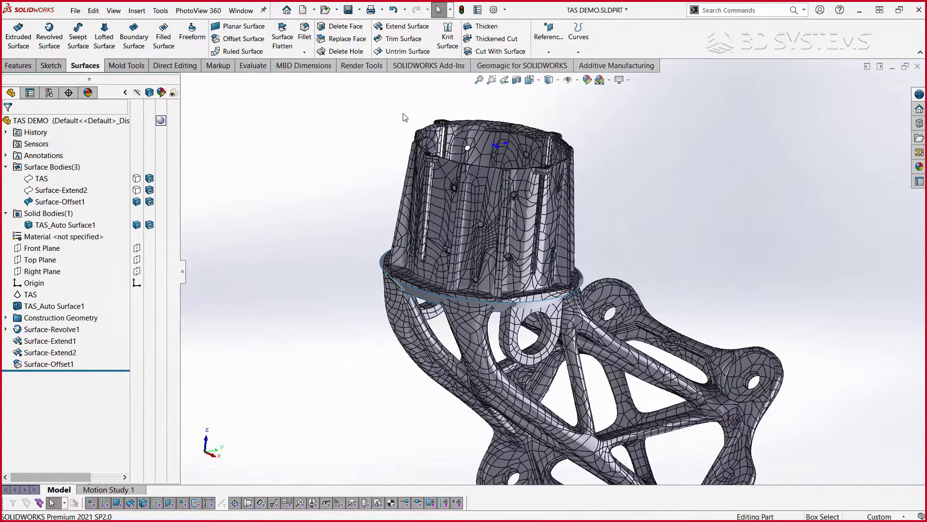
click(495, 52)
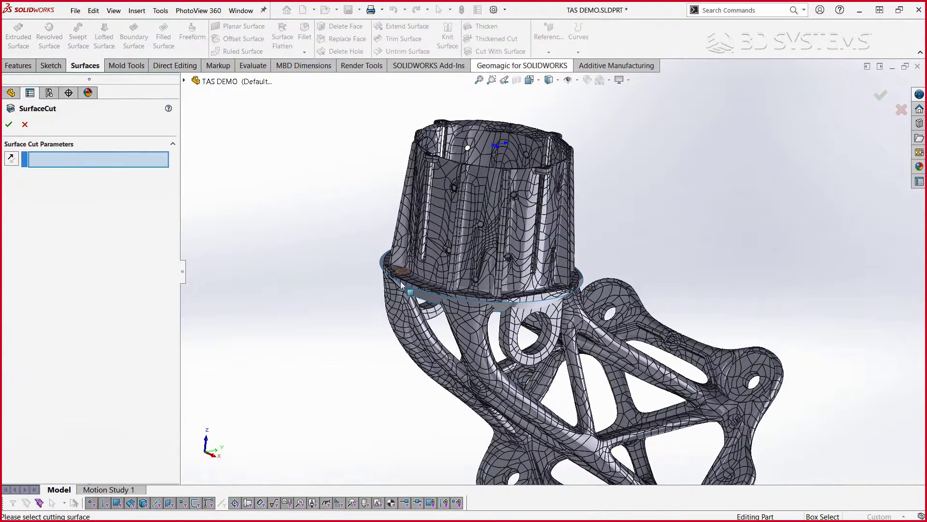
click(417, 300)
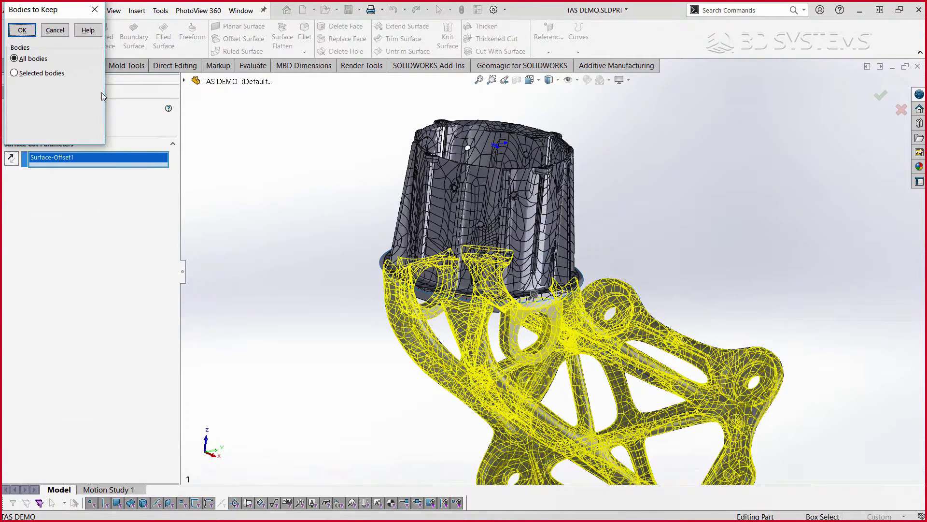
click(41, 73)
click(43, 93)
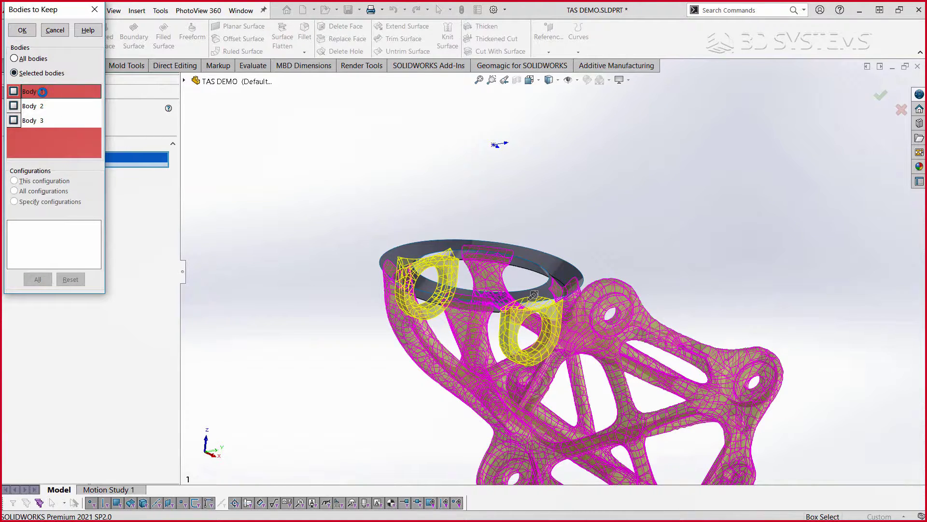
click(39, 107)
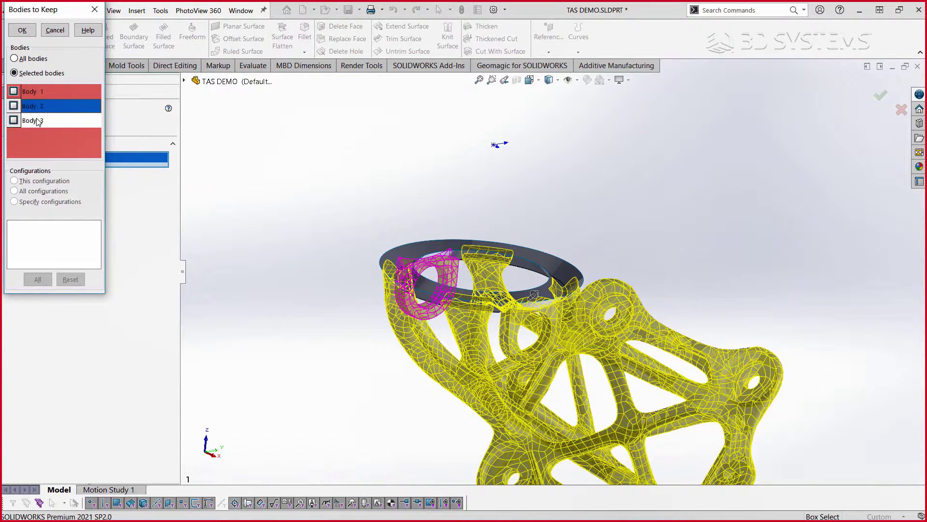
click(35, 121)
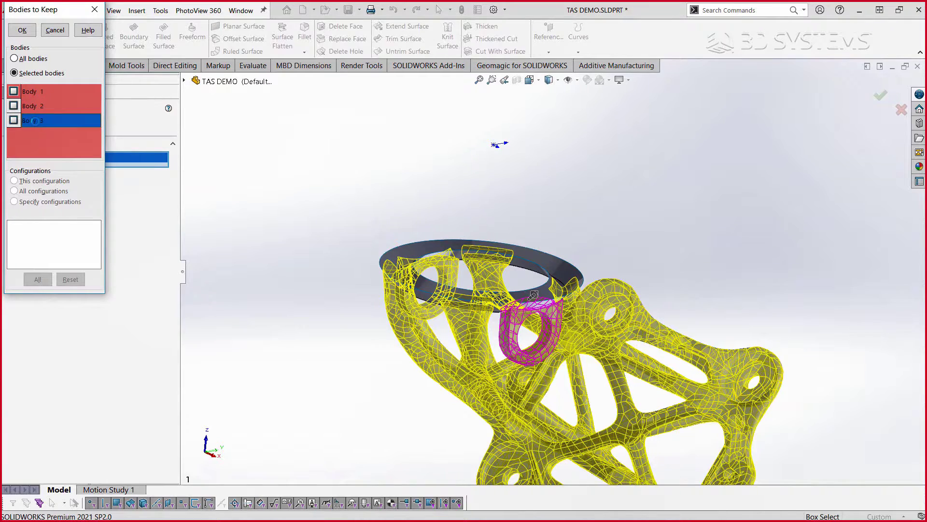
click(30, 90)
click(14, 91)
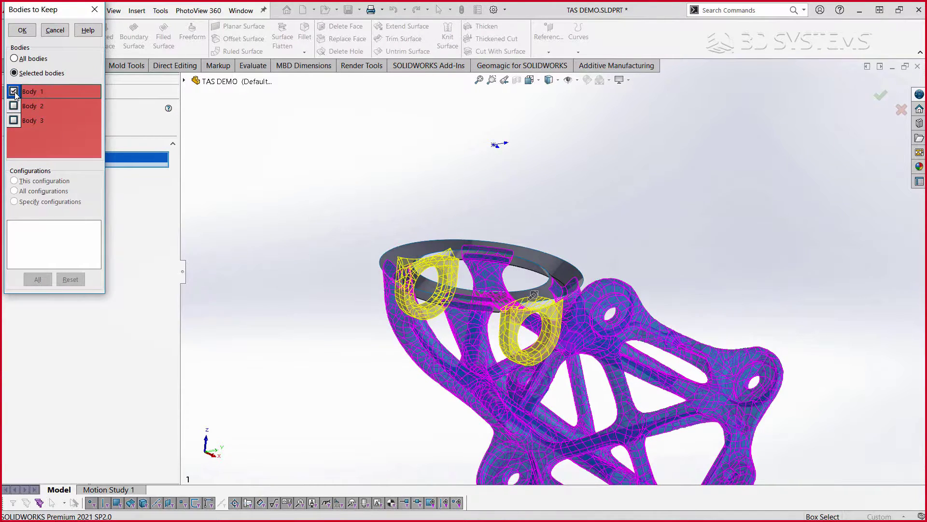
click(24, 31)
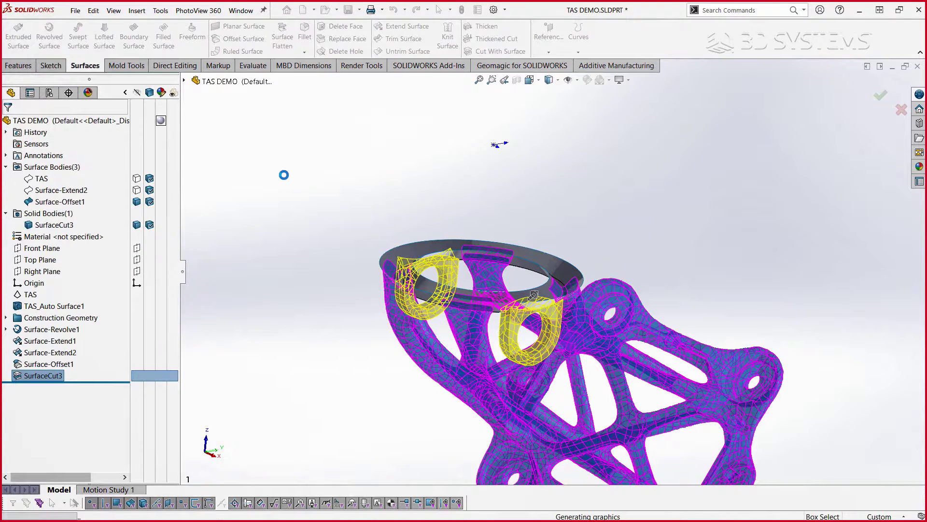
Hide the offset surface and set the display style to shaded without edges to view the trimmed struts
click(137, 201)
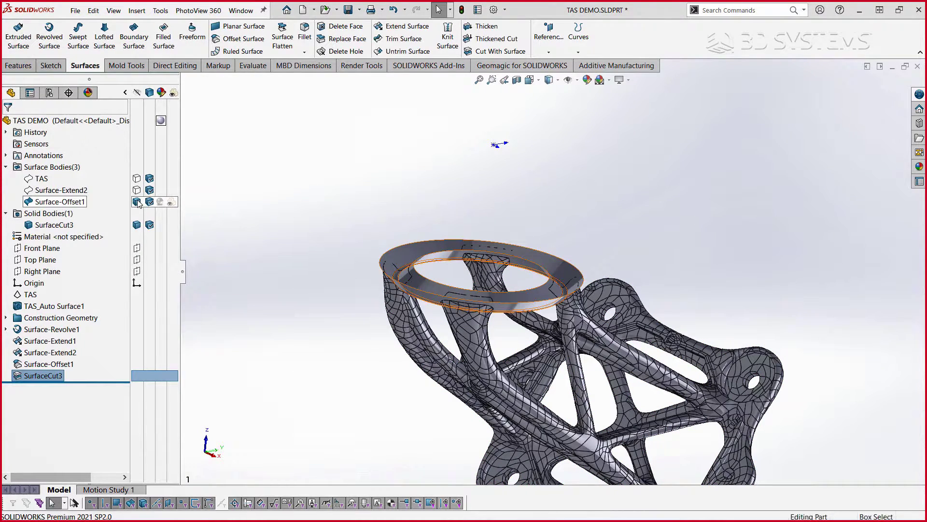
click(257, 197)
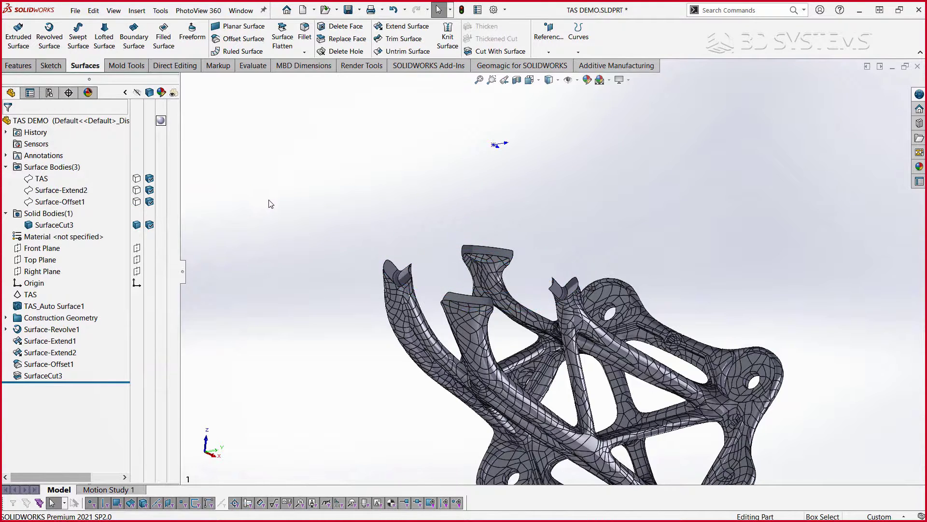
click(558, 81)
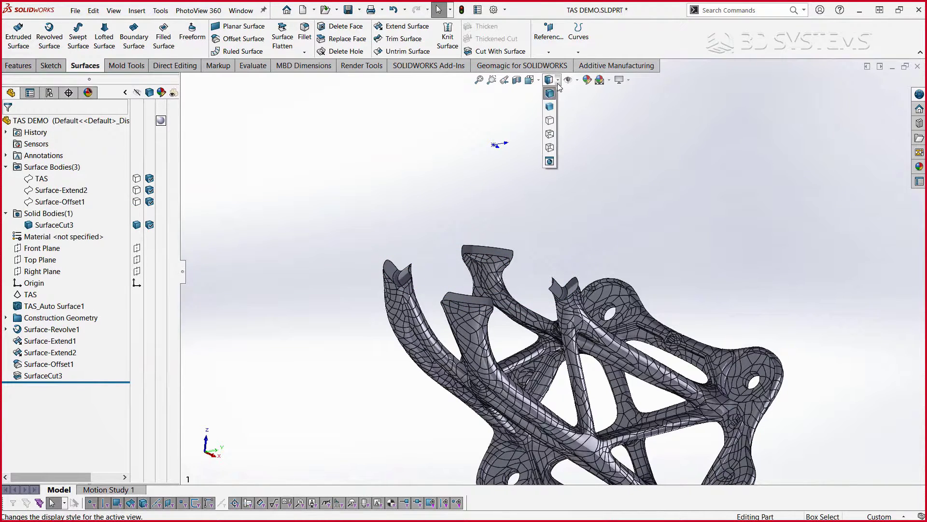
click(551, 107)
middle_drag(584, 240, 607, 191)
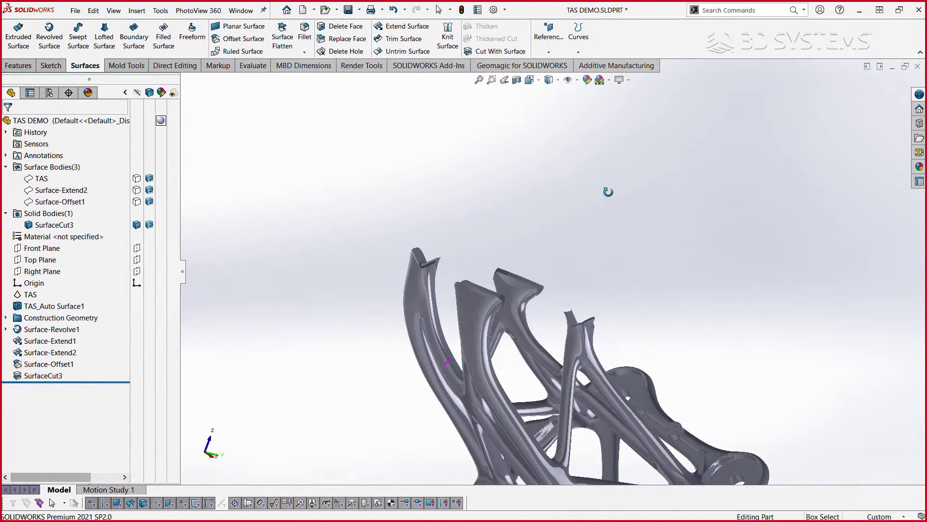
Show the TAS mesh over the trimmed solid and examine where the struts meet the cylindrical flange
click(137, 178)
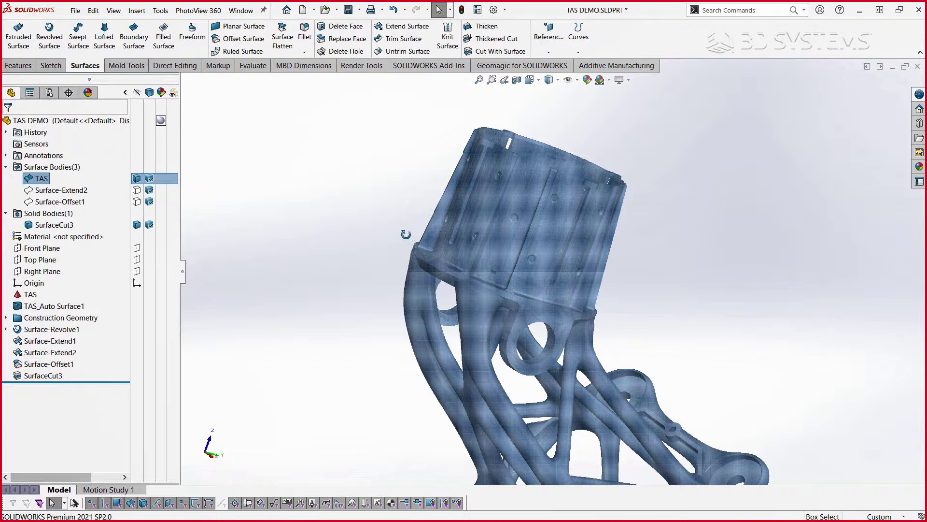
middle_drag(405, 235, 489, 323)
scroll(541, 333, down, 2)
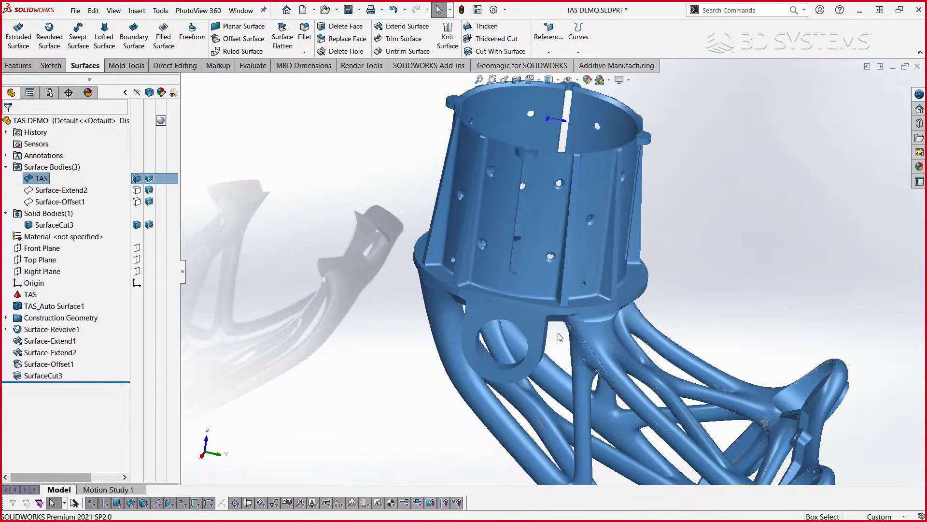
scroll(565, 336, down, 2)
scroll(576, 331, down, 4)
middle_drag(578, 327, 574, 298)
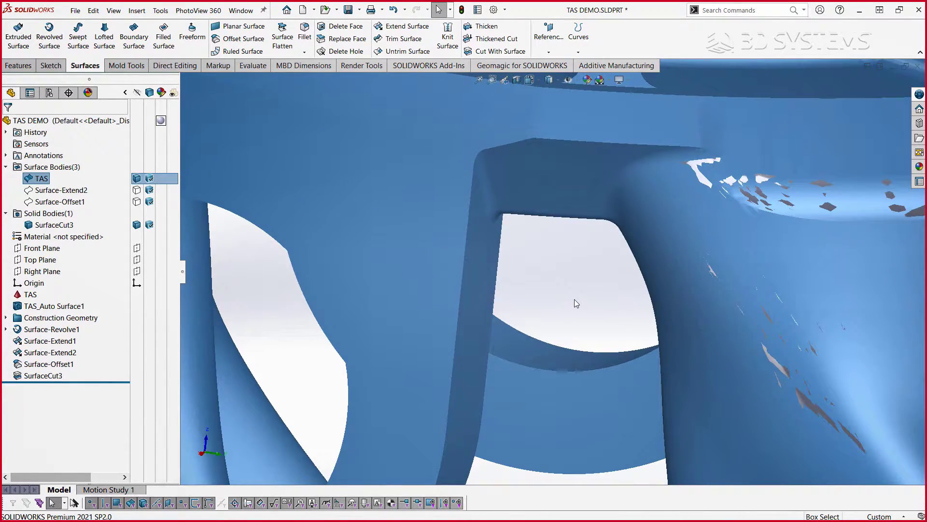
scroll(574, 299, up, 10)
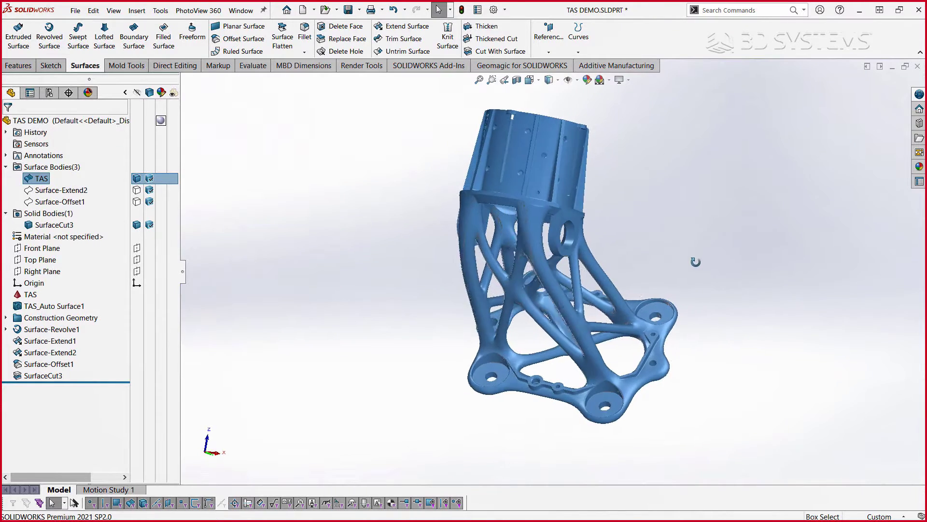
Hide the trimmed strut solid so only the TAS mesh body is displayed
middle_drag(537, 258, 370, 253)
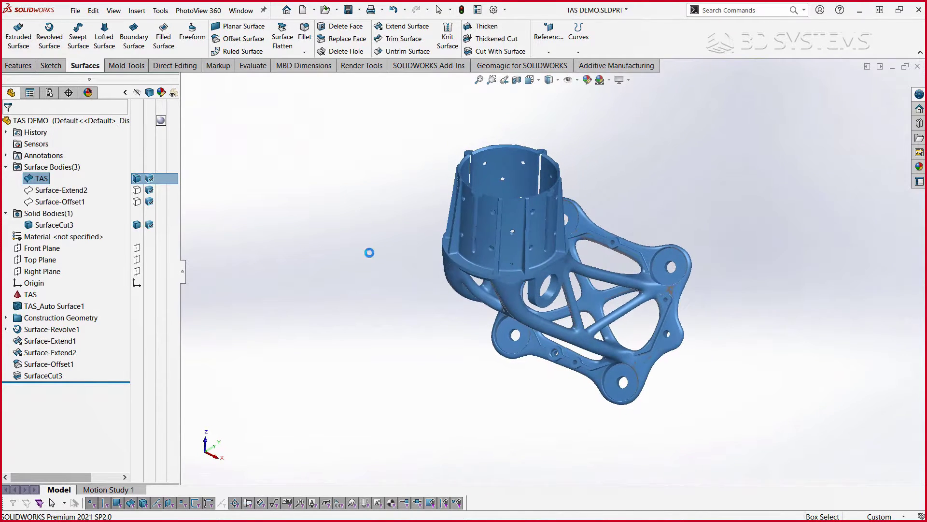
click(148, 179)
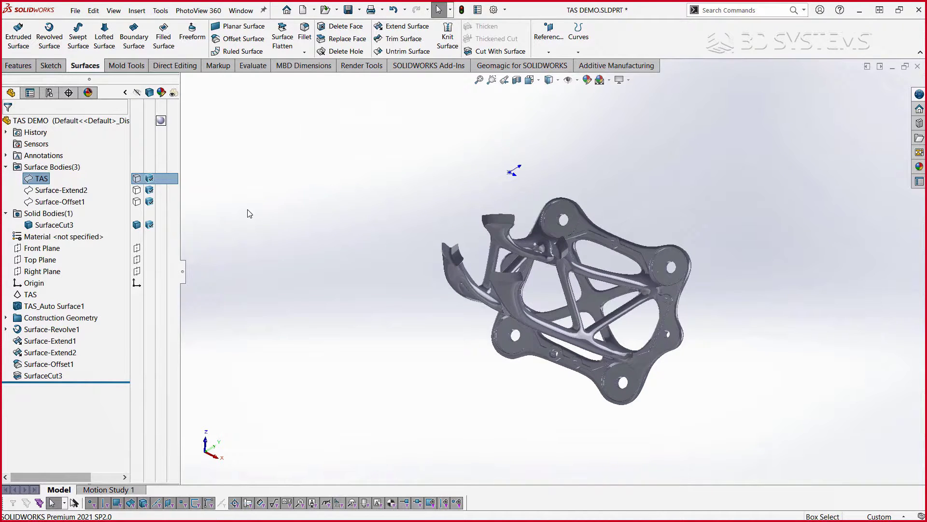
click(136, 225)
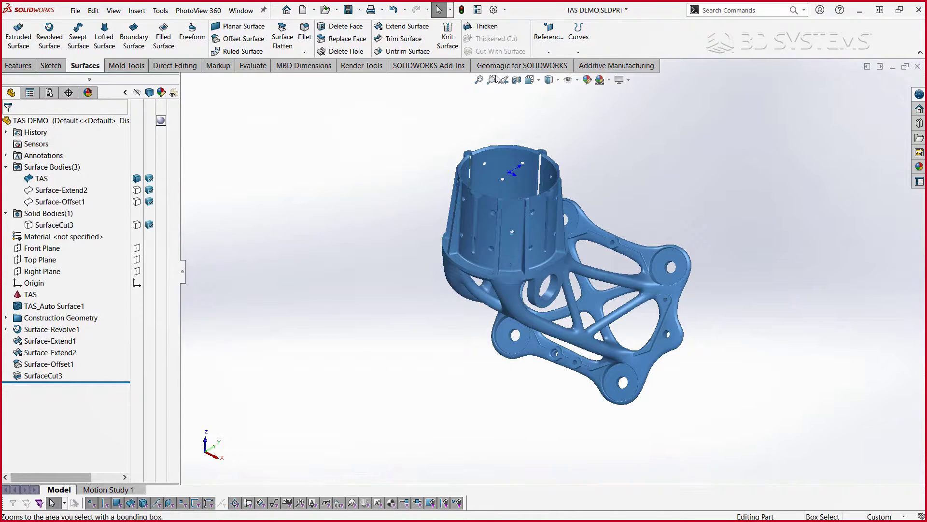
Create one Geomagic cross section of the TAS mesh at Plane3 with 0 mm offset
click(507, 67)
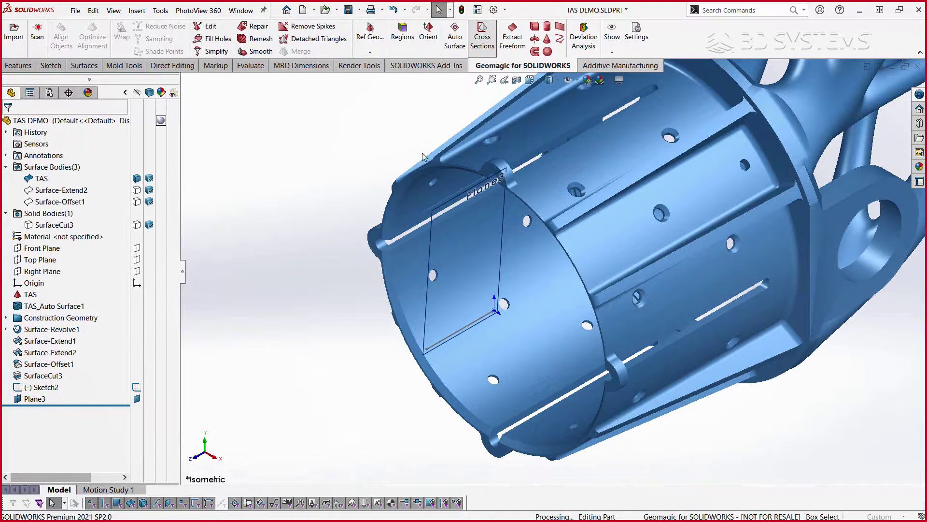
click(481, 37)
click(440, 214)
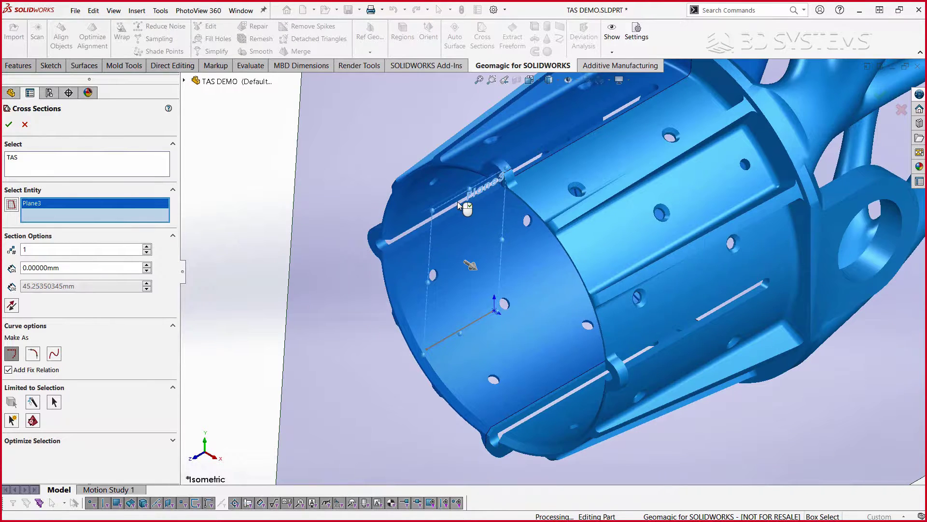
scroll(457, 201, down, 3)
ctrl+middle_drag(574, 187, 517, 257)
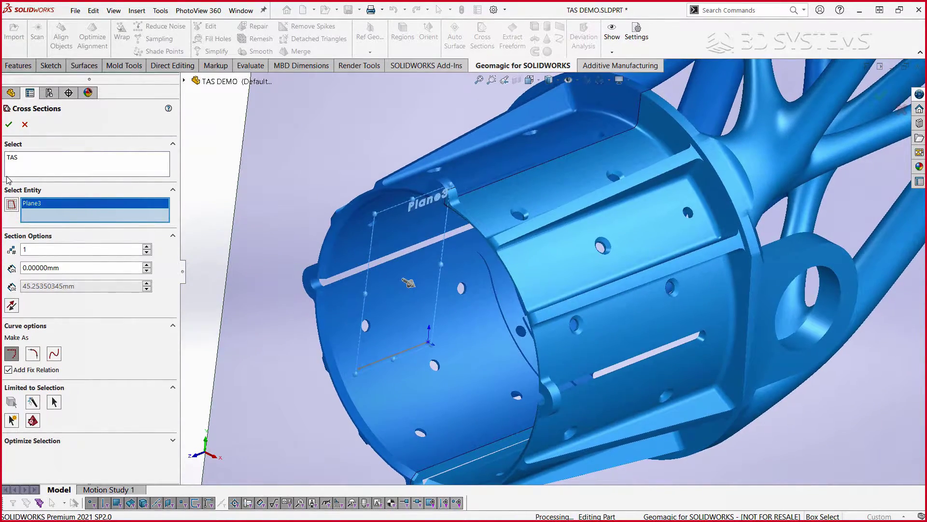
click(13, 128)
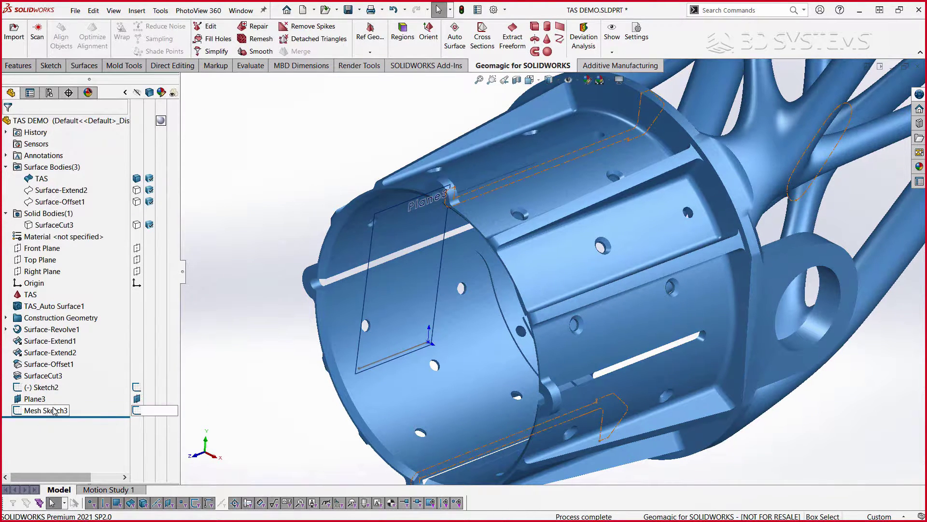
Edit Mesh Sketch3 and trace the cylinder's outer wall with a horizontal line about 44.1 mm long and the flange's near face about 6.45 mm high
click(46, 410)
click(62, 380)
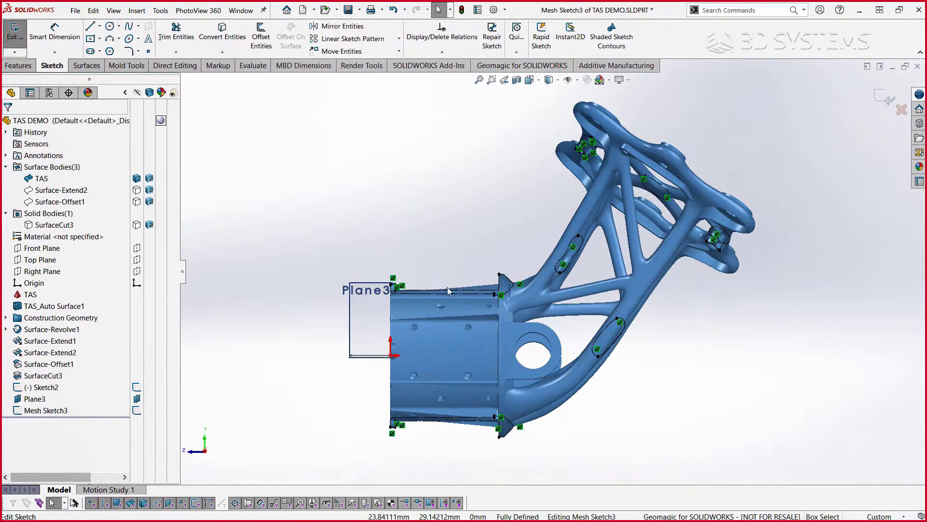
scroll(401, 287, down, 4)
scroll(401, 287, down, 3)
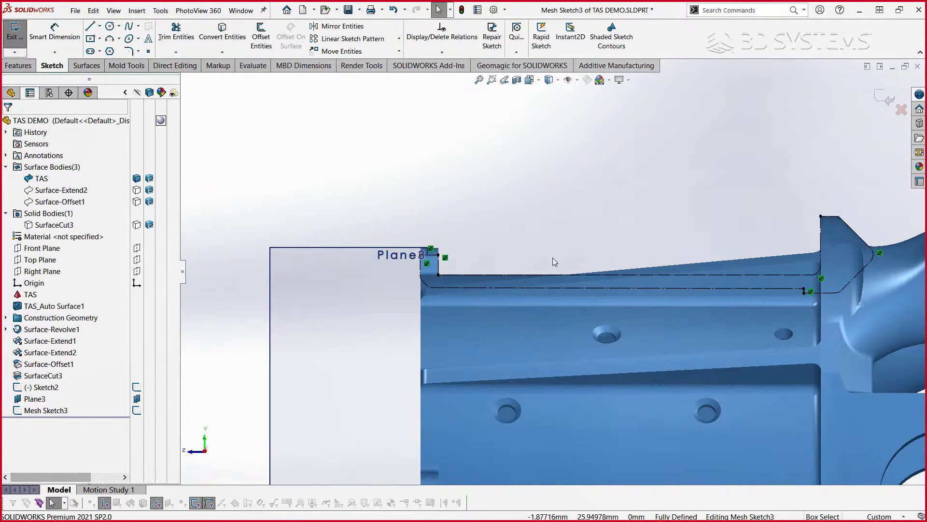
key(l)
scroll(449, 273, down, 3)
scroll(450, 270, down, 2)
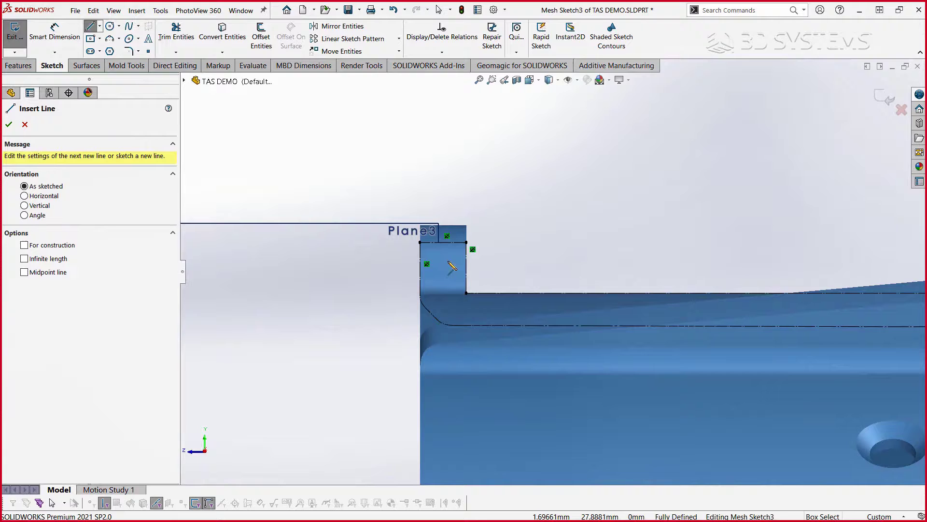
click(420, 294)
scroll(627, 294, up, 4)
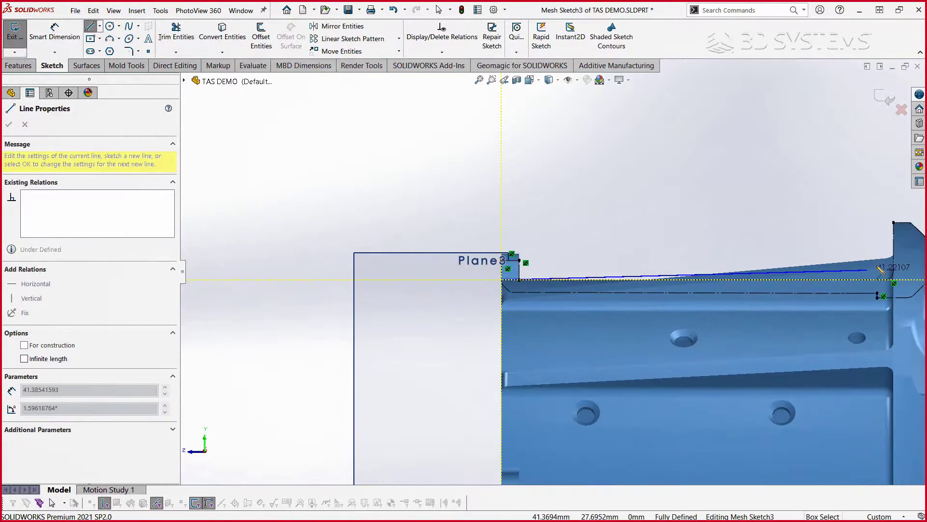
scroll(919, 285, down, 3)
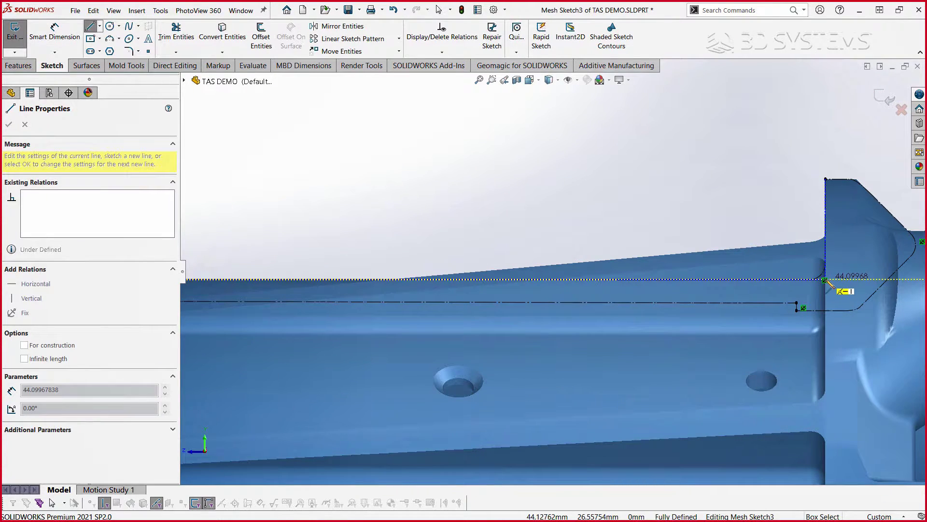
click(824, 280)
double_click(825, 180)
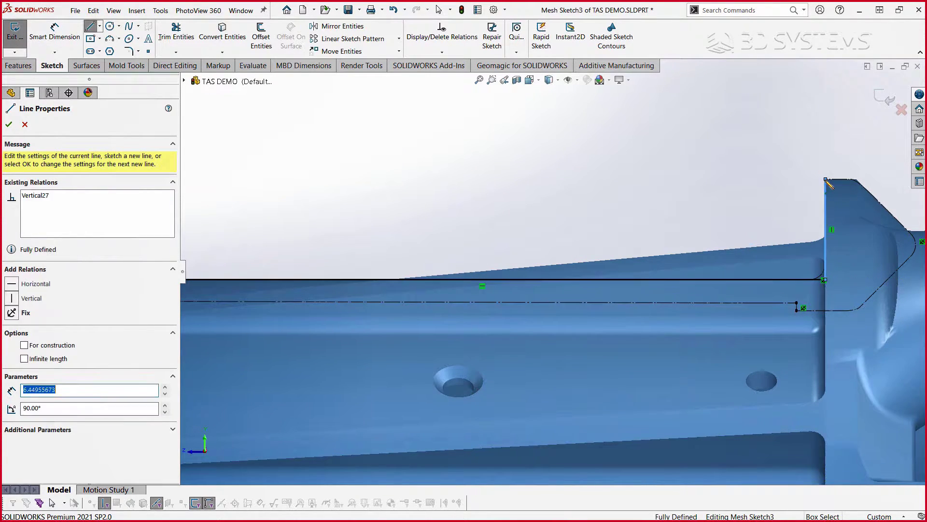
Continue the profile around the flange: rim edge, far face about 8.45 mm high, underside about 4.8 mm long and the short inner step
click(826, 179)
click(872, 179)
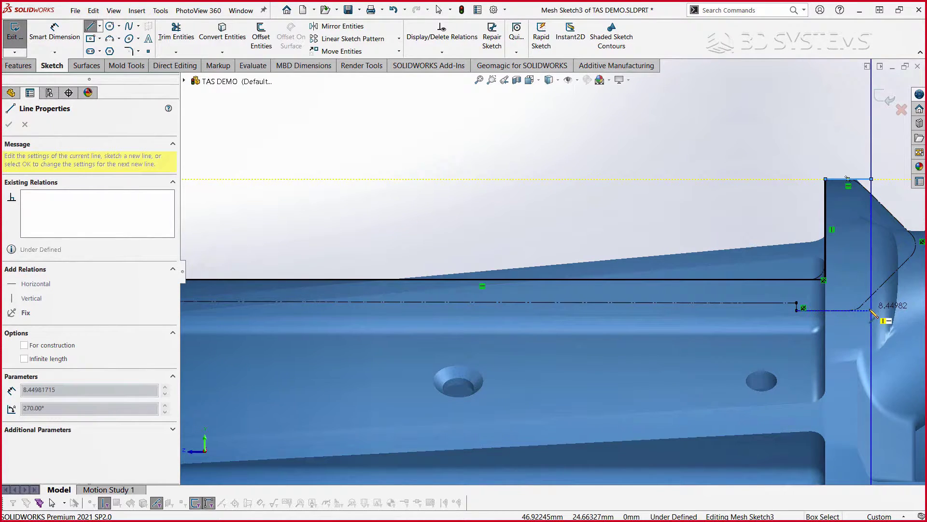
click(871, 310)
click(796, 310)
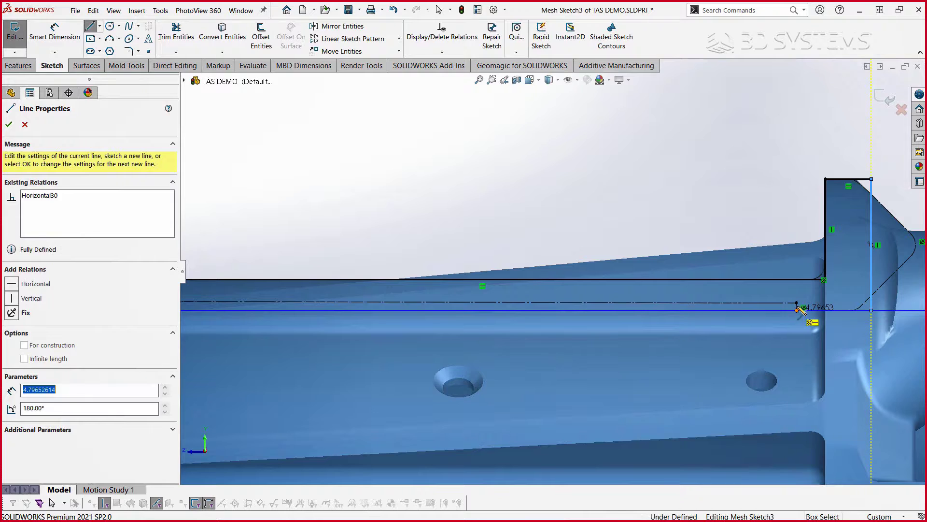
click(796, 303)
Close the profile with an inner wall line about 42.25 mm long and a vertical end line about 1.38 mm high
scroll(474, 305, up, 3)
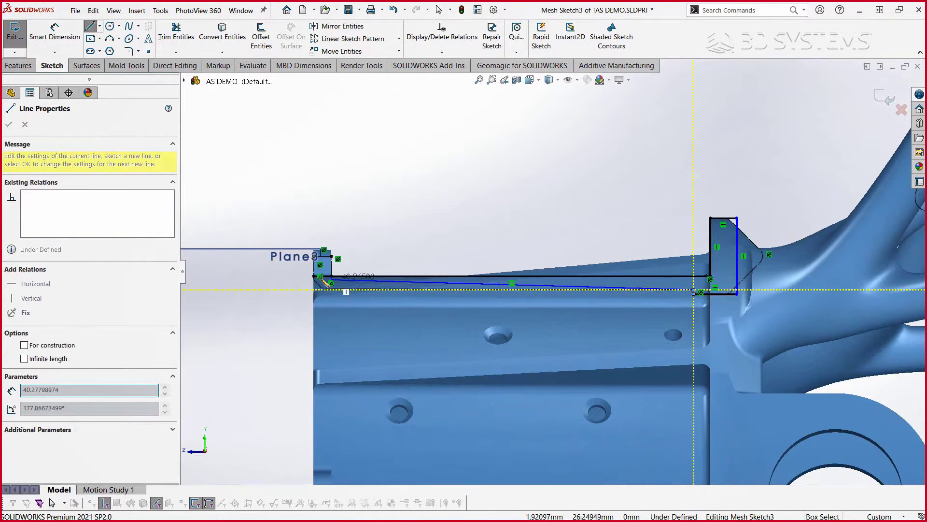
scroll(345, 296, down, 4)
scroll(348, 304, down, 3)
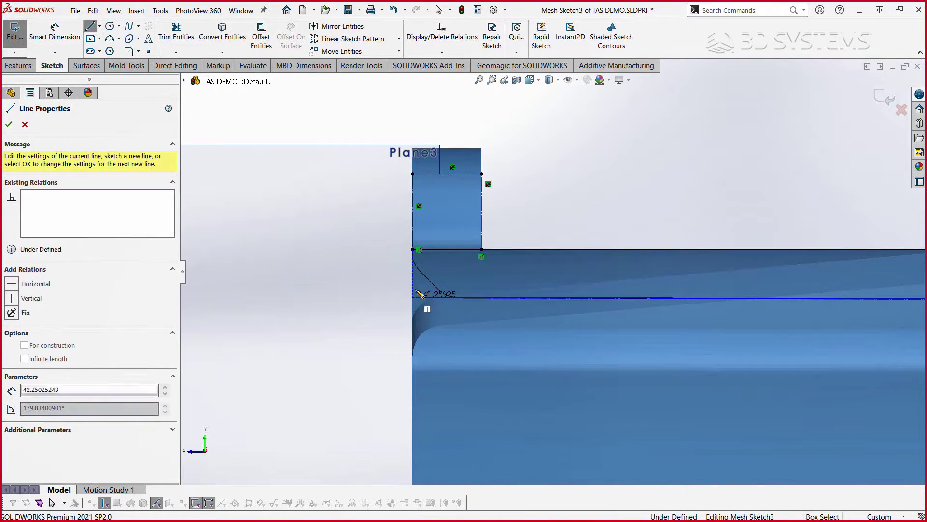
click(413, 297)
click(412, 250)
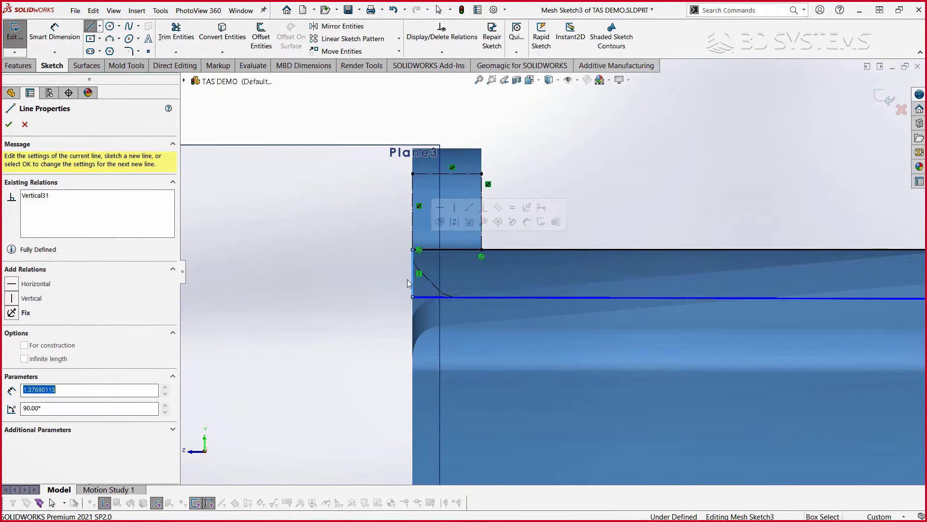
key(Escape)
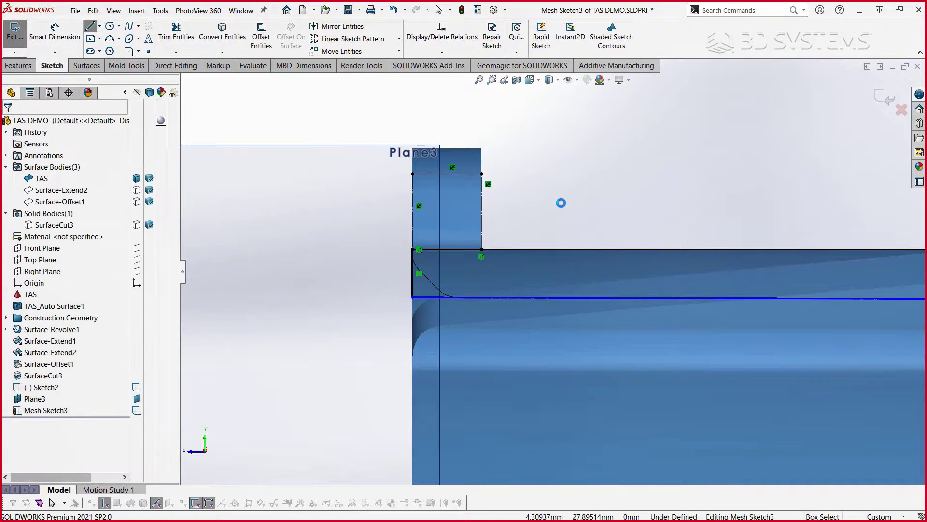
Add a coincident relation between the profile's short vertical end line and the sketch origin
click(409, 299)
scroll(430, 335, up, 4)
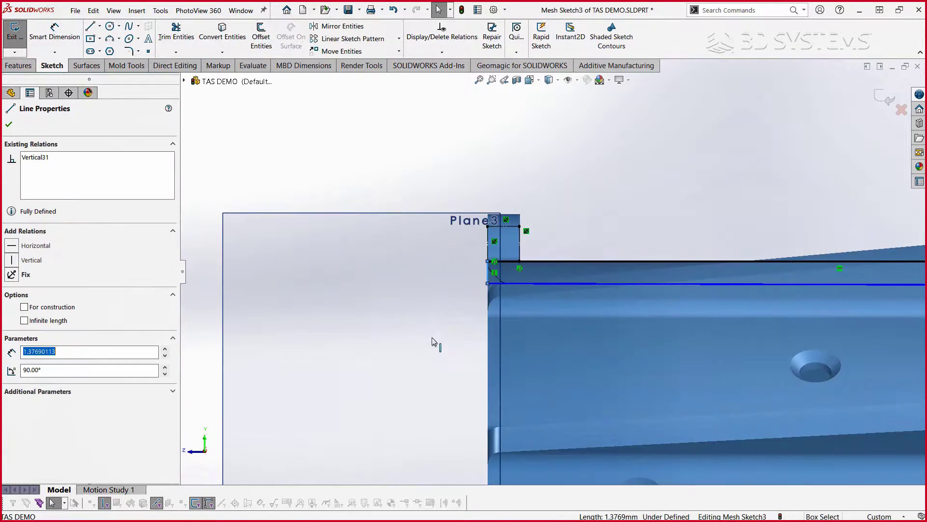
ctrl+middle_drag(465, 357, 483, 181)
scroll(485, 345, up, 4)
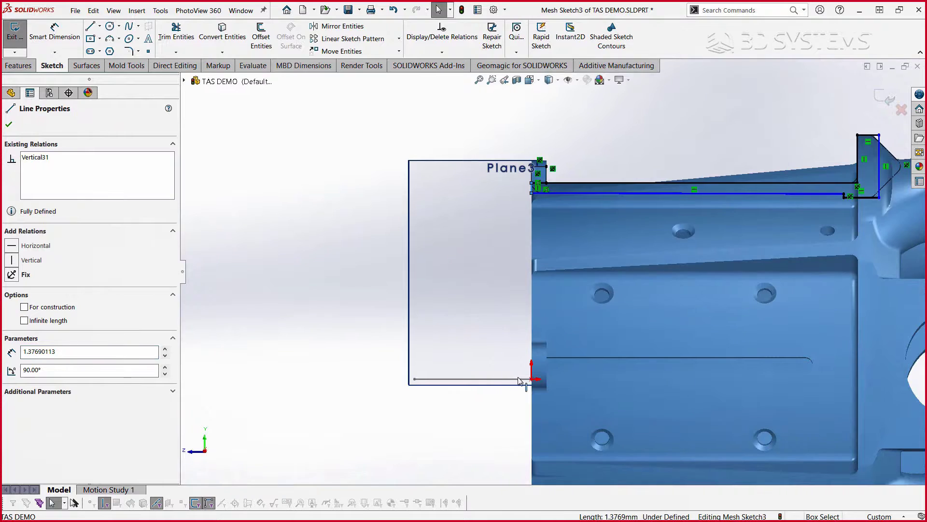
ctrl+click(532, 379)
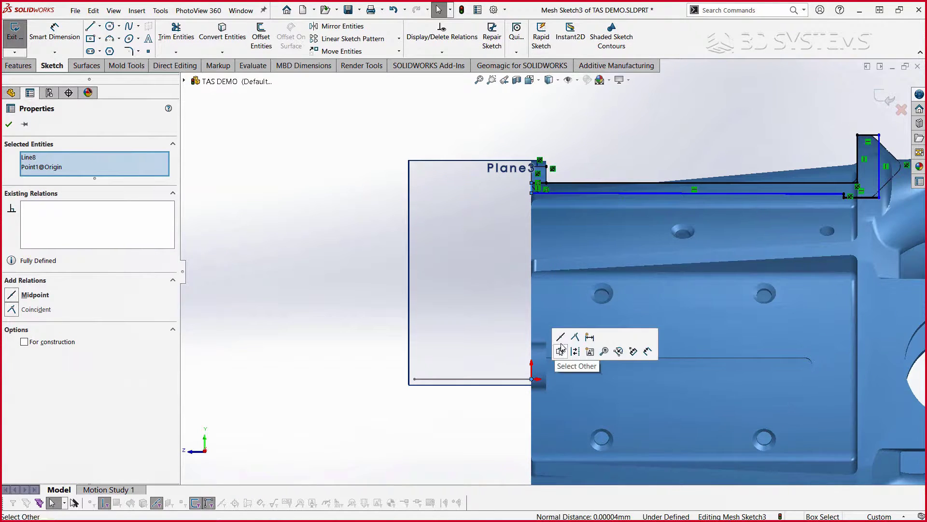
click(575, 338)
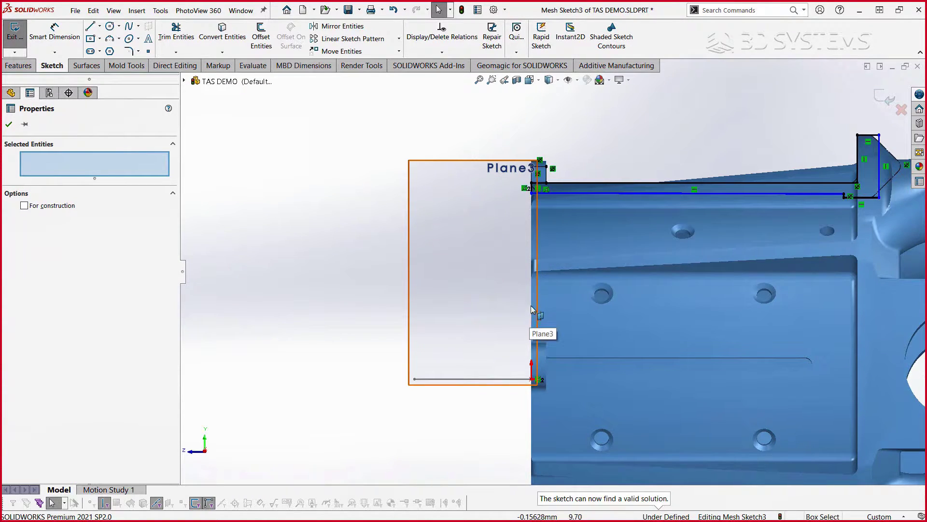
click(9, 124)
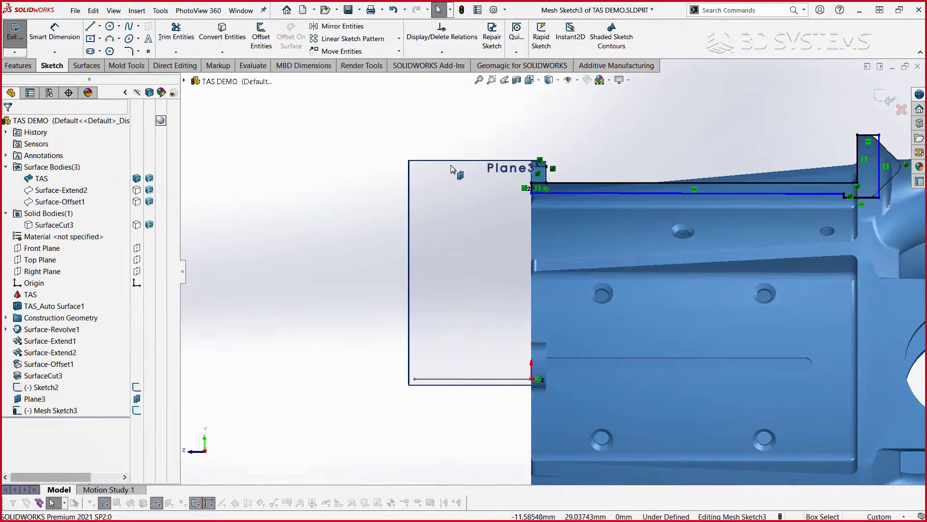
Sketch a horizontal line about 19.67 mm long from the origin, extending away from the cylinder, and select it
scroll(536, 189, down, 3)
scroll(536, 196, down, 6)
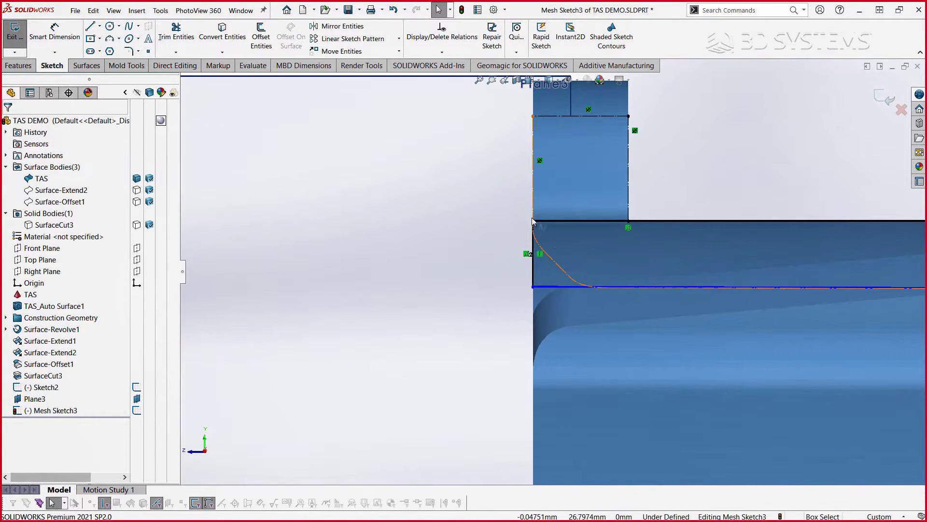
ctrl+middle_drag(720, 184, 705, 186)
scroll(708, 187, up, 6)
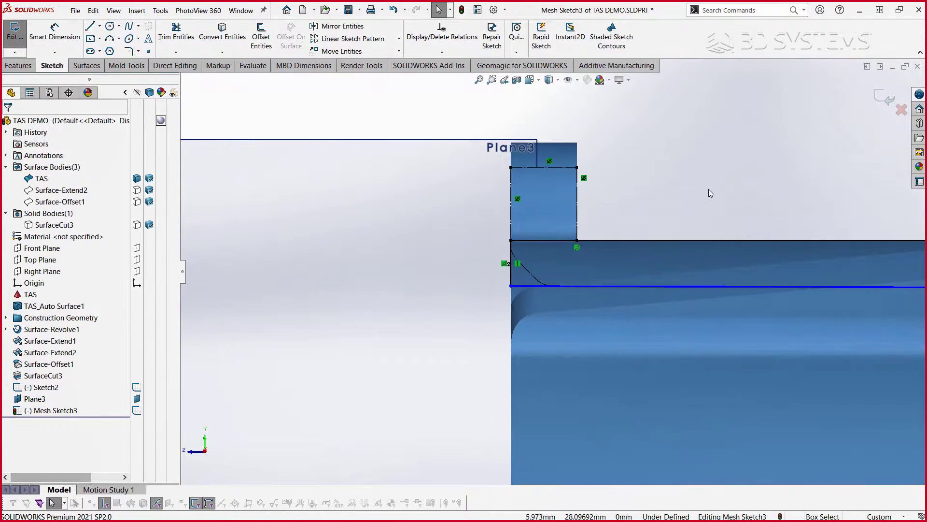
ctrl+middle_drag(804, 231, 439, 231)
mouse_move(616, 208)
ctrl+middle_down()
mouse_move(452, 221)
mouse_move(748, 203)
ctrl+middle_up()
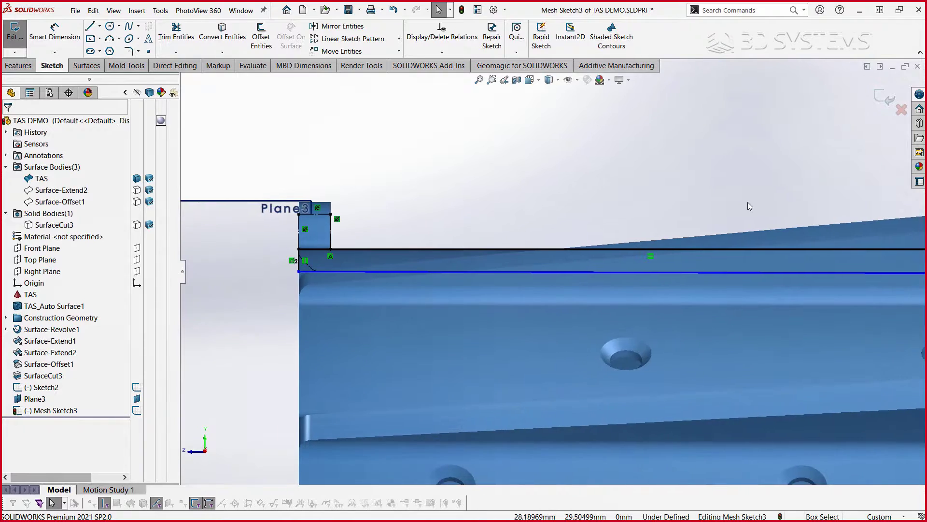
scroll(748, 203, up, 4)
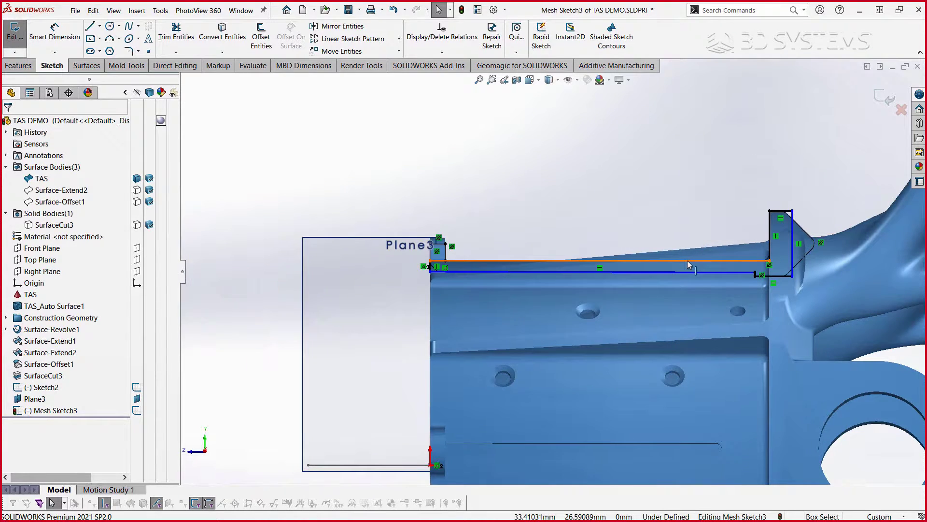
key(l)
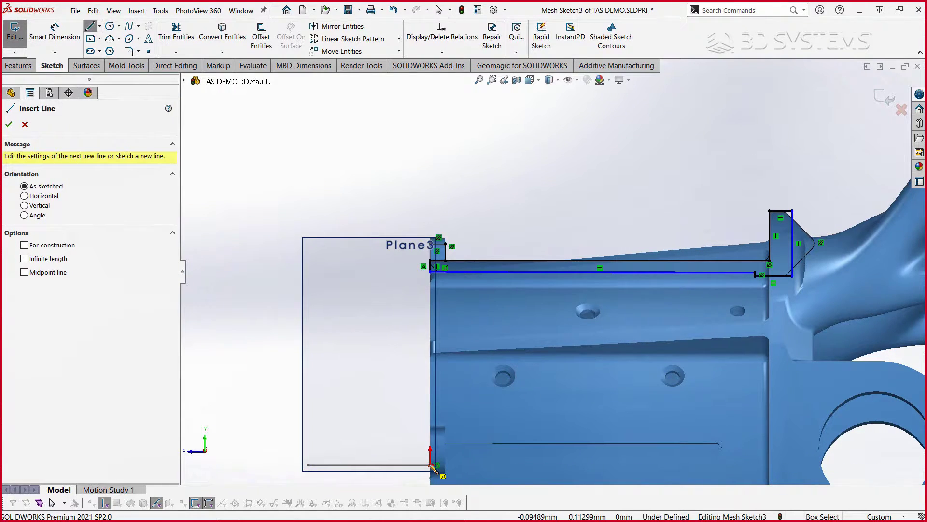
click(431, 465)
click(279, 465)
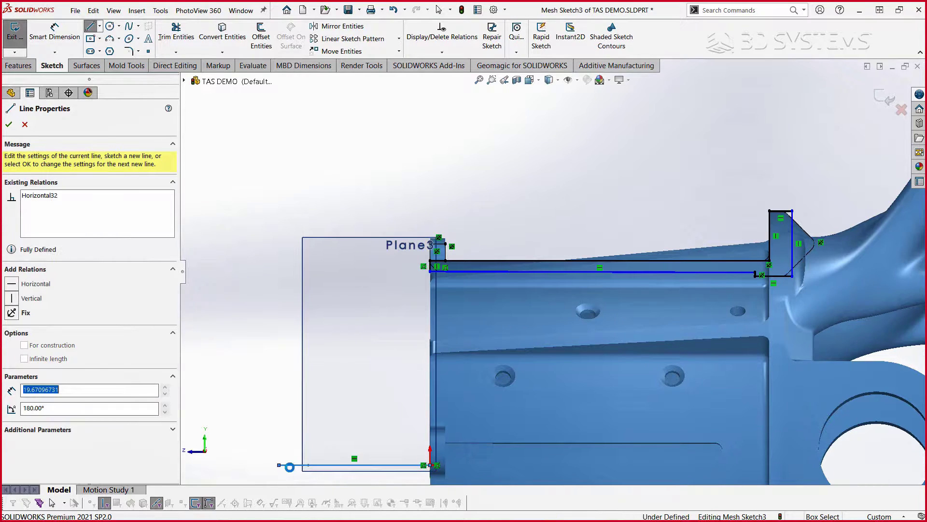
key(Escape)
click(293, 465)
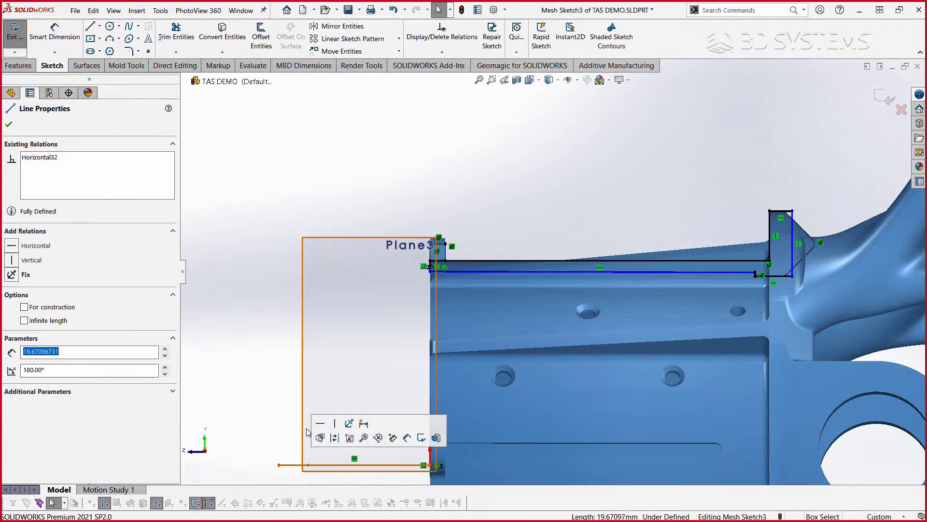
Convert the horizontal line to construction geometry and revolve the closed profile 360° about it as a separate solid body
click(338, 437)
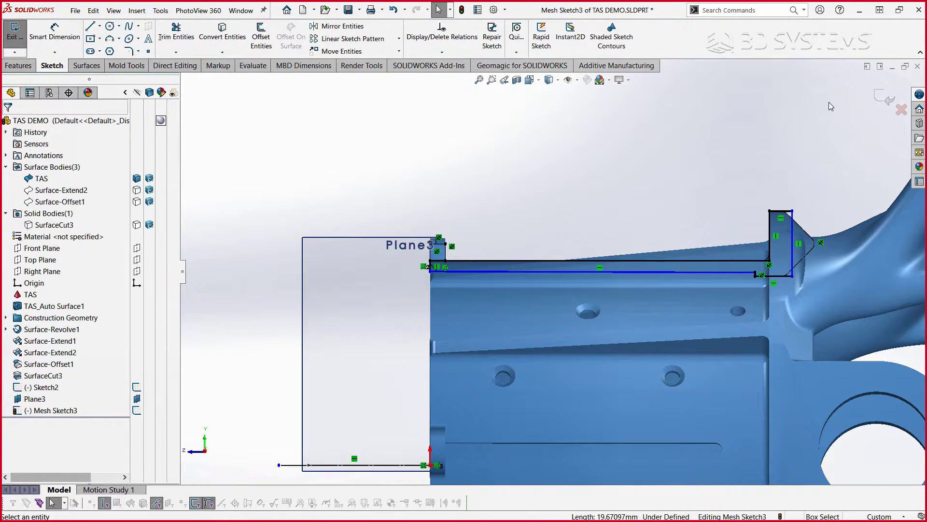
key(ctrl+7)
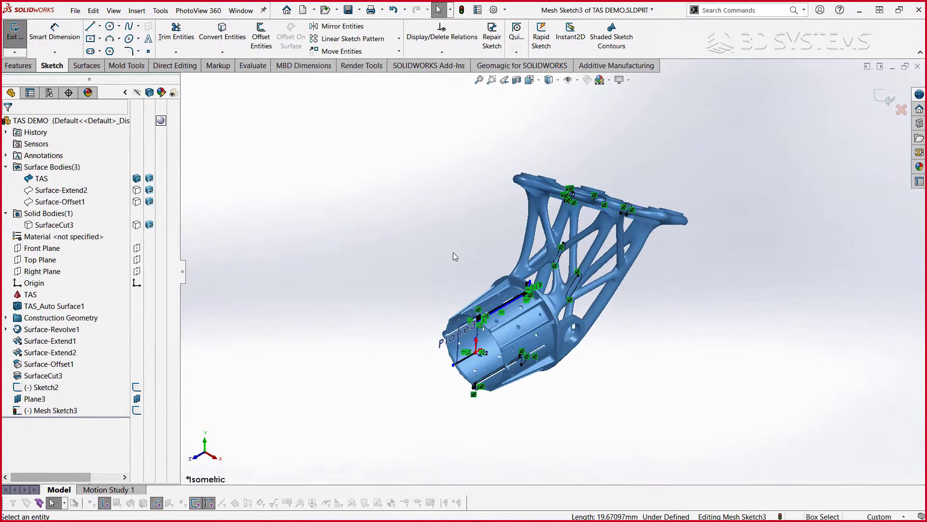
click(19, 66)
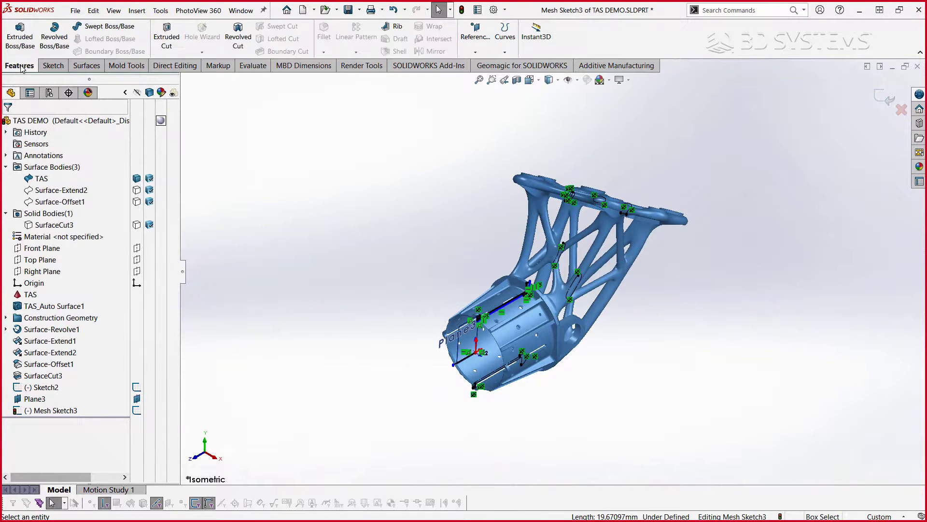
click(54, 37)
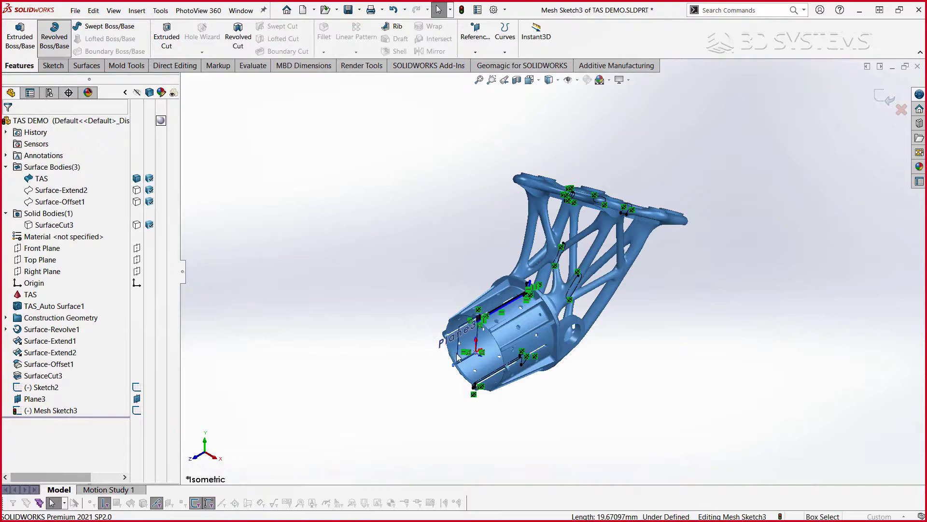
scroll(458, 358, down, 4)
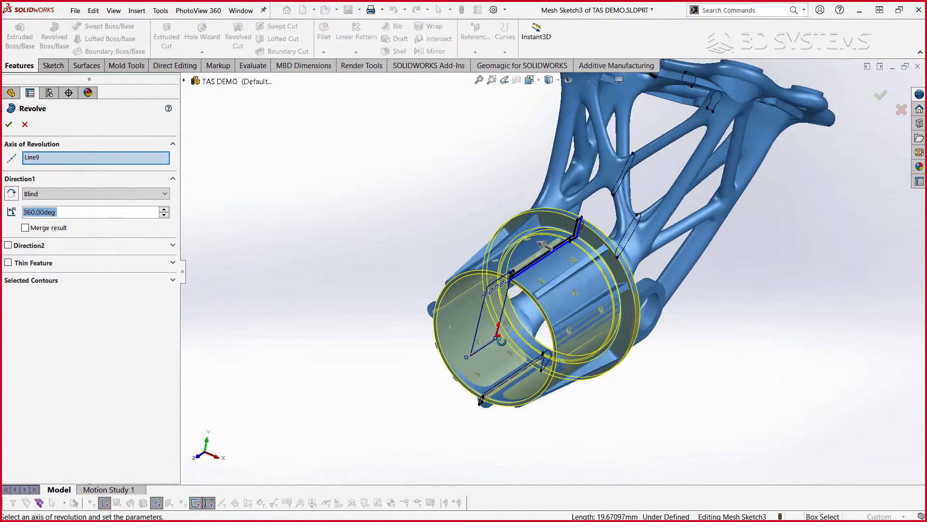
mouse_move(543, 245)
middle_down()
mouse_move(550, 232)
mouse_move(531, 241)
mouse_move(545, 251)
mouse_move(556, 244)
middle_up()
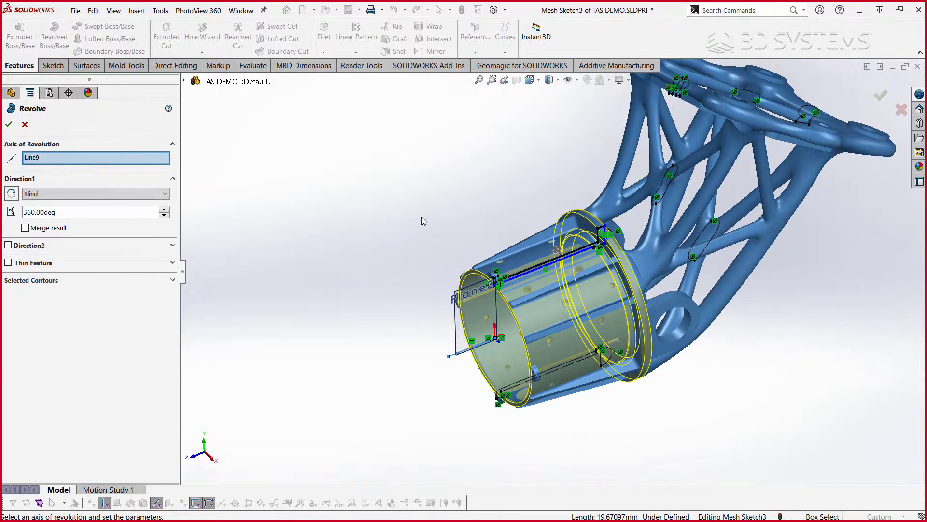
middle_drag(423, 221, 393, 204)
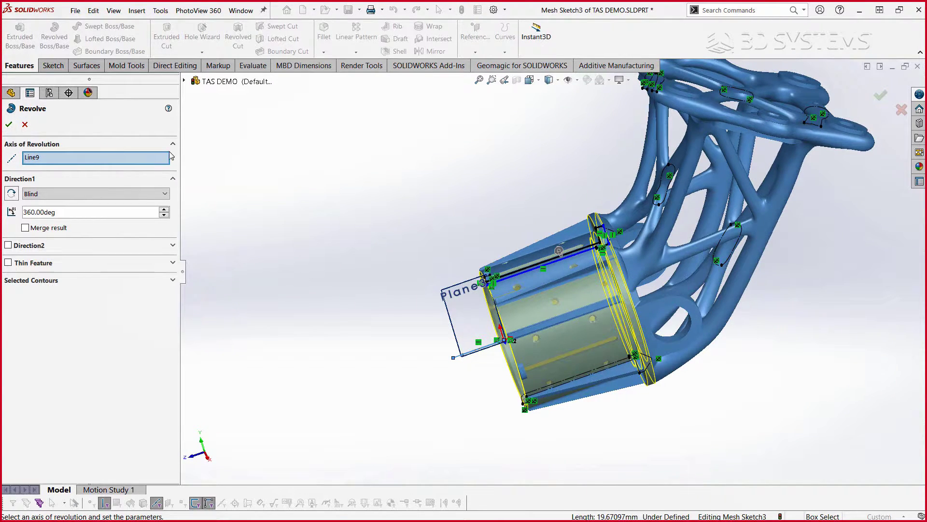
middle_drag(170, 156, 300, 162)
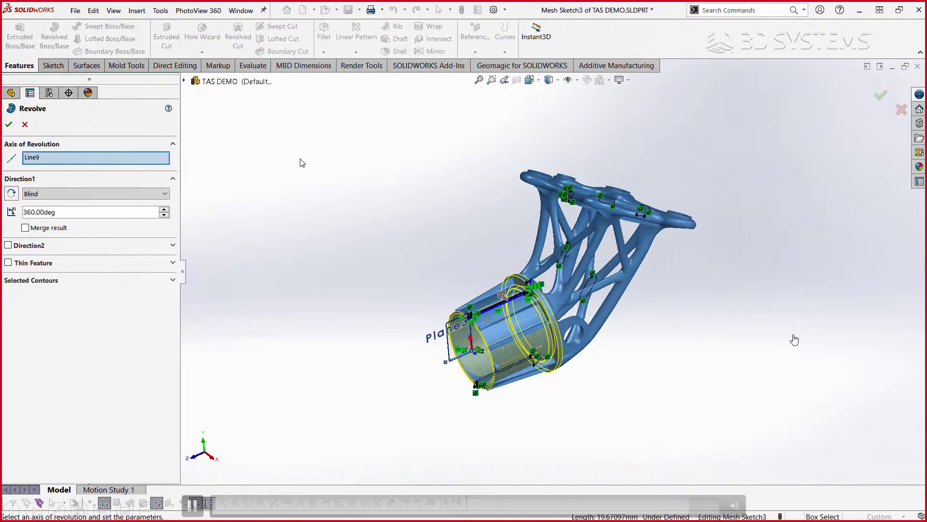
key(ctrl+7)
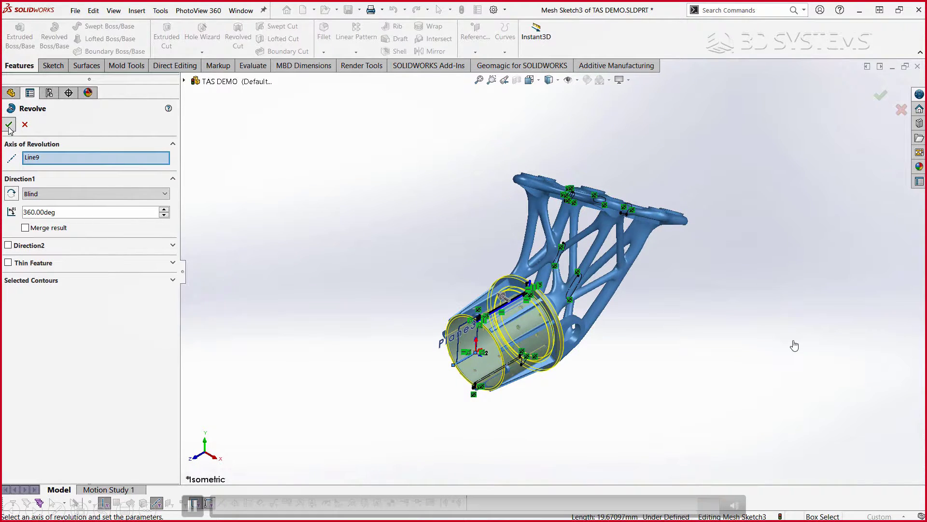
click(9, 126)
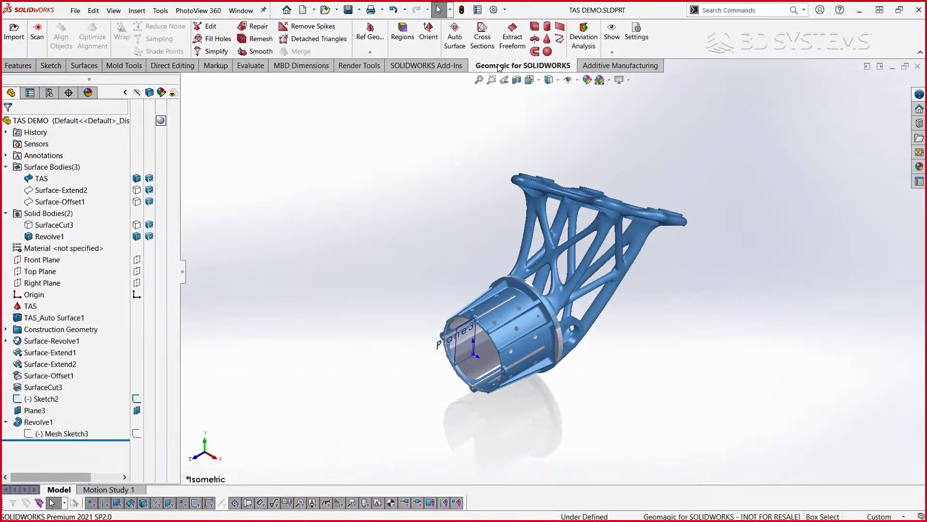
Start a Geomagic cross section of the TAS mesh based on the revolved cylinder's end face, offset 1 mm into the cylinder
click(478, 41)
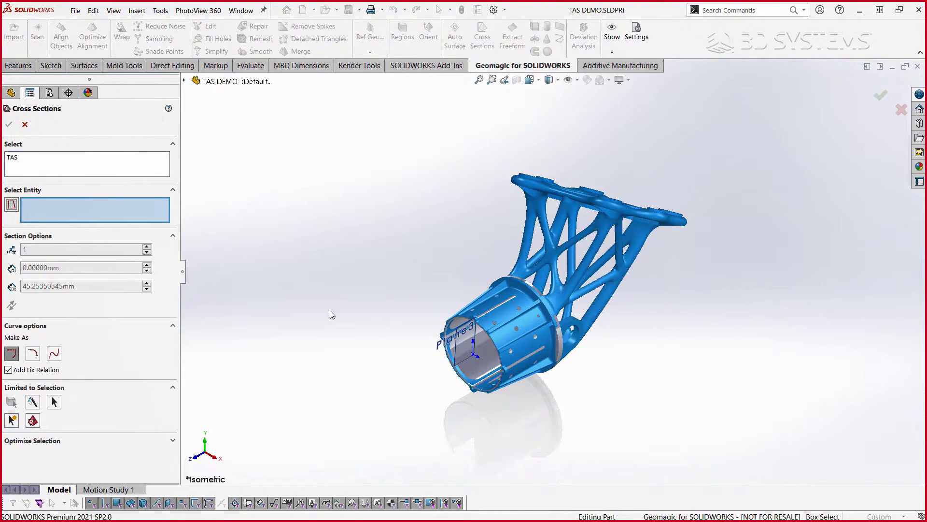
scroll(514, 384, down, 8)
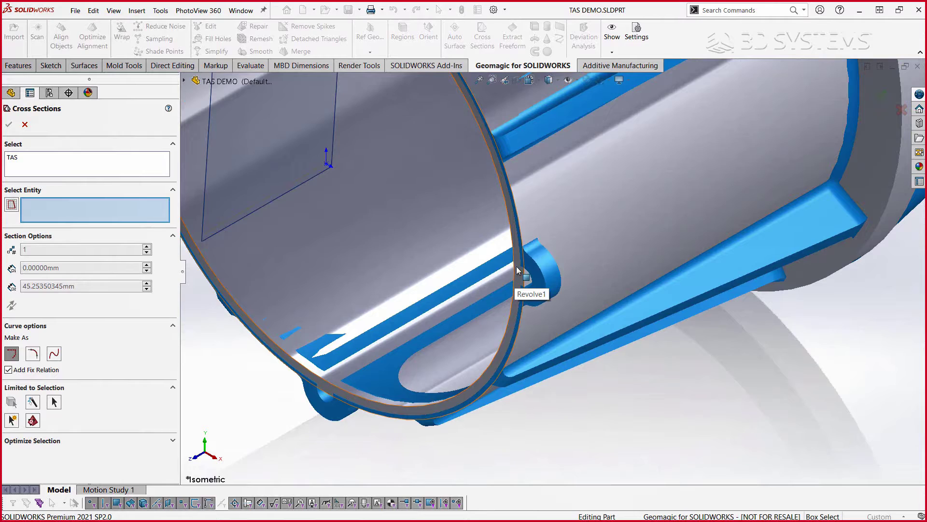
click(518, 270)
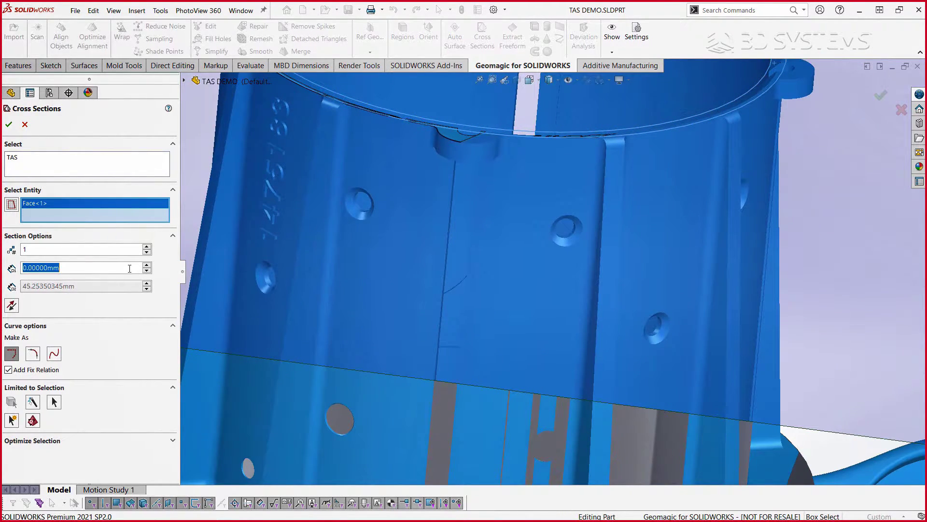
click(88, 308)
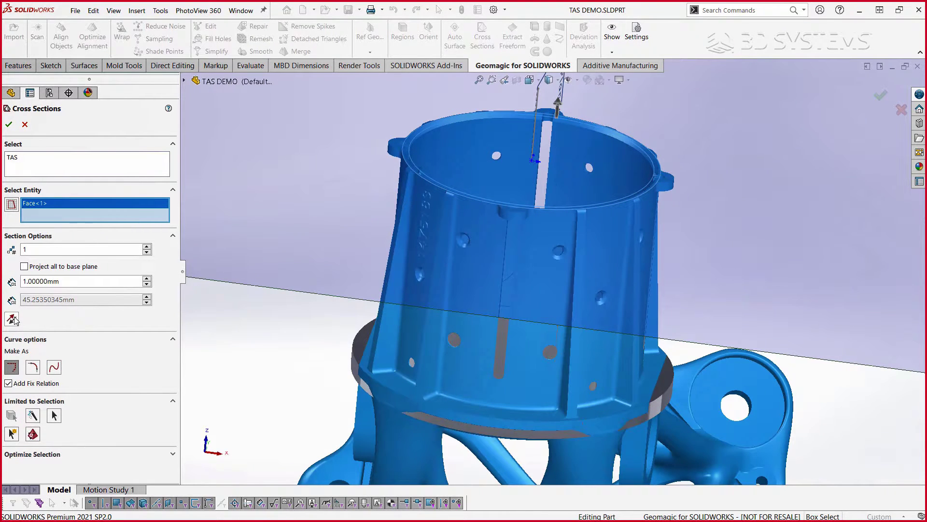
click(13, 318)
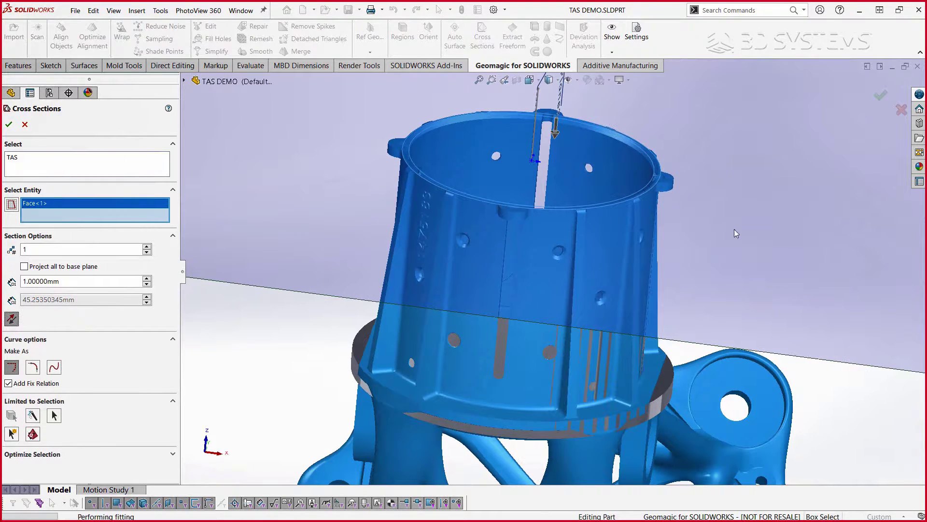
Limit the section to the curved outer wall of the small lug below the rim and create it projected onto the base plane
middle_drag(620, 195, 594, 130)
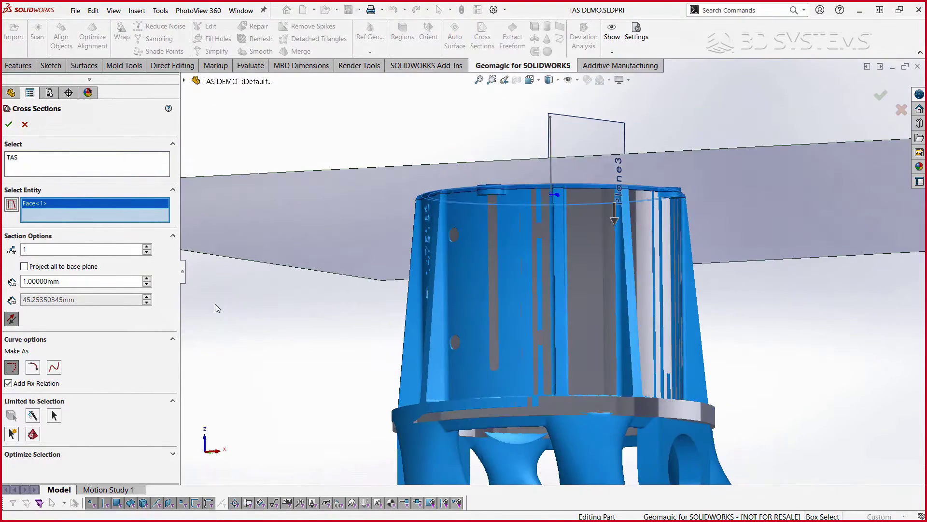
click(50, 417)
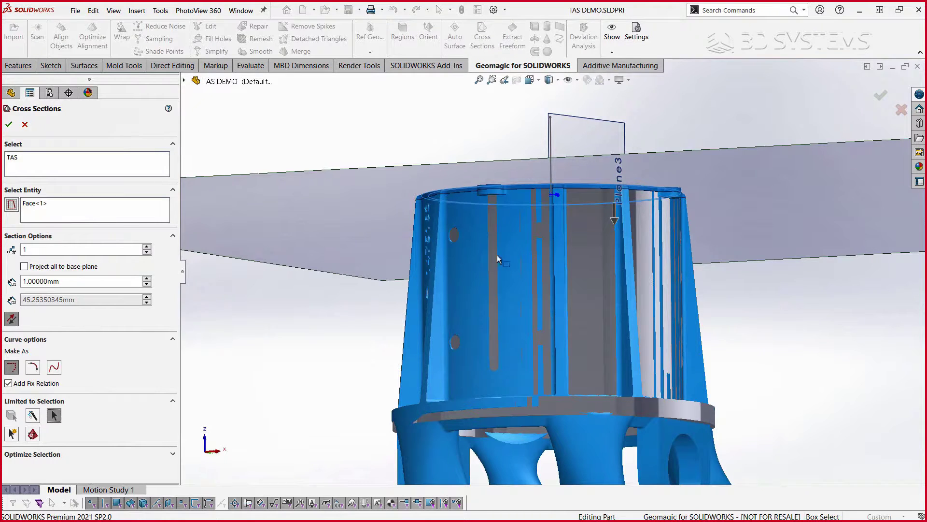
mouse_move(499, 256)
middle_down()
mouse_move(528, 263)
mouse_move(500, 273)
middle_up()
scroll(448, 148, down, 3)
scroll(533, 234, down, 3)
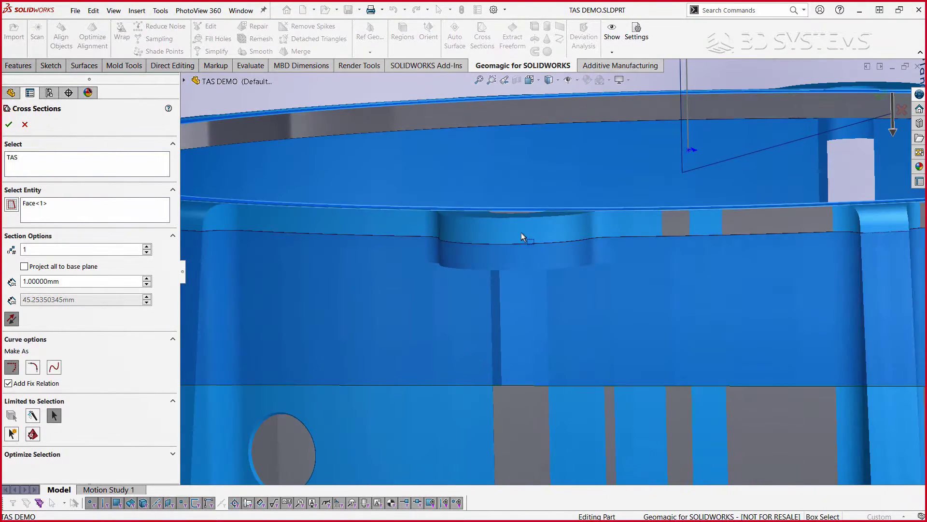
drag(445, 232, 507, 249)
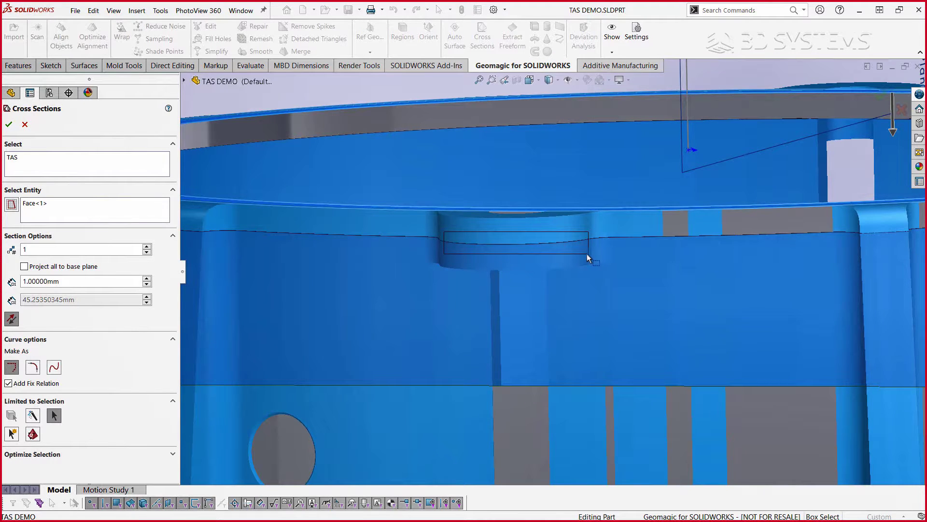
drag(587, 254, 585, 254)
scroll(544, 252, up, 2)
middle_drag(545, 252, 507, 372)
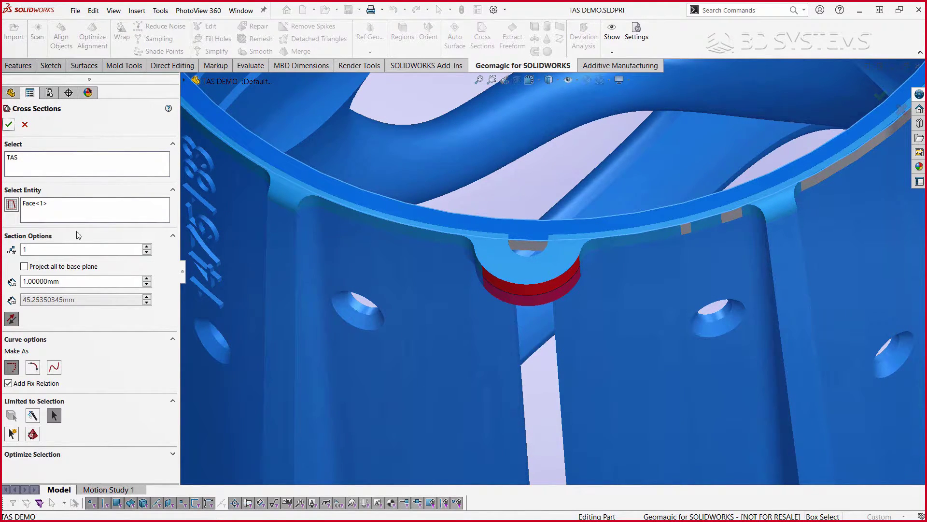
click(24, 267)
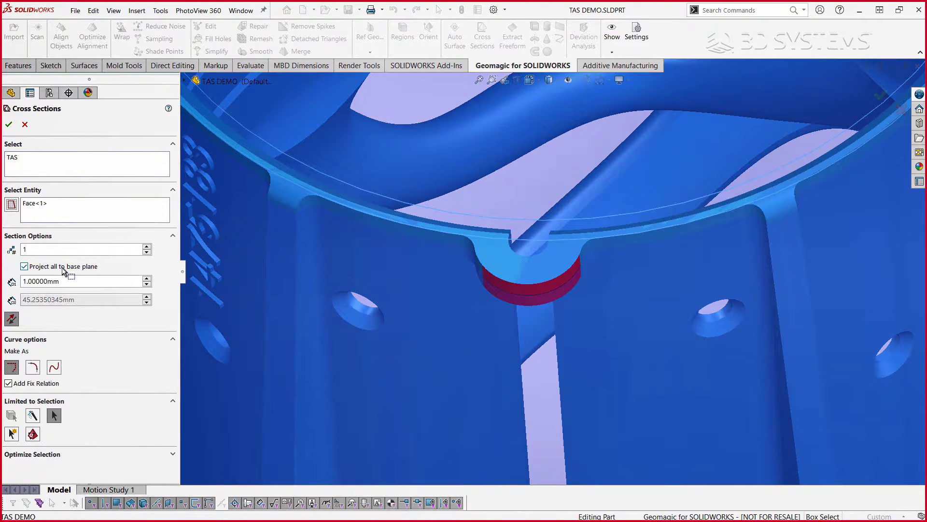
click(9, 126)
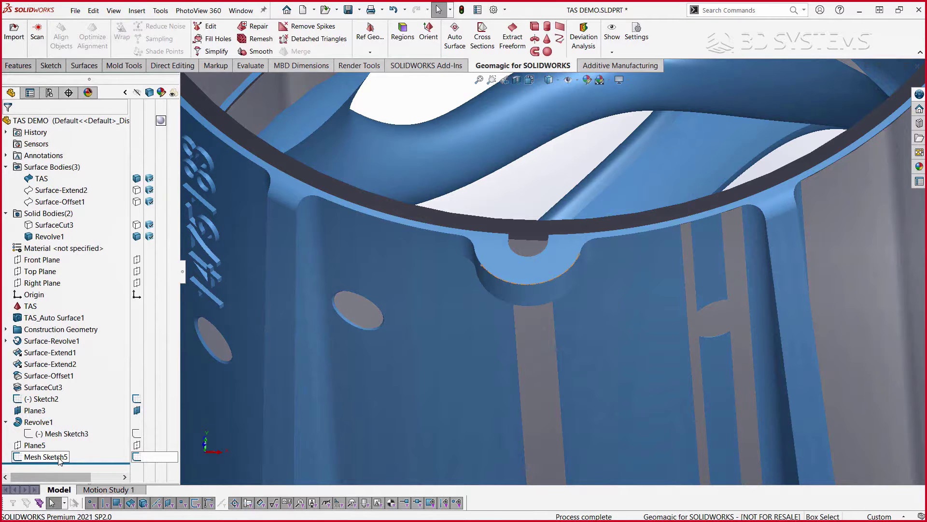
Edit the new lug section sketch and draw a perimeter circle of about 2.96 mm radius through the arc's two endpoints and its curve
click(60, 458)
click(70, 427)
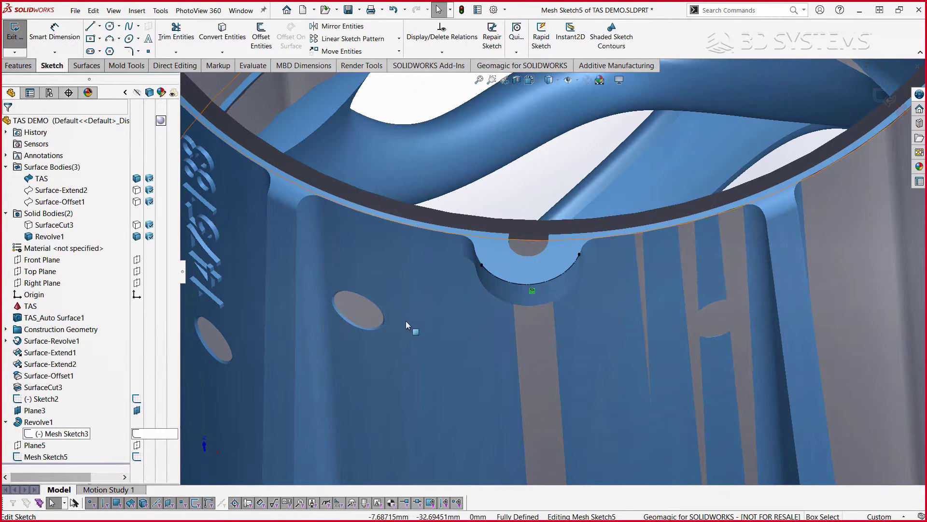
key(ctrl+1)
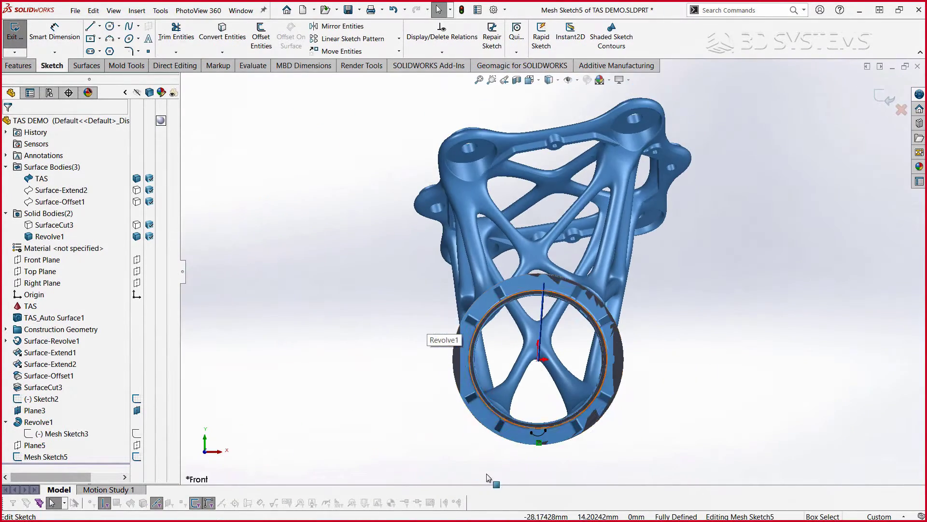
scroll(542, 400, down, 10)
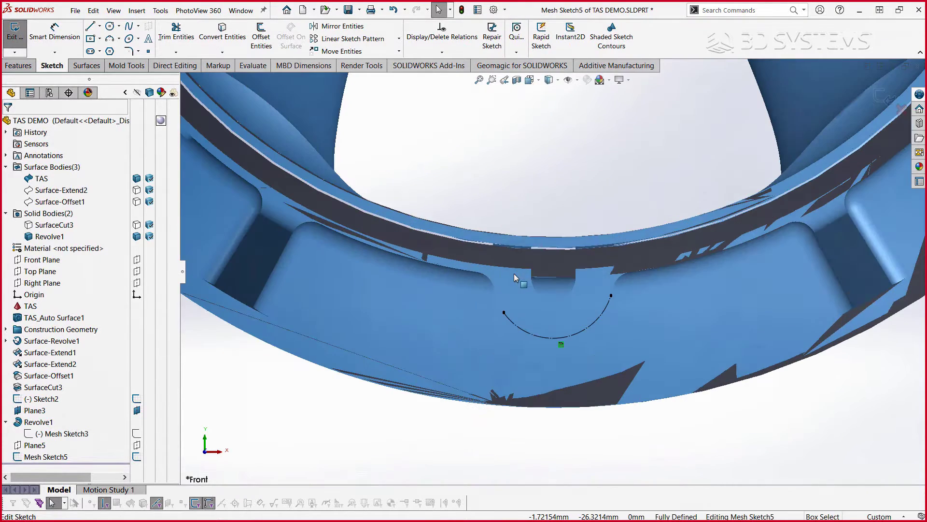
click(119, 25)
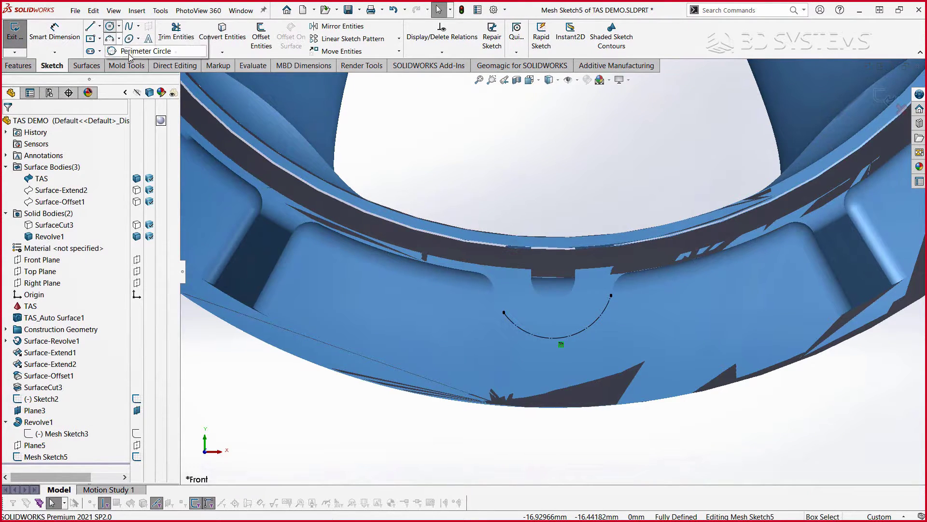
click(129, 52)
click(504, 313)
click(611, 295)
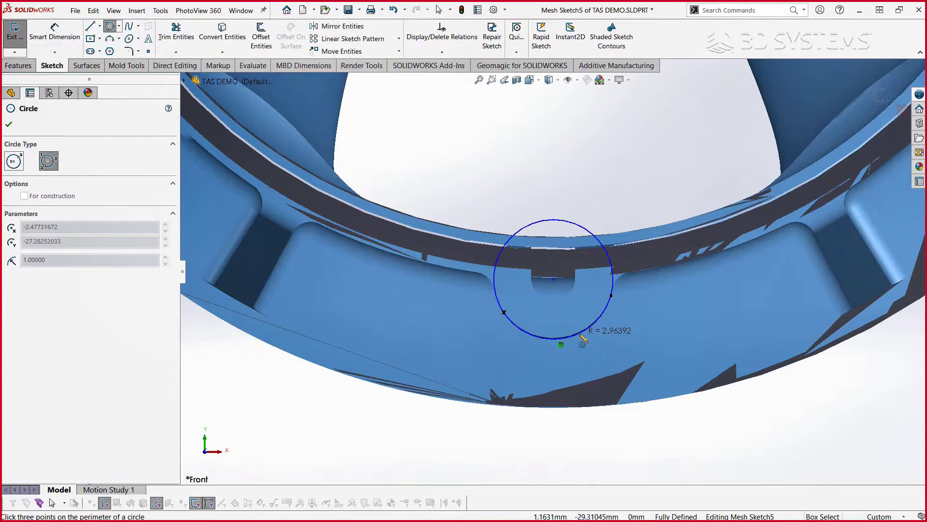
click(584, 332)
key(Escape)
scroll(594, 277, down, 2)
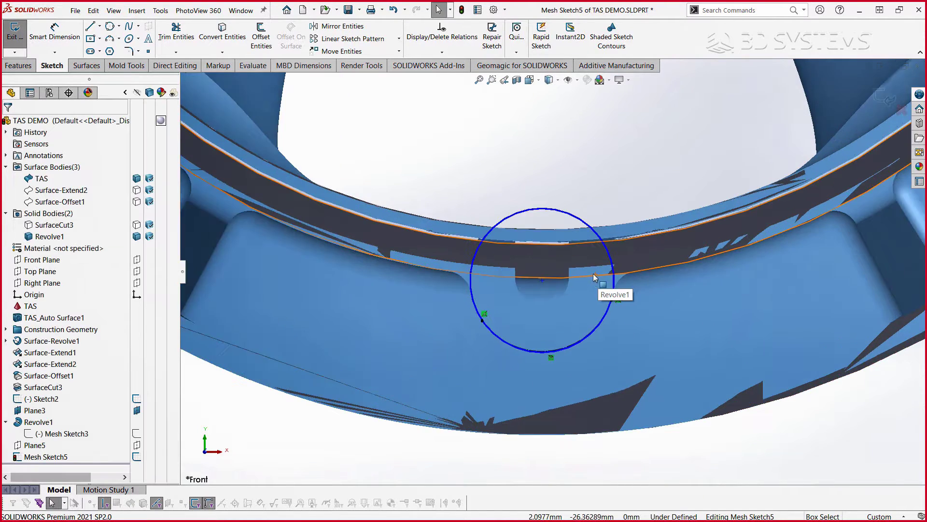
Convert the revolved cylinder's outer rim edge into the sketch and trim it with the circle to a closed lug profile
scroll(594, 277, down, 2)
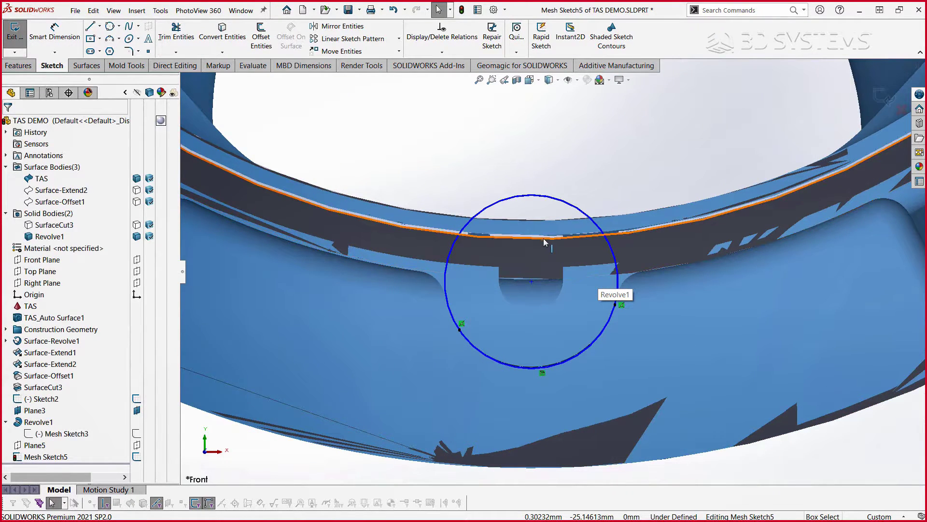
click(526, 278)
click(231, 42)
key(t)
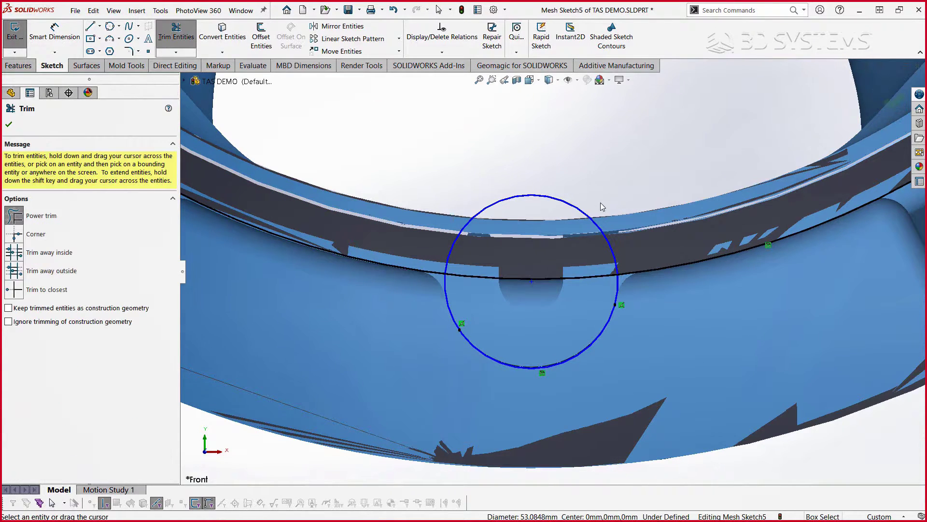
drag(601, 202, 671, 279)
click(895, 103)
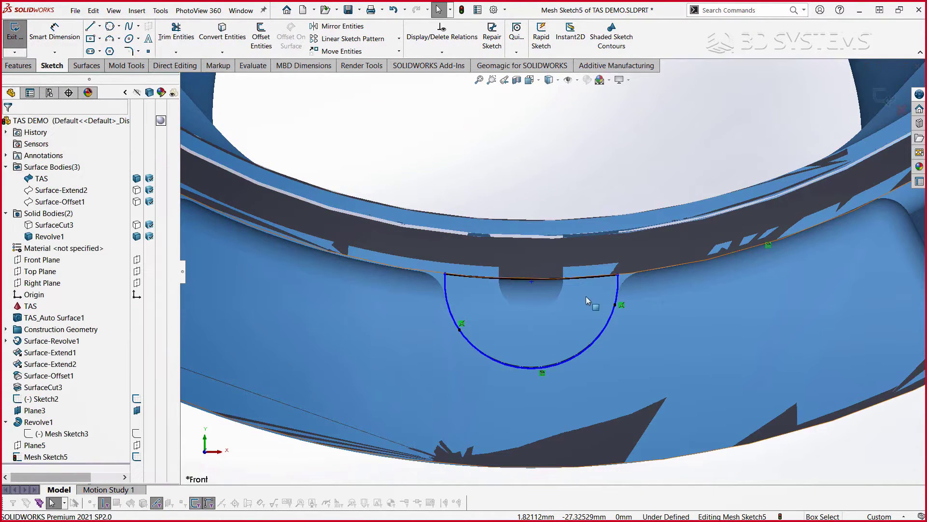
Extrude the closed lug profile 2 mm in the reversed direction, along the lug's wall, merged with the revolved cylinder
middle_drag(587, 299, 579, 240)
ctrl+middle_drag(709, 233, 768, 500)
mouse_move(478, 169)
ctrl+middle_down()
mouse_move(536, 327)
mouse_move(578, 226)
ctrl+middle_up()
key(s)
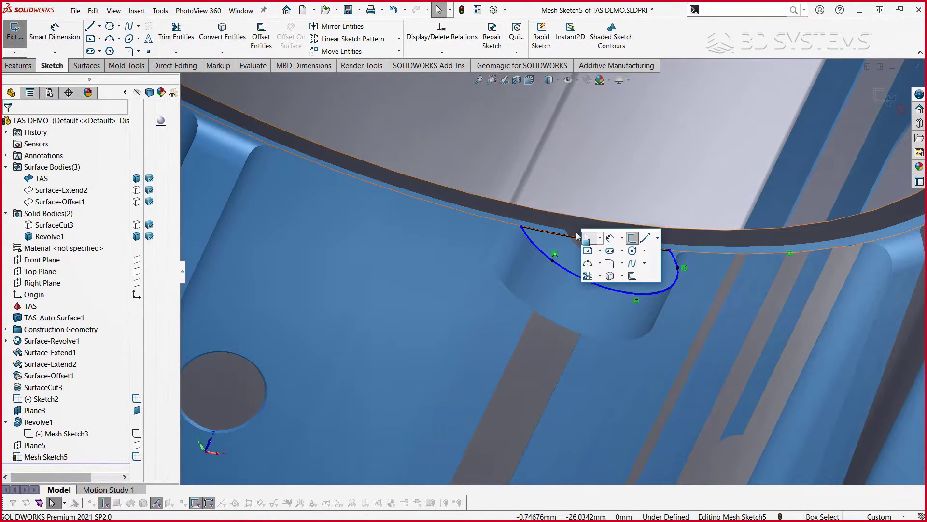
click(19, 66)
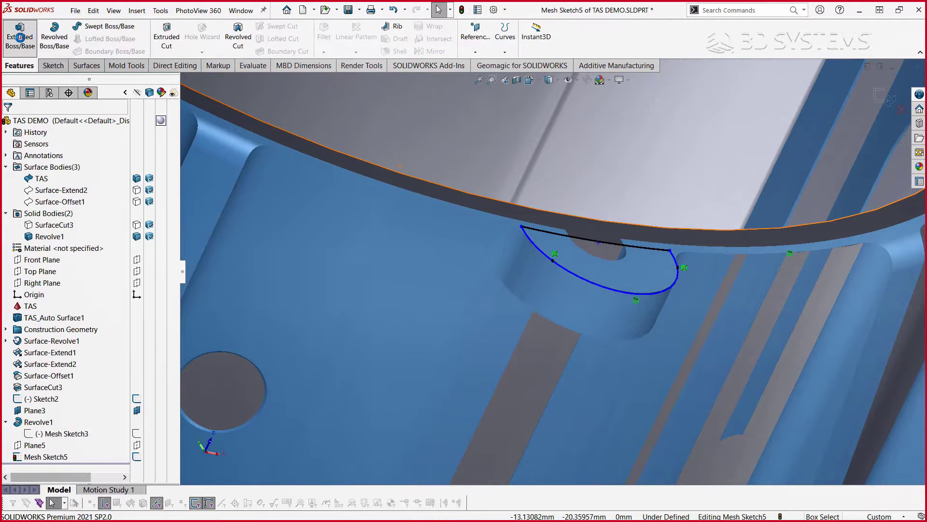
click(20, 36)
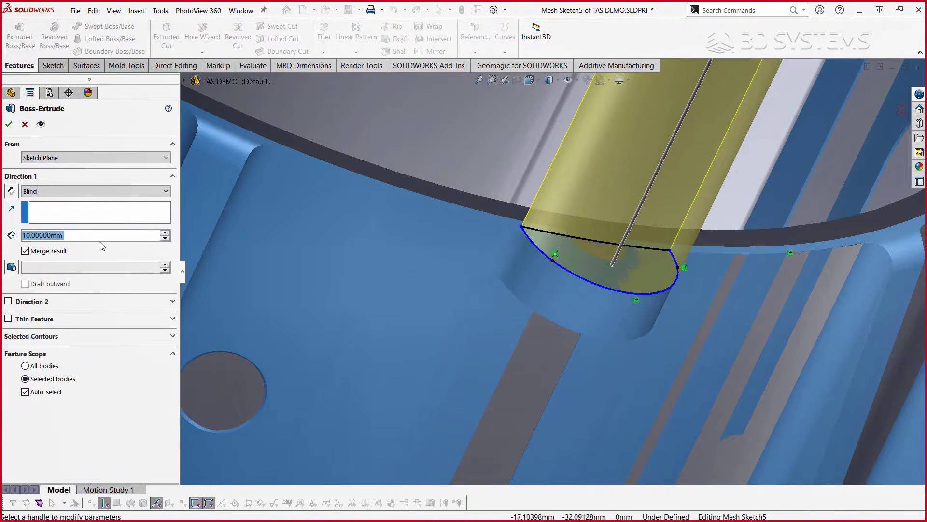
click(65, 235)
drag(66, 235, 22, 237)
text(2)
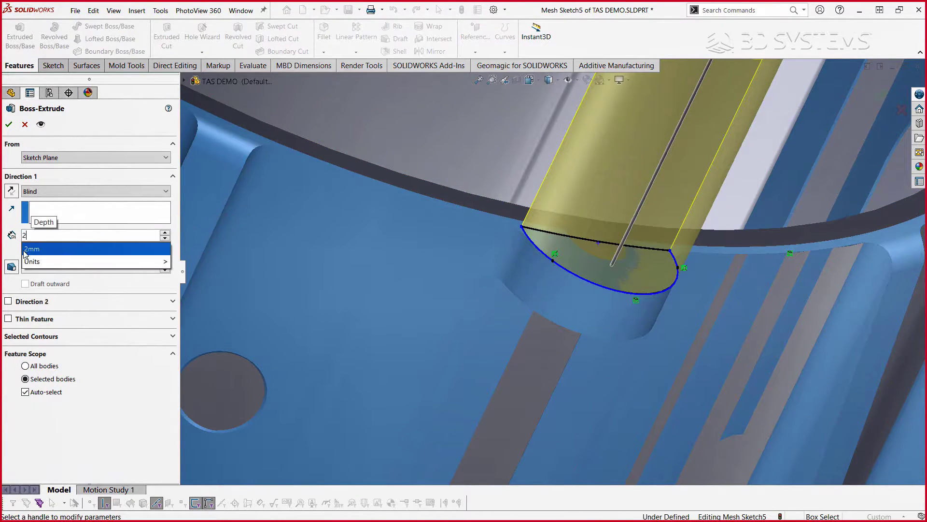
key(Return)
click(16, 193)
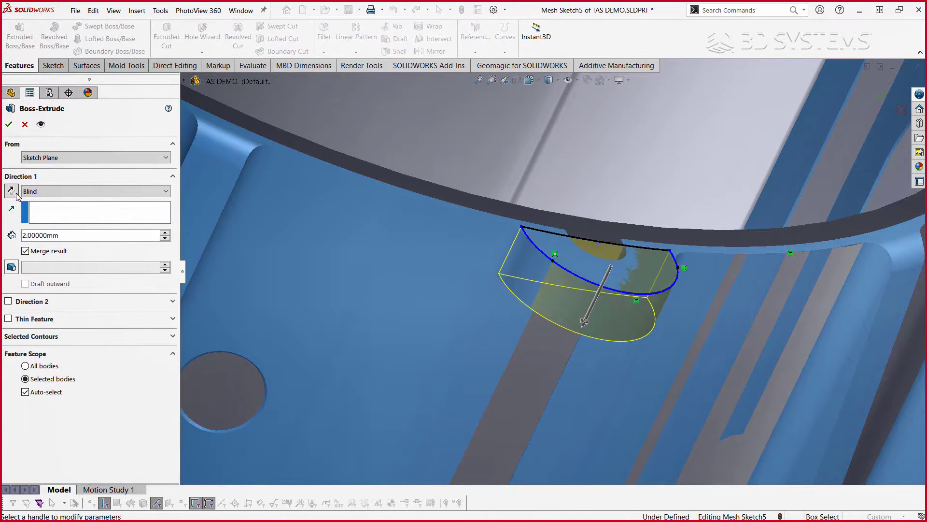
click(11, 127)
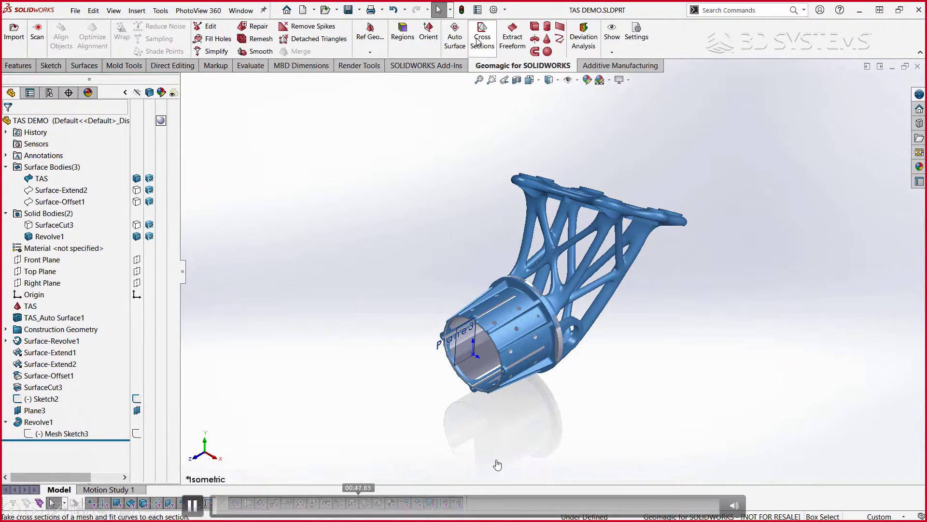
click(478, 38)
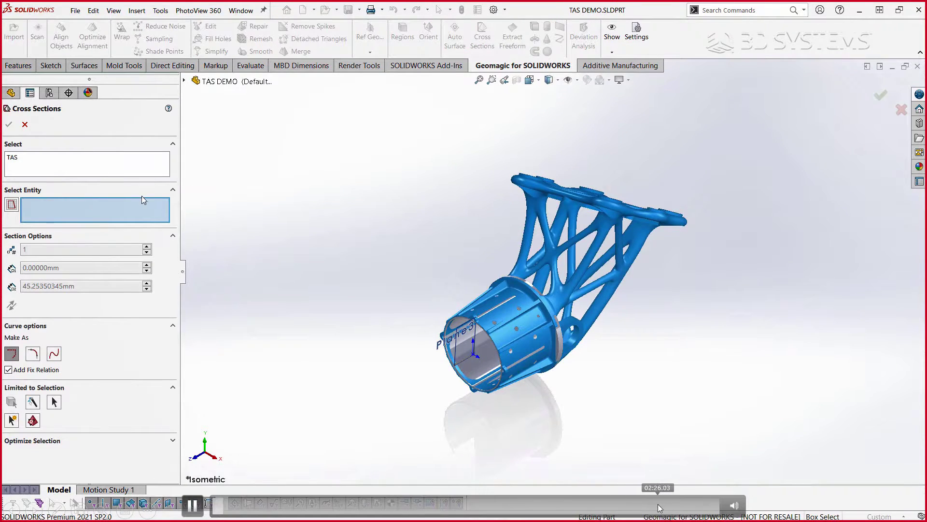
click(659, 505)
click(672, 494)
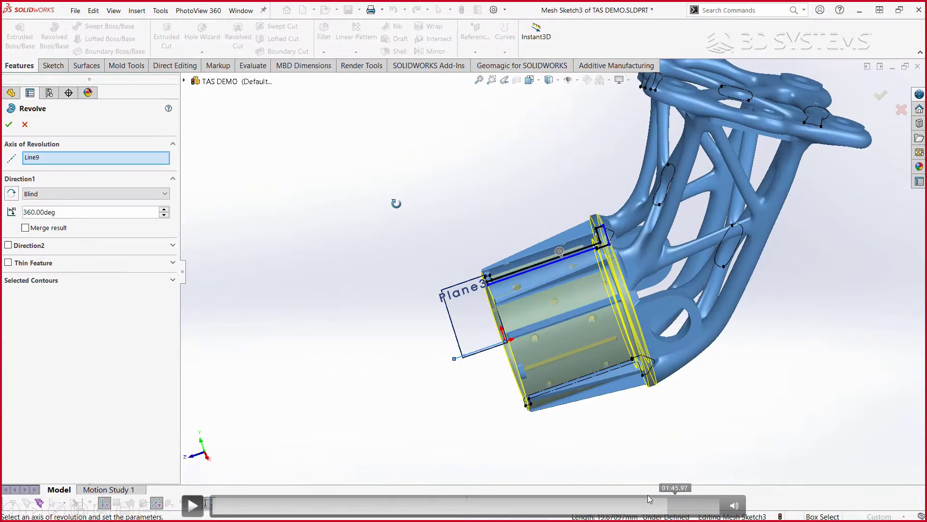
click(662, 504)
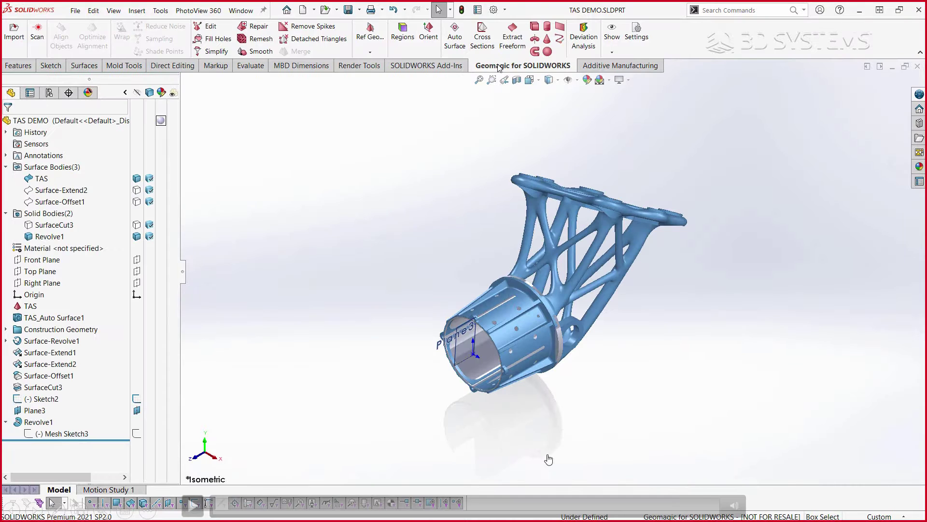
click(191, 504)
click(630, 506)
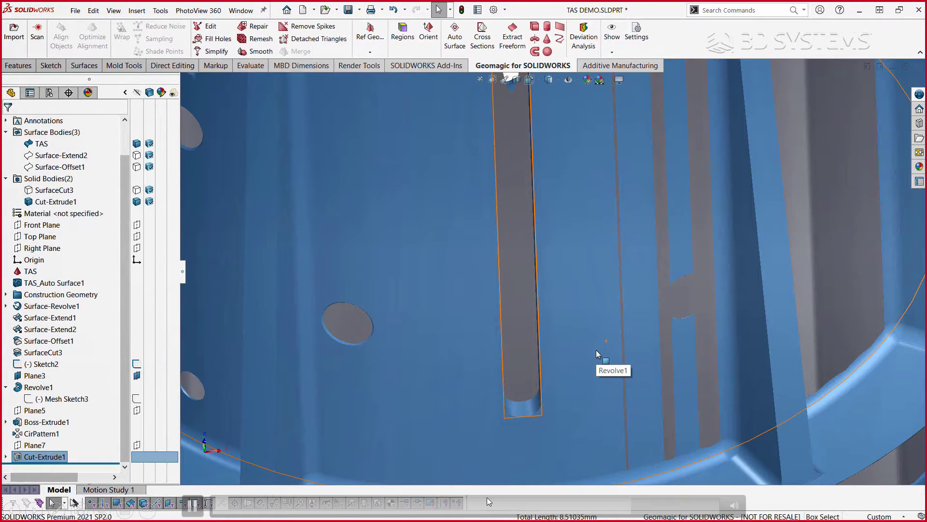
click(485, 504)
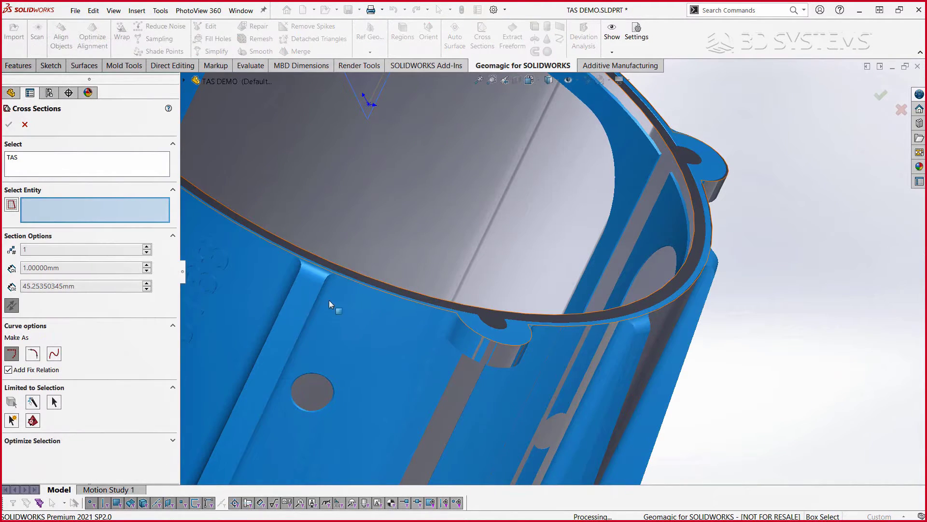
click(440, 503)
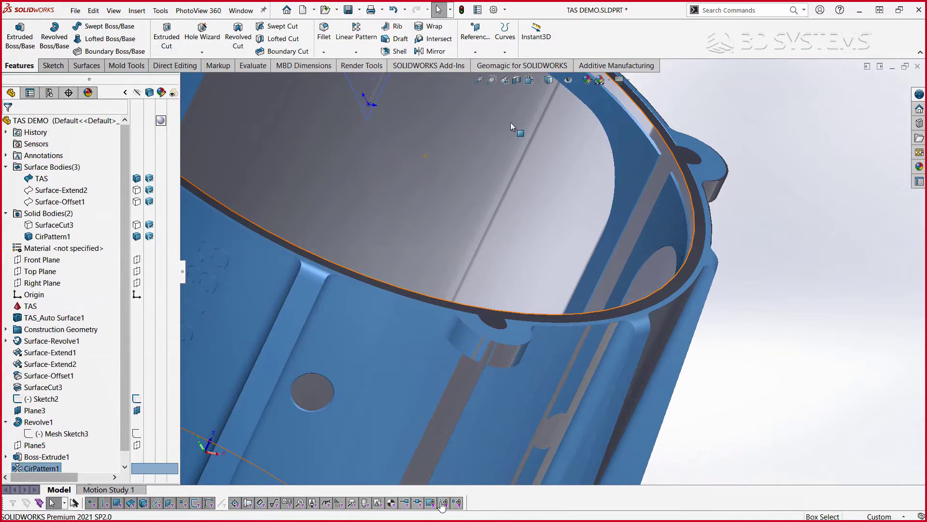
Start a Geomagic cross section of the TAS mesh based on the cylinder's end face, offset 1 mm and projected to the base plane
click(524, 65)
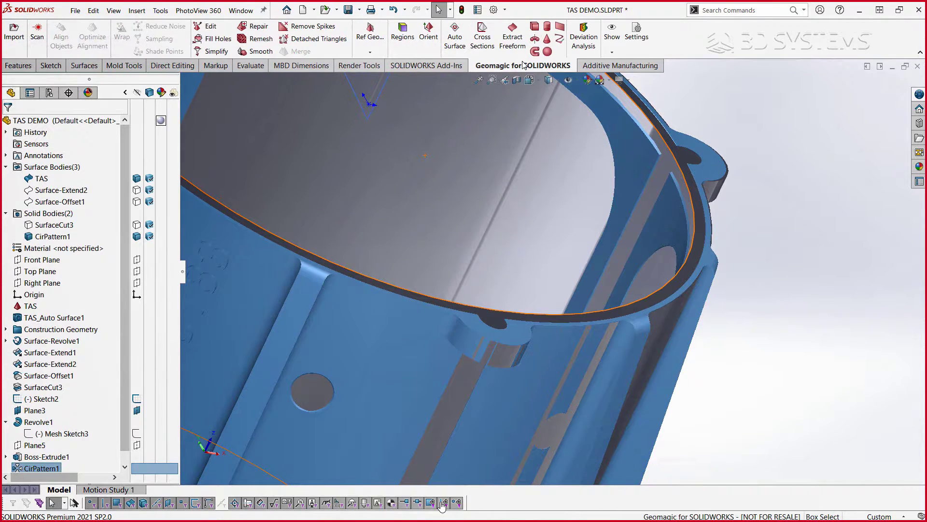
click(482, 38)
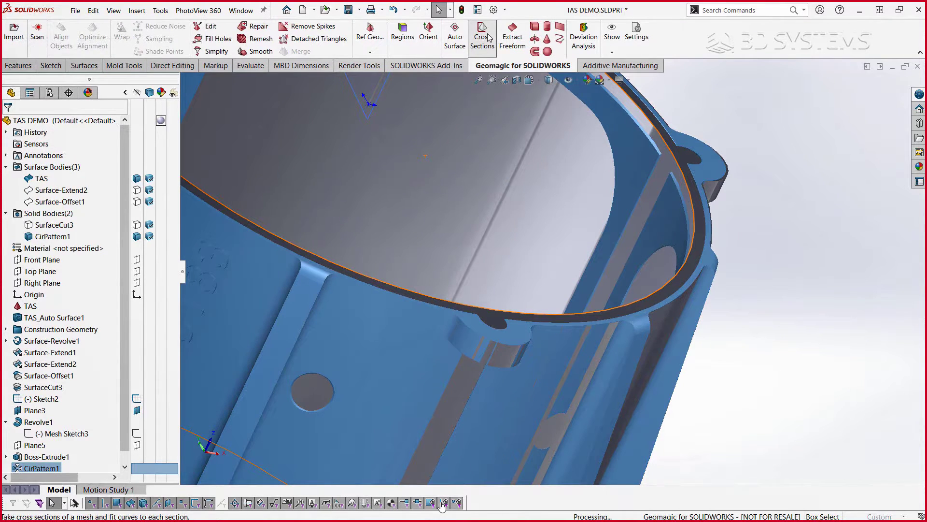
click(493, 323)
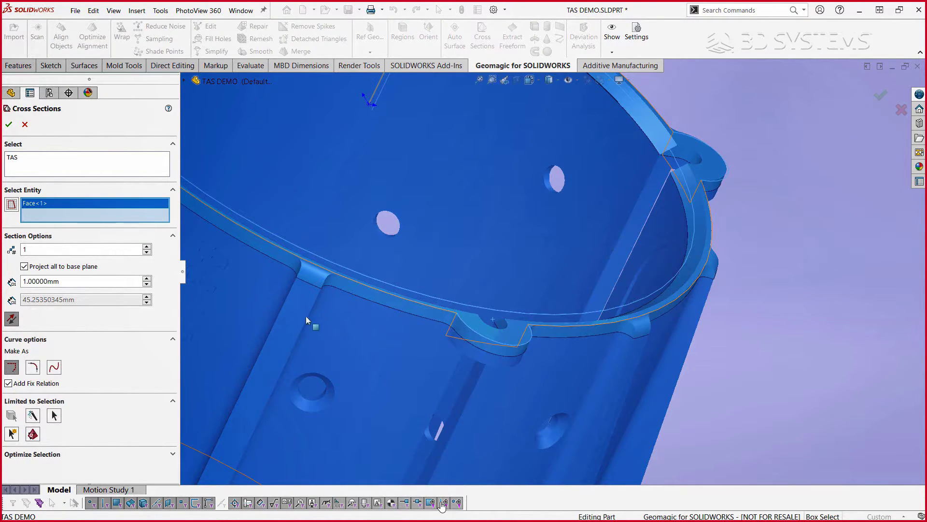
Limit the section to the walls of the narrow slot in the lug and create it as closed line-and-arc curves
click(33, 416)
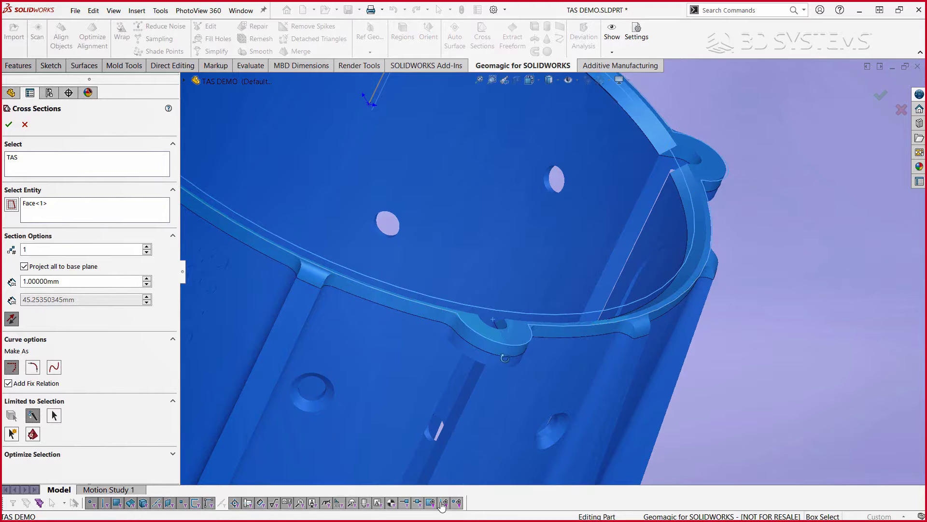
scroll(507, 319, down, 5)
scroll(507, 317, down, 2)
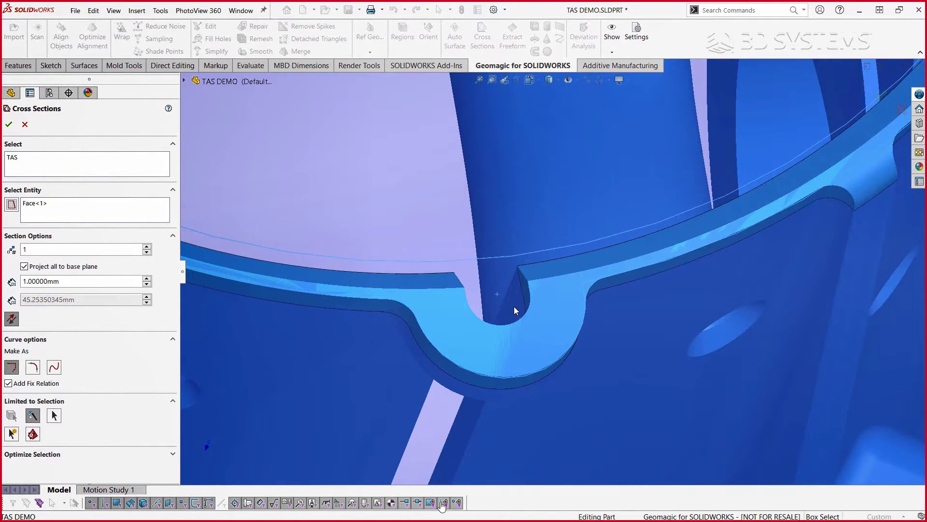
mouse_move(513, 306)
middle_down()
mouse_move(517, 335)
mouse_move(513, 302)
mouse_move(506, 326)
mouse_move(506, 296)
middle_up()
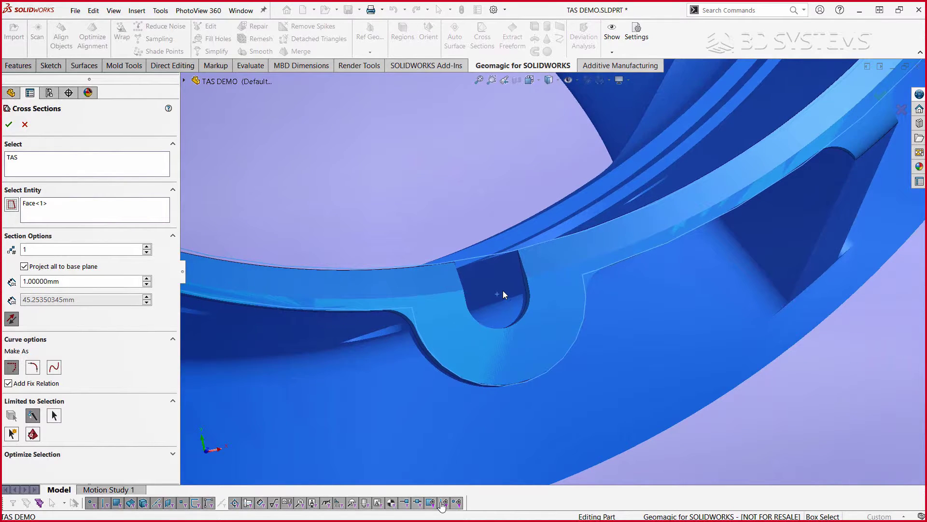
click(503, 291)
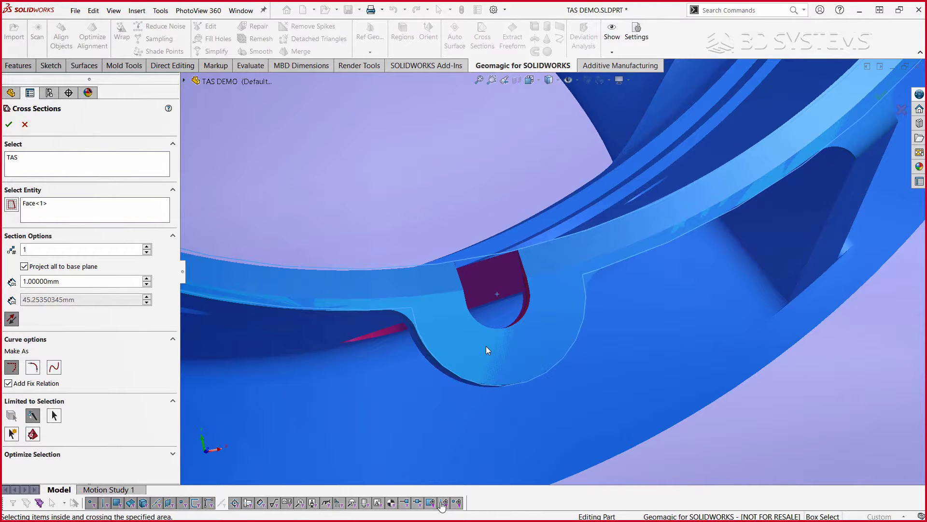
mouse_move(486, 346)
middle_down()
mouse_move(461, 348)
mouse_move(472, 348)
middle_up()
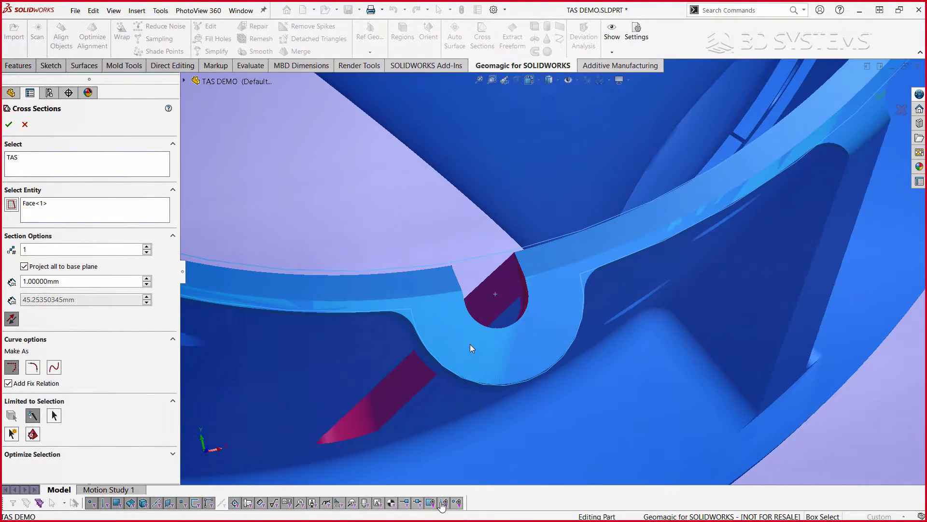
click(36, 371)
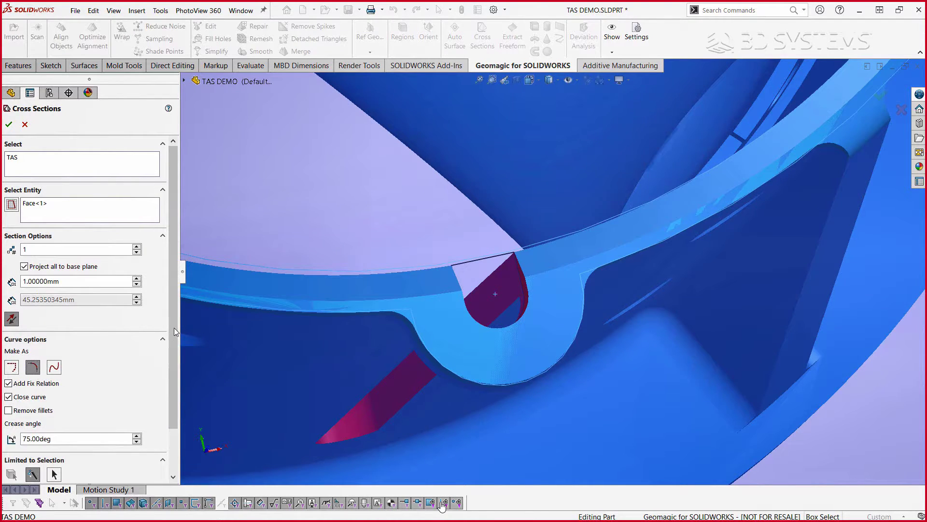
drag(175, 331, 178, 379)
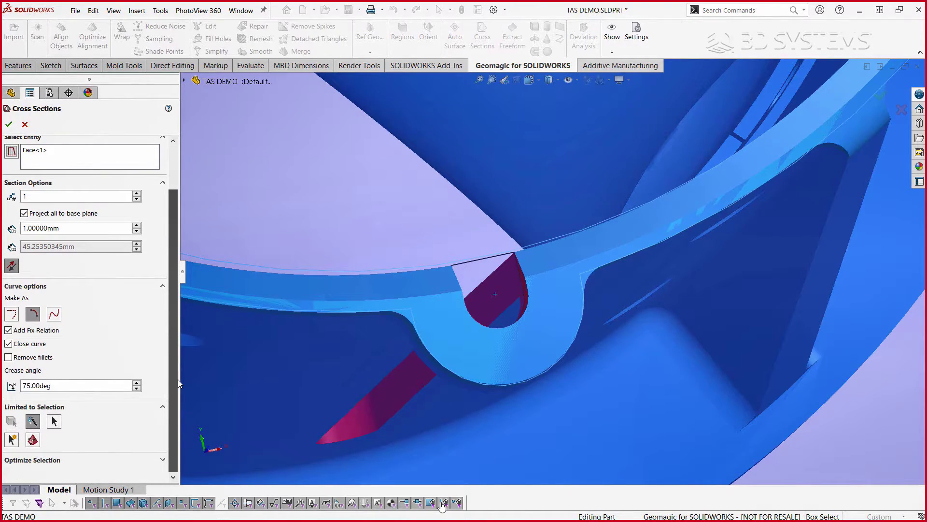
click(9, 125)
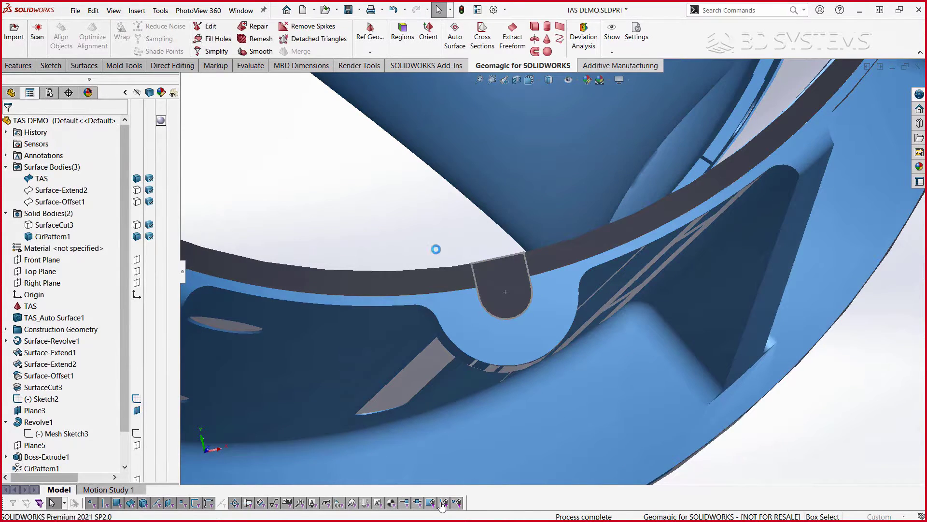
Cut-extrude the closed slot contour 37 mm deep along the cylinder wall to the end of the mesh slot
click(475, 278)
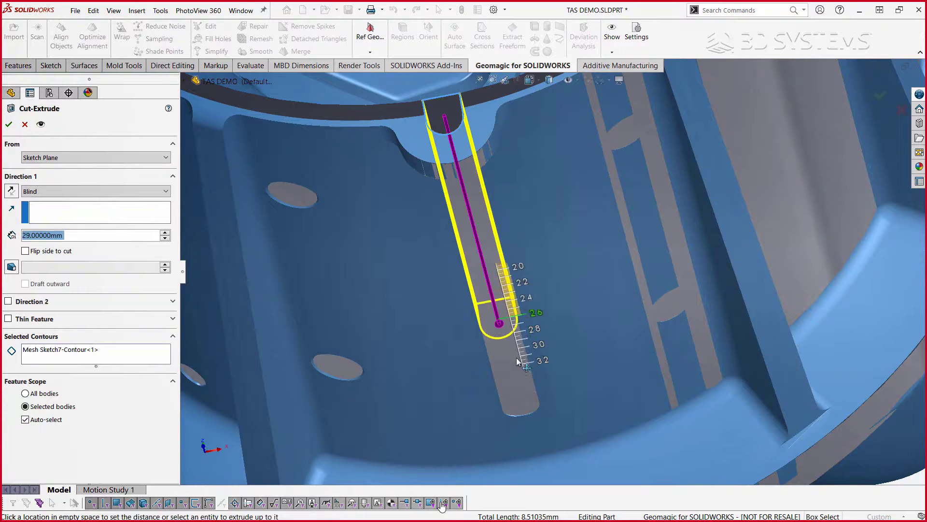
click(531, 397)
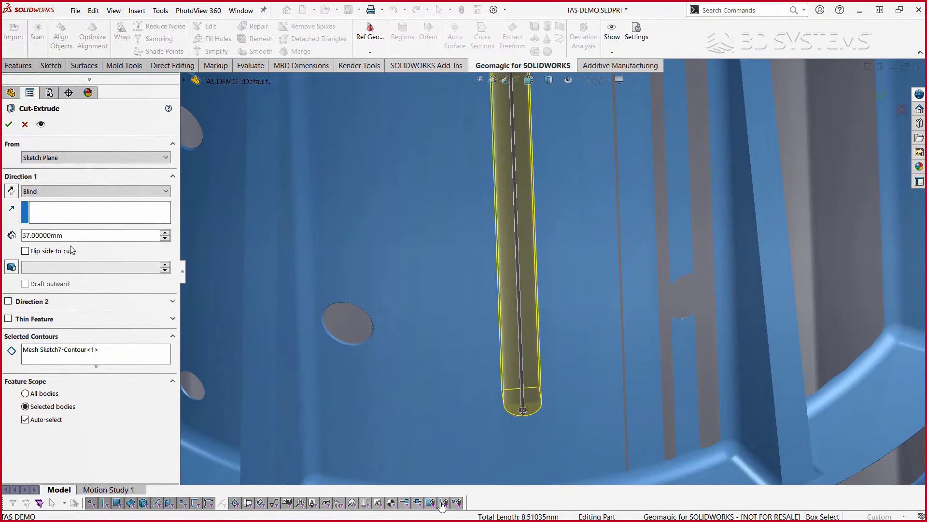
click(42, 235)
key(Return)
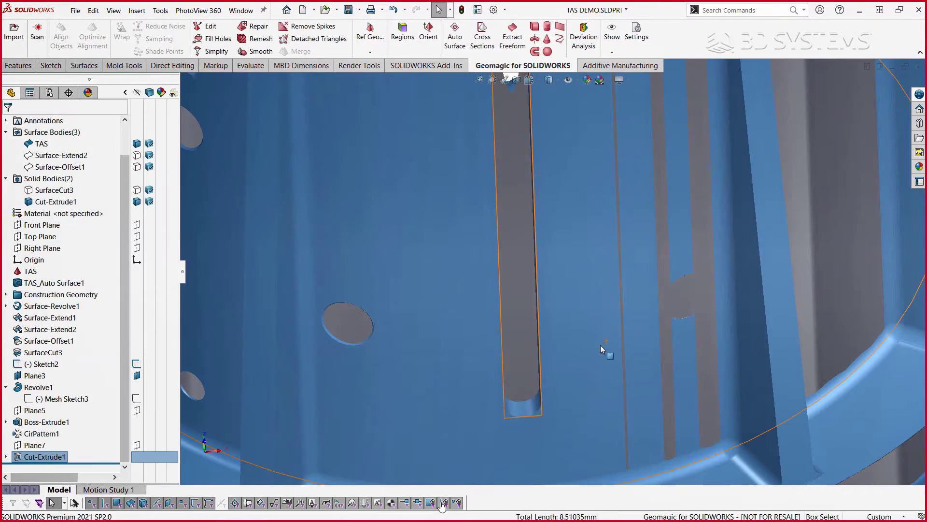
Round the closed end of the slot with a full round fillet between its two side walls and the end face
click(596, 349)
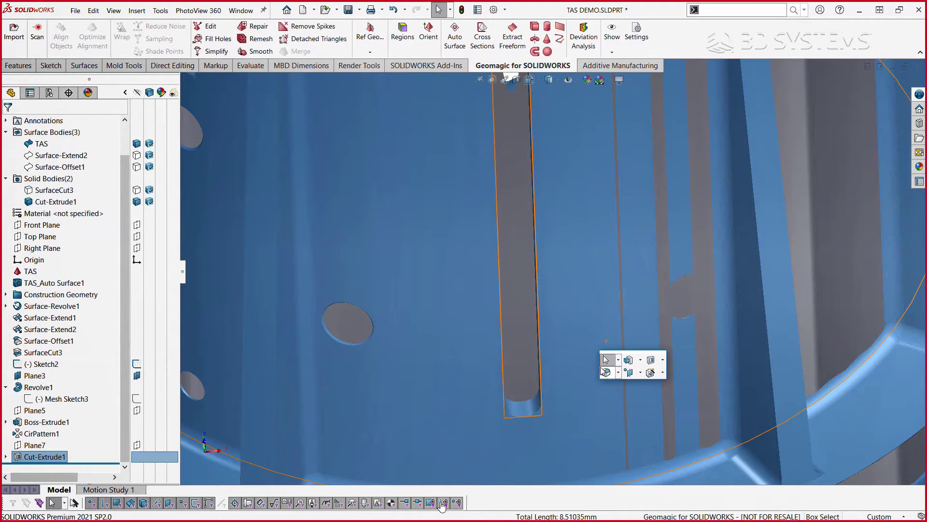
click(607, 372)
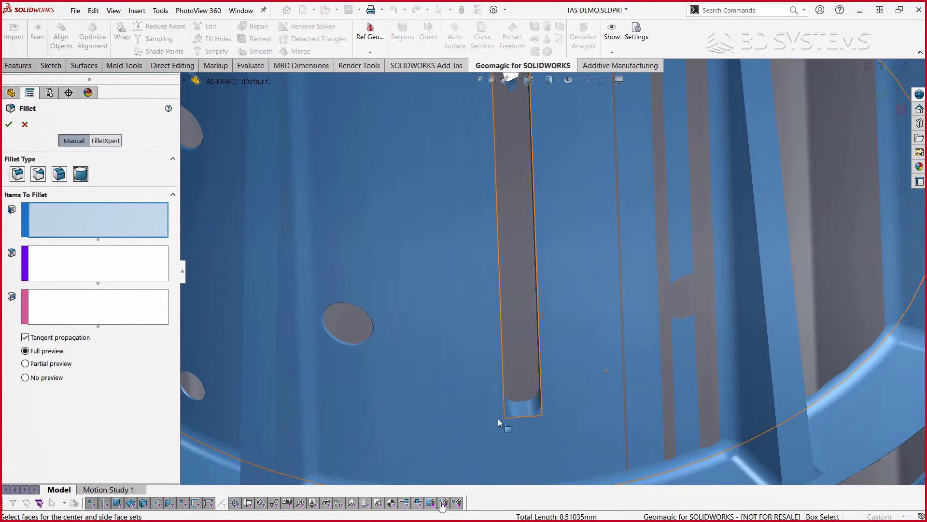
middle_drag(498, 418, 536, 407)
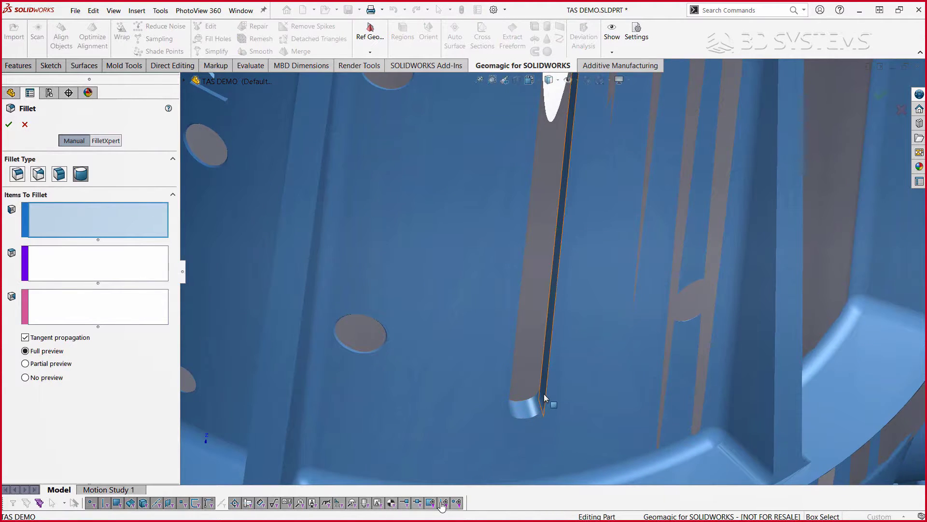
click(543, 394)
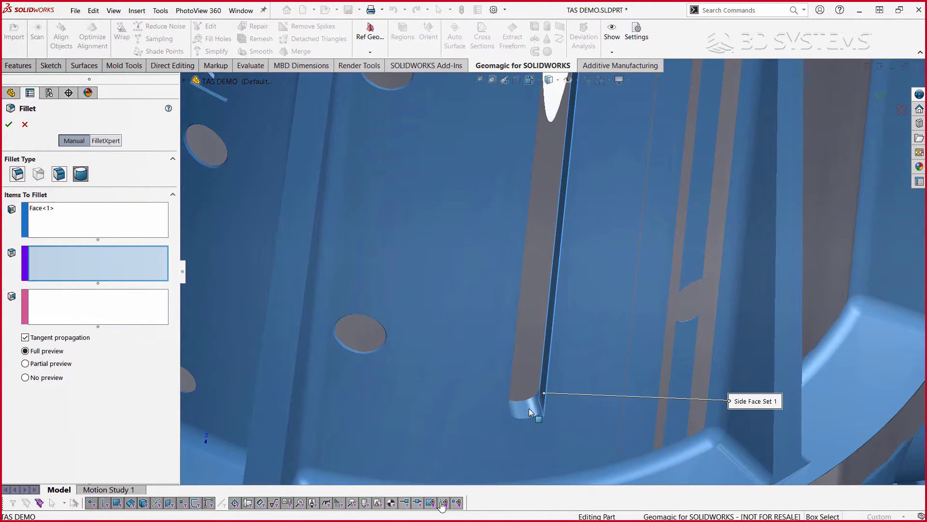
click(529, 407)
middle_drag(529, 408, 504, 391)
click(499, 404)
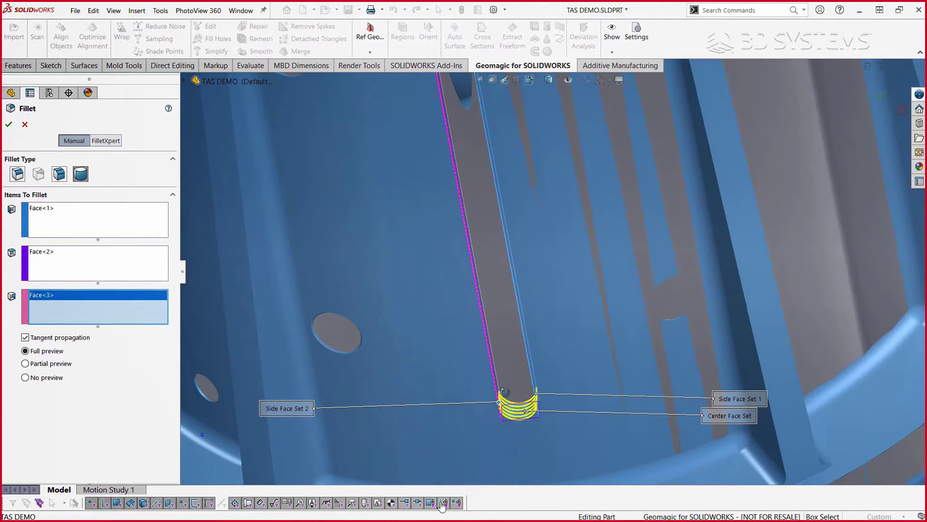
right_click(504, 392)
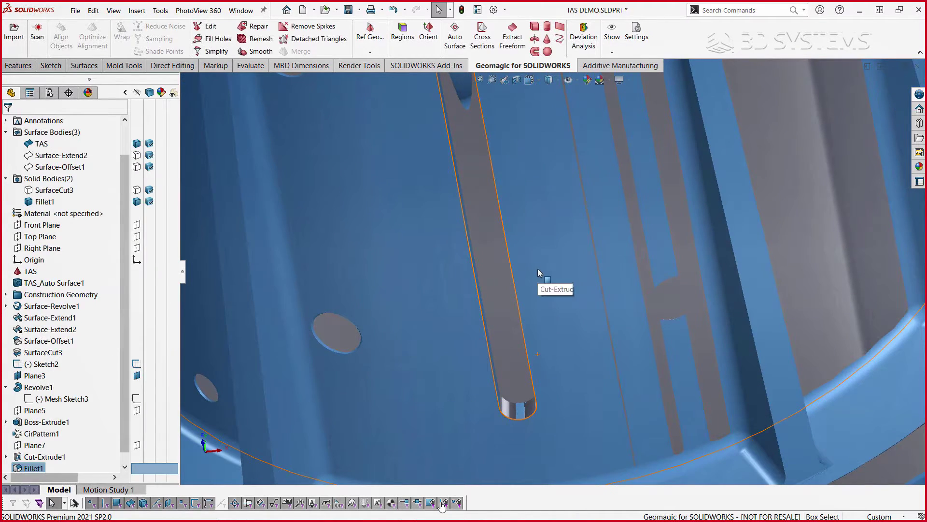
Circular-pattern the slot cut and its fillet as 4 equally spaced instances over 360 degrees around the cylinder's inner face, and save the part
scroll(570, 277, up, 6)
ctrl+middle_drag(574, 283, 544, 432)
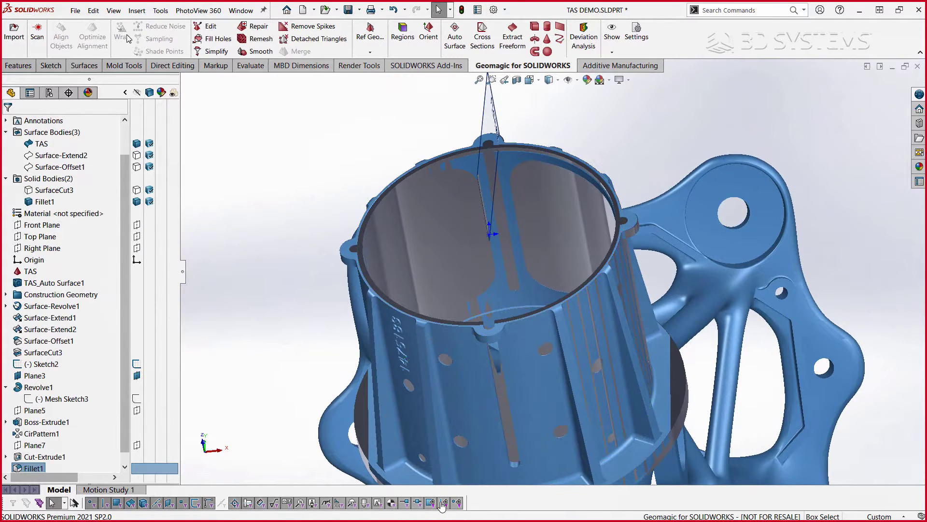
click(18, 66)
click(356, 52)
click(357, 69)
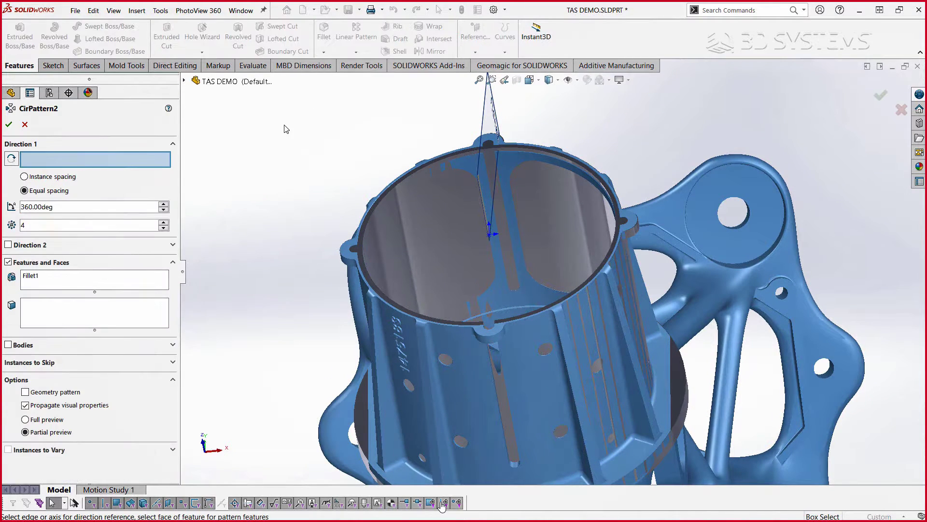
click(437, 230)
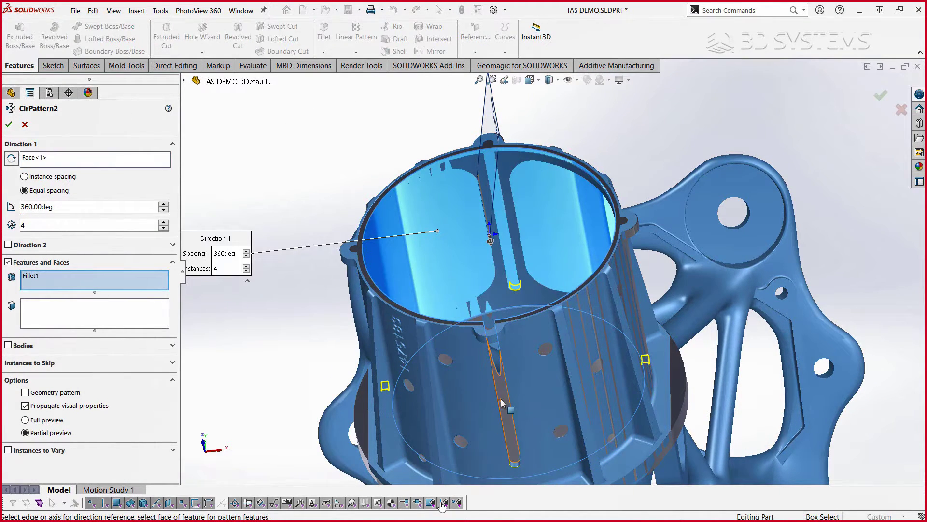
middle_drag(476, 341, 483, 333)
click(488, 325)
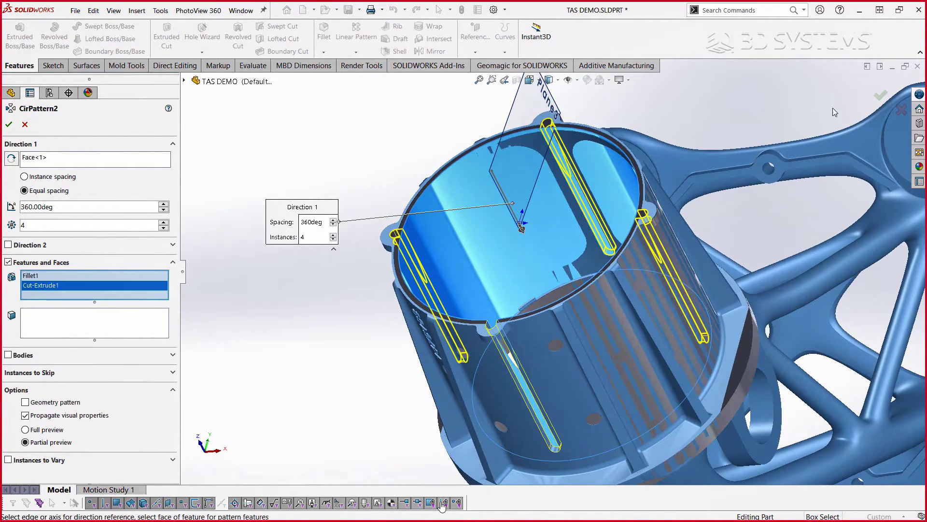
click(881, 95)
middle_drag(819, 134, 540, 281)
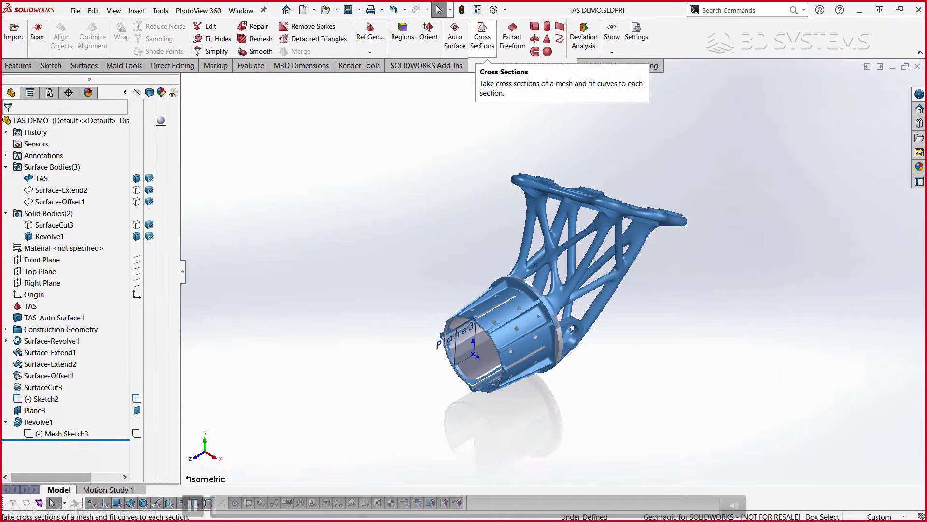
click(478, 41)
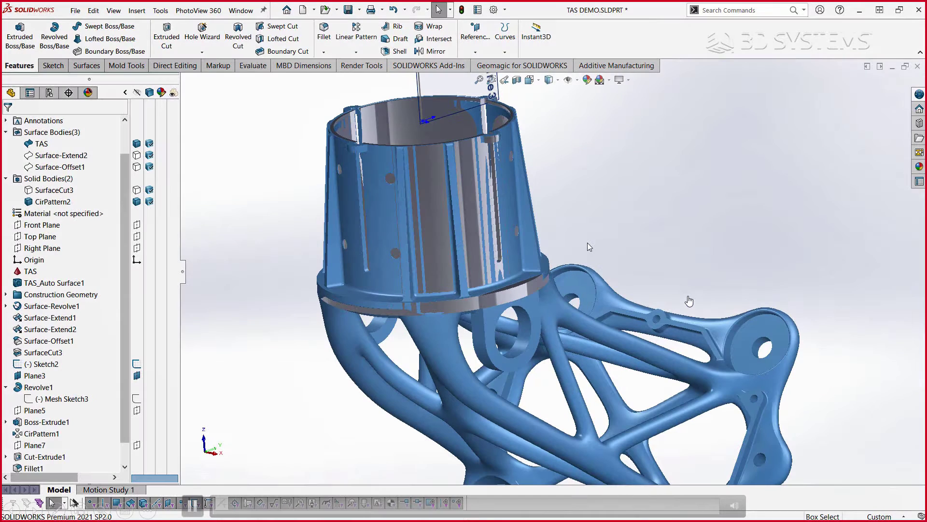
key(ctrl+s)
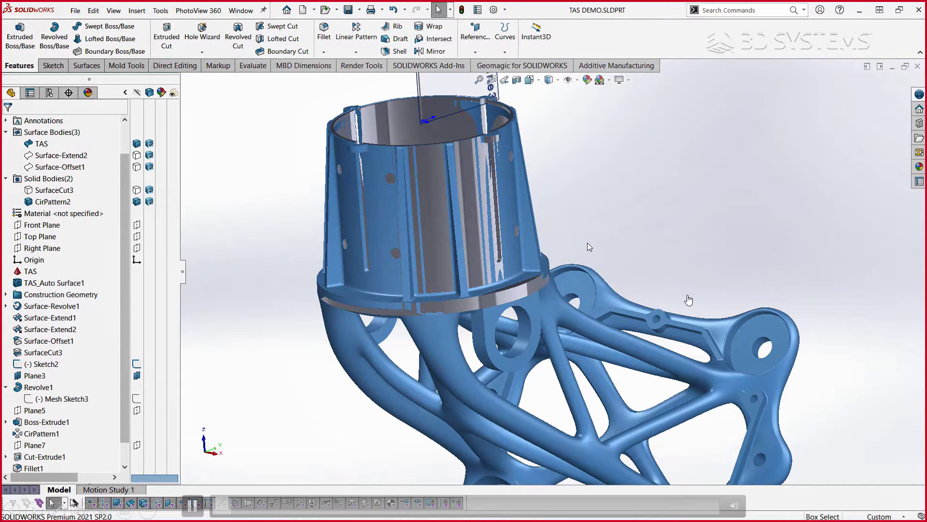
Extract a reference plane from the flat mesh face of the holed lug below the flange, snapped to world within 5 degrees
click(500, 67)
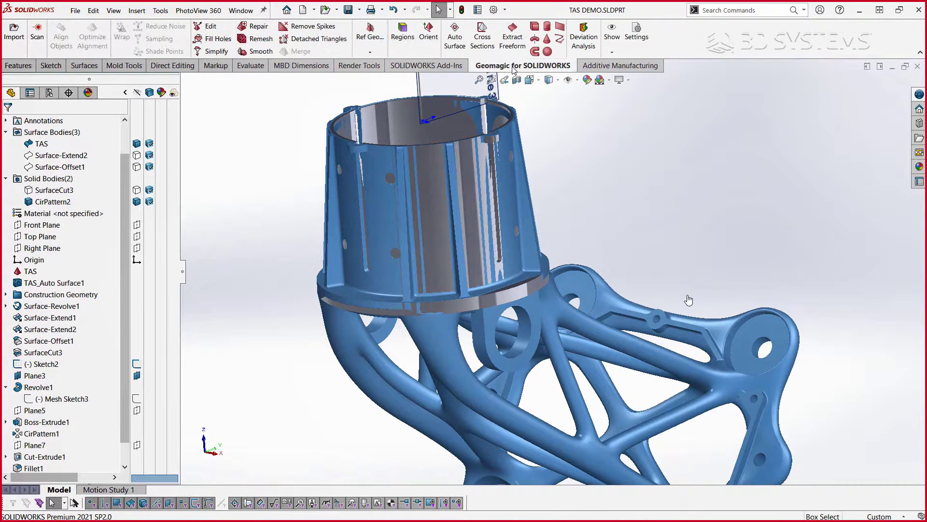
click(371, 47)
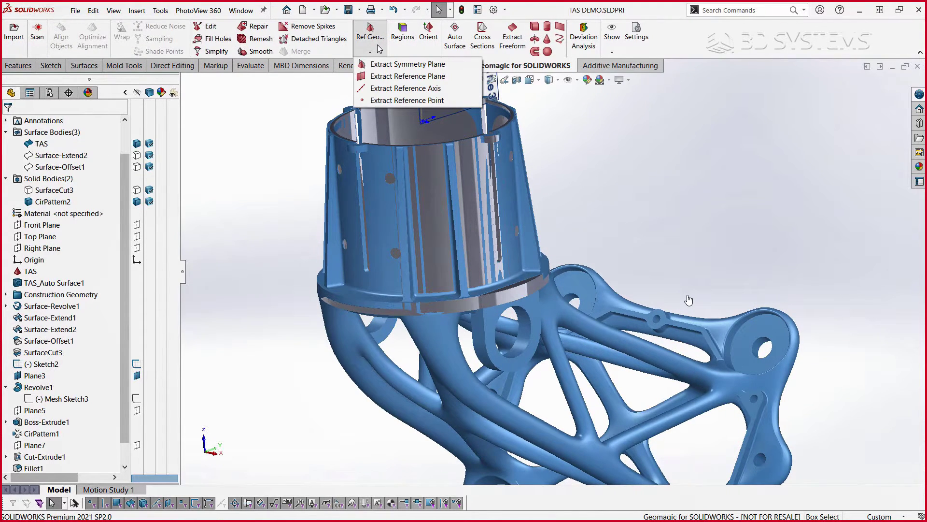
click(381, 77)
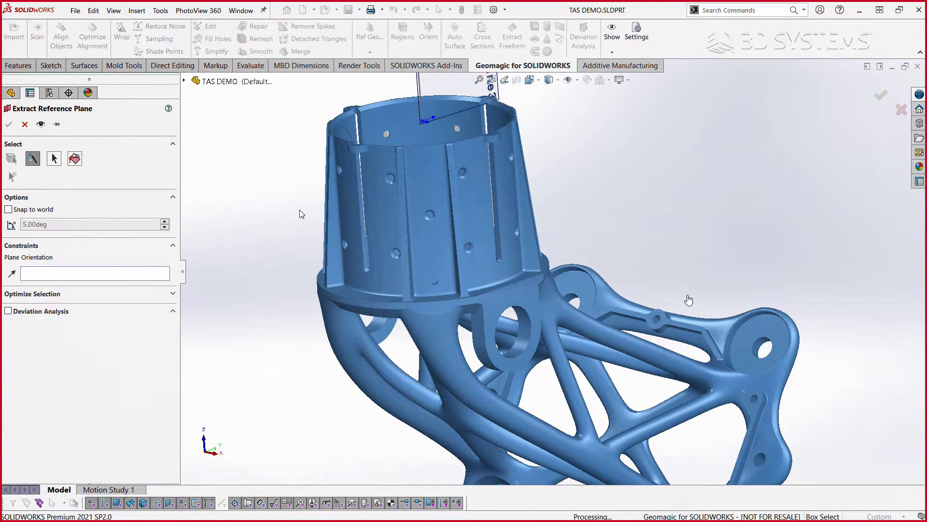
click(498, 324)
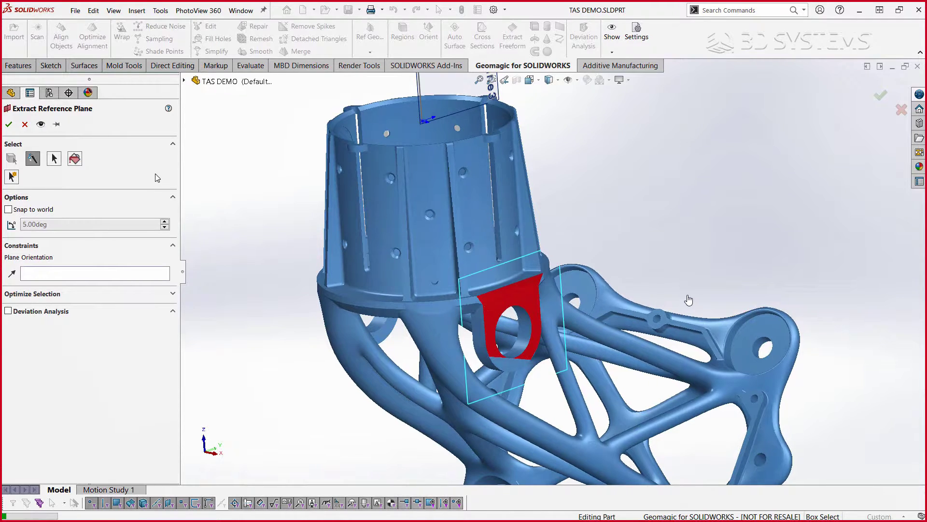
click(41, 124)
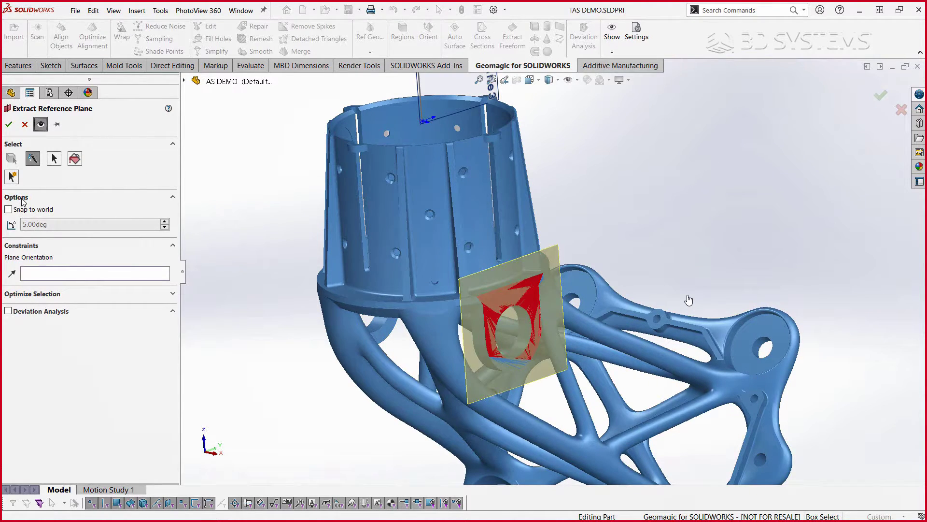
click(8, 209)
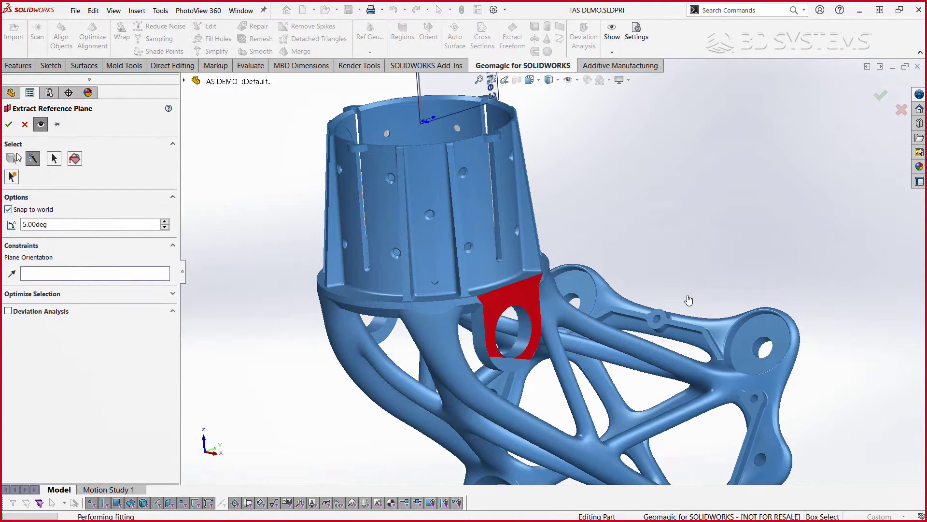
click(9, 124)
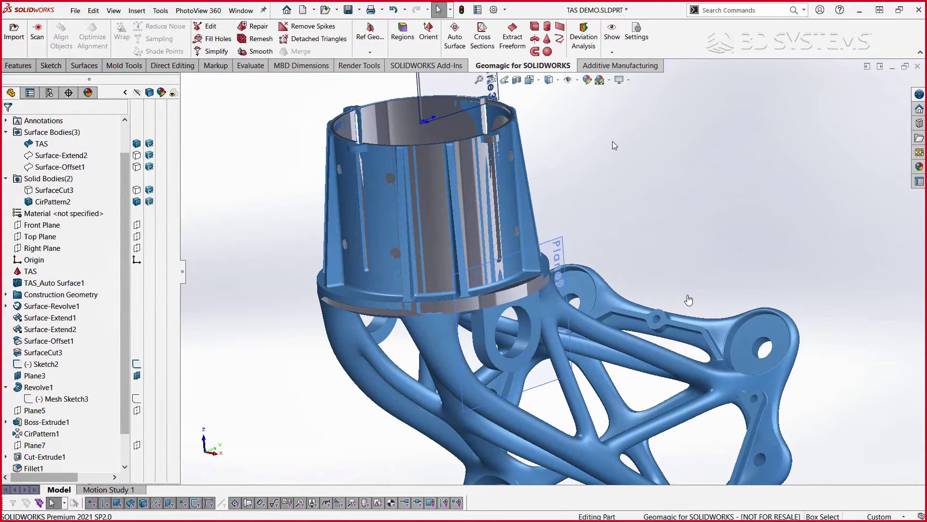
Cut only the revolved cylinder body with the plane extracted from the holed lug's face, using Cut With Surface
click(99, 67)
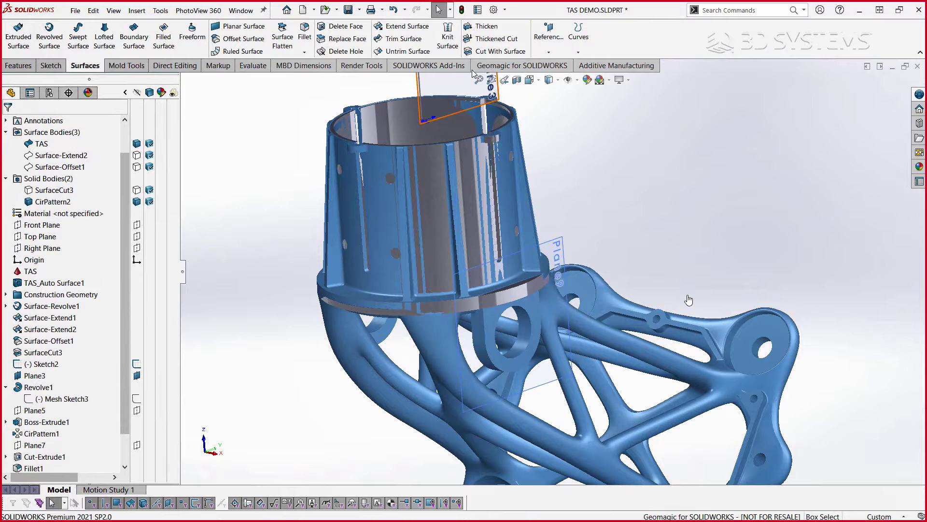
click(500, 51)
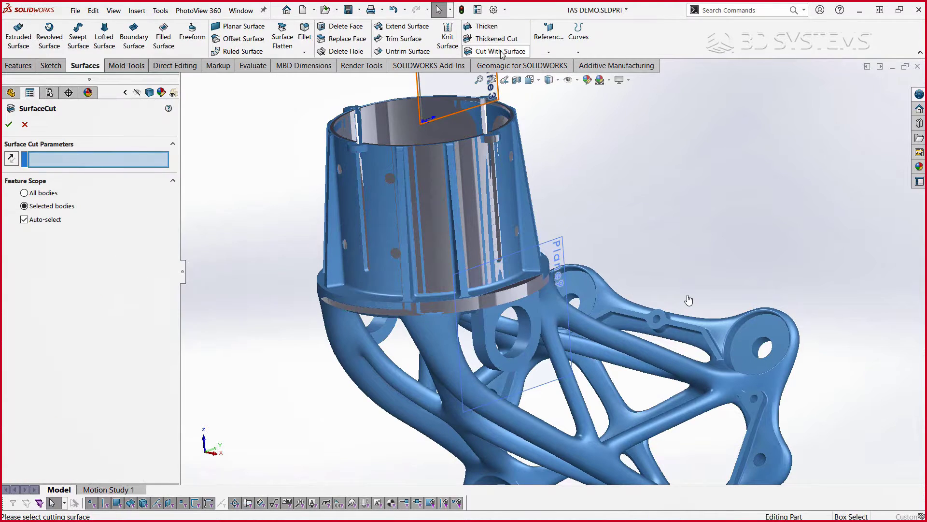
click(558, 241)
click(36, 219)
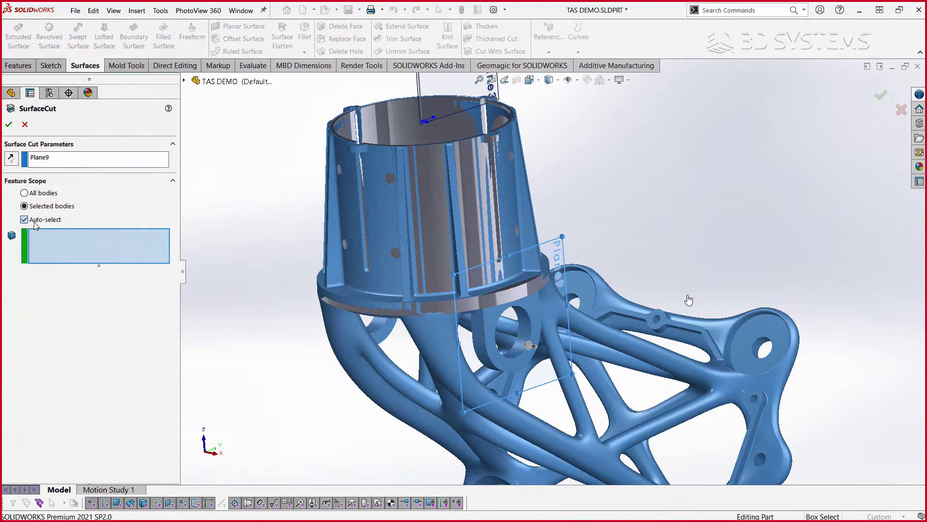
click(450, 205)
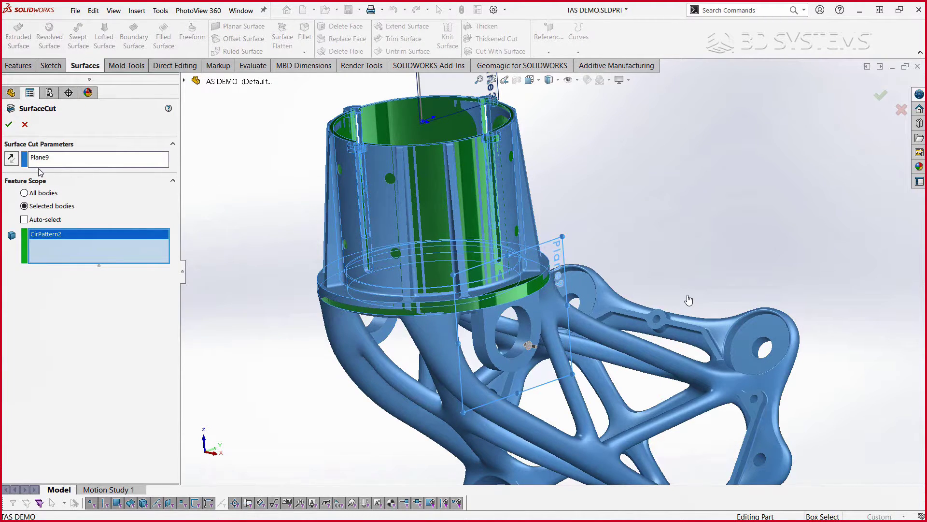
click(8, 125)
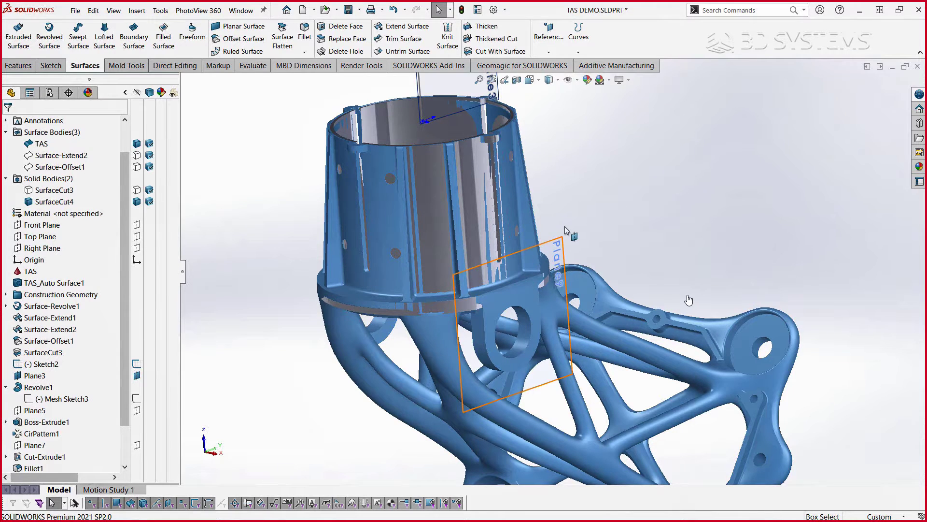
Mirror the planar surface cut about the Right Plane to trim the opposite side of the cylinder's flange
middle_drag(571, 243, 605, 232)
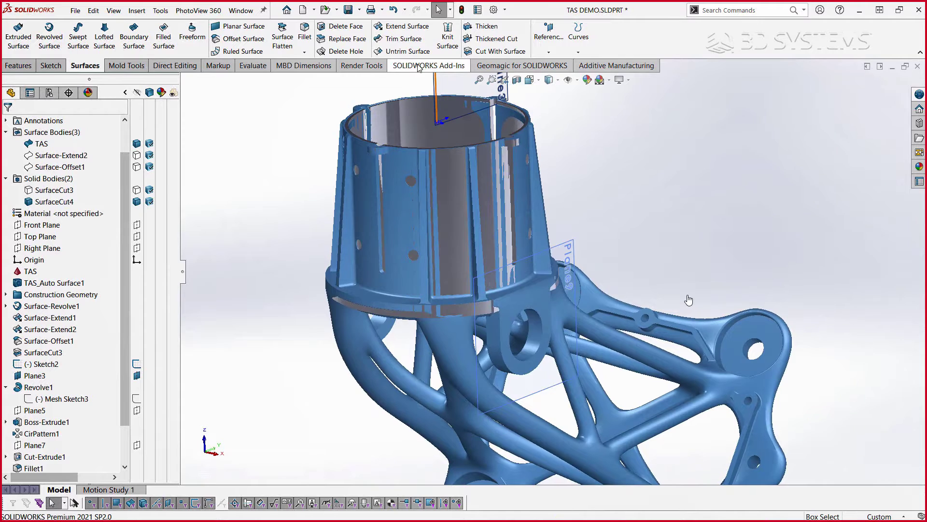
scroll(420, 52, up, 2)
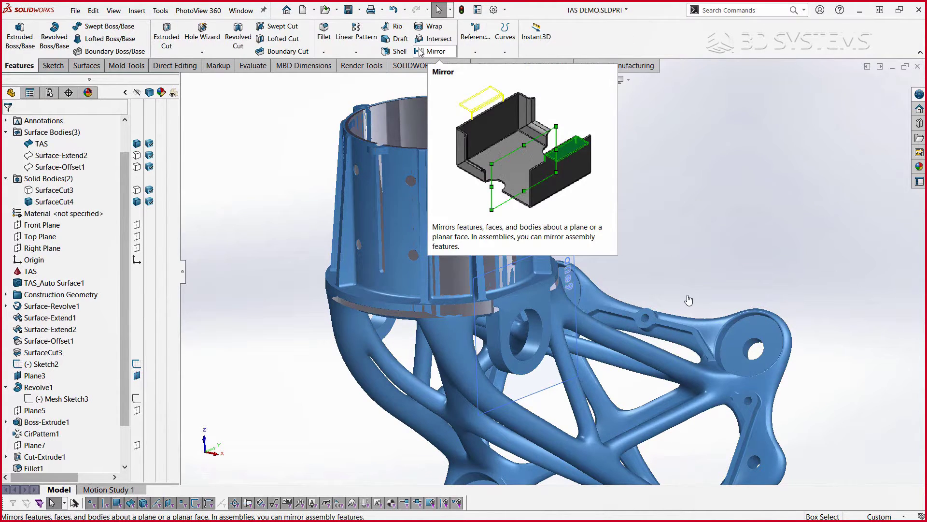
click(419, 52)
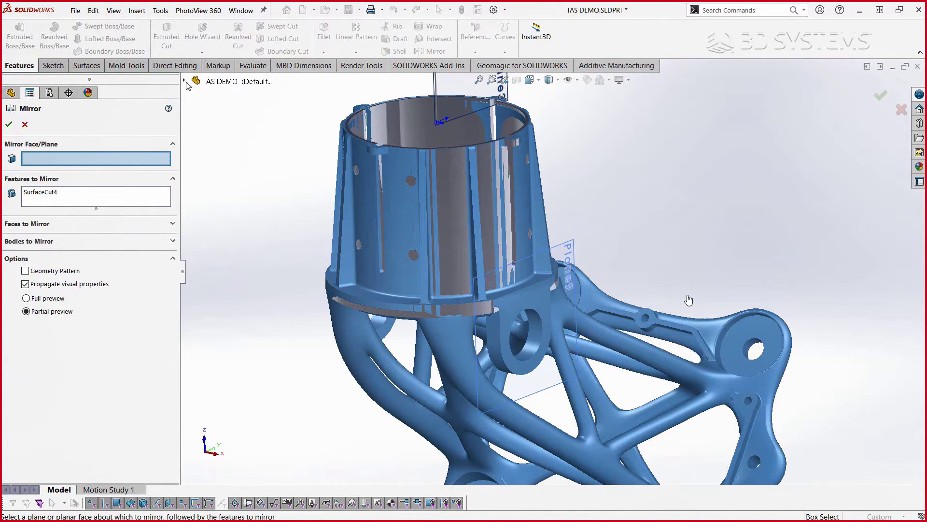
click(184, 81)
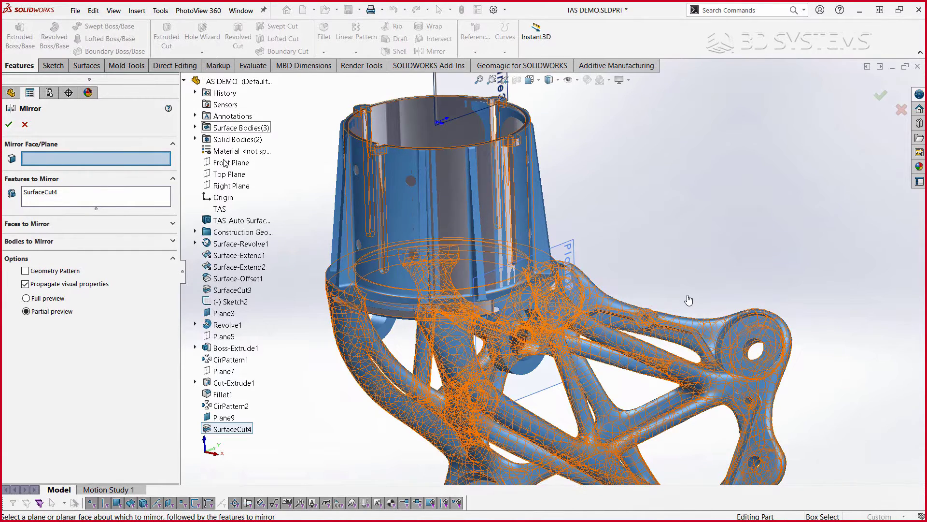
click(226, 186)
scroll(459, 232, up, 1)
middle_drag(459, 232, 560, 227)
click(881, 95)
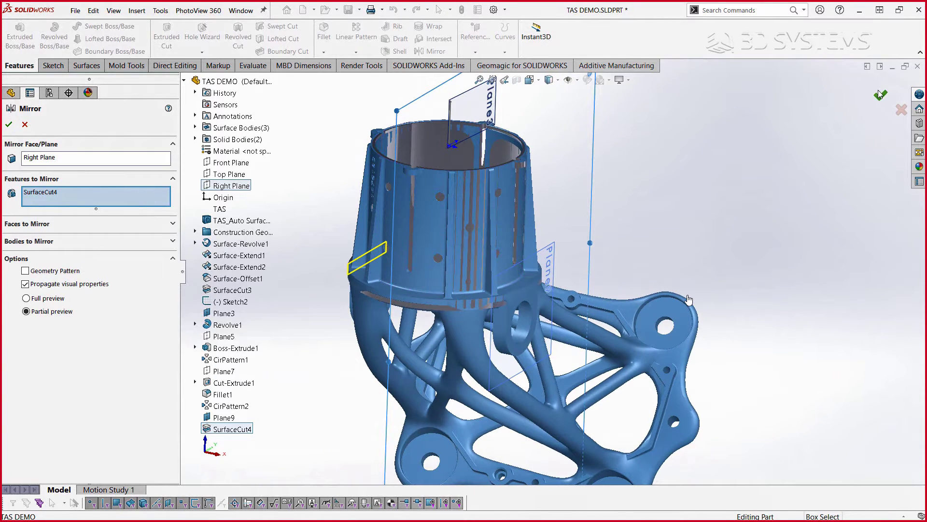
middle_drag(703, 233, 603, 227)
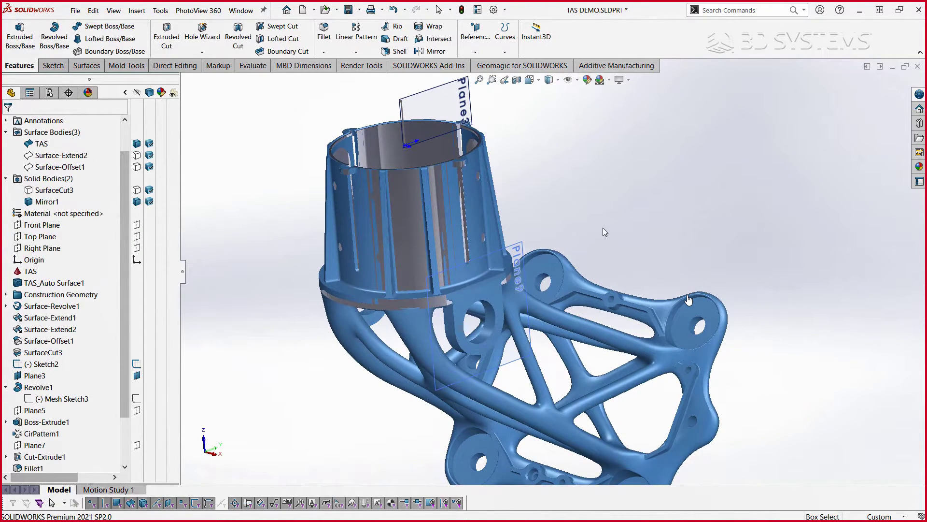
Create an open line-and-arc cross section of the TAS mesh from the lug's plane, offset 2 mm, projected to the base plane and limited to the lug's outer wall
click(536, 66)
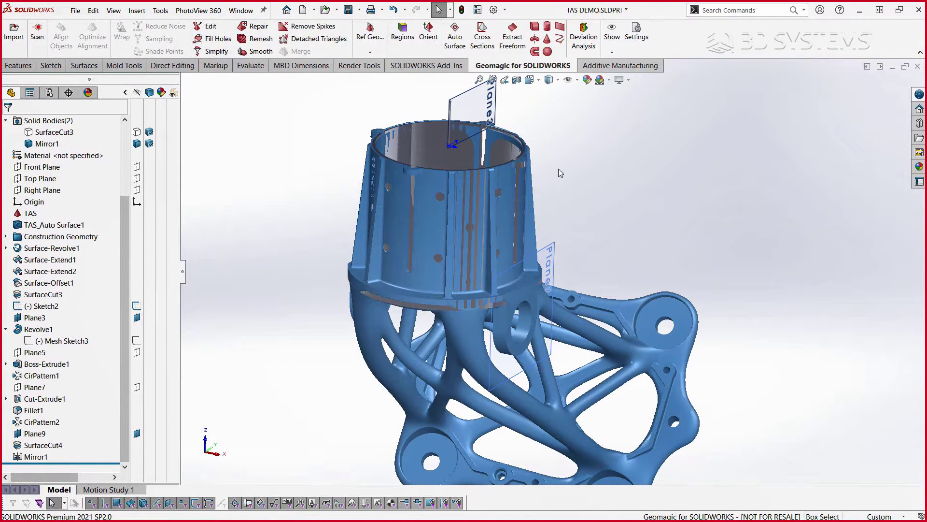
click(491, 45)
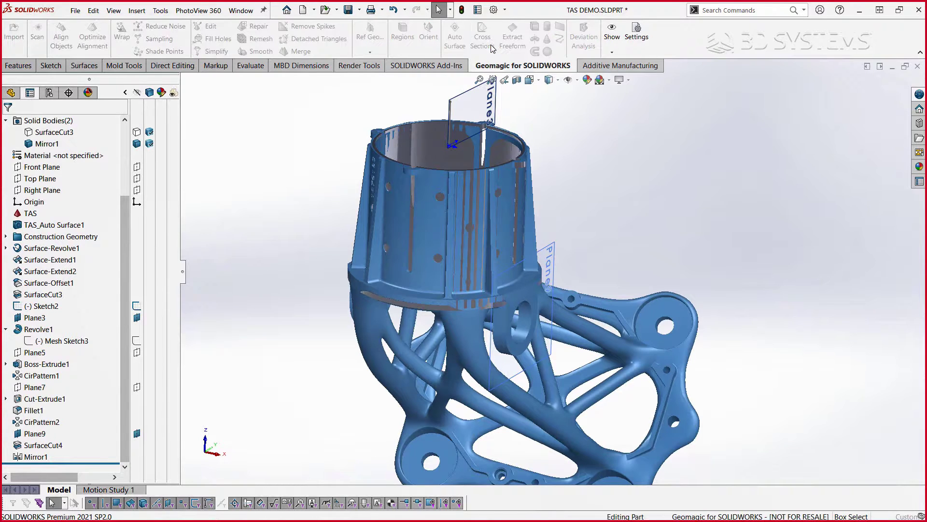
click(549, 257)
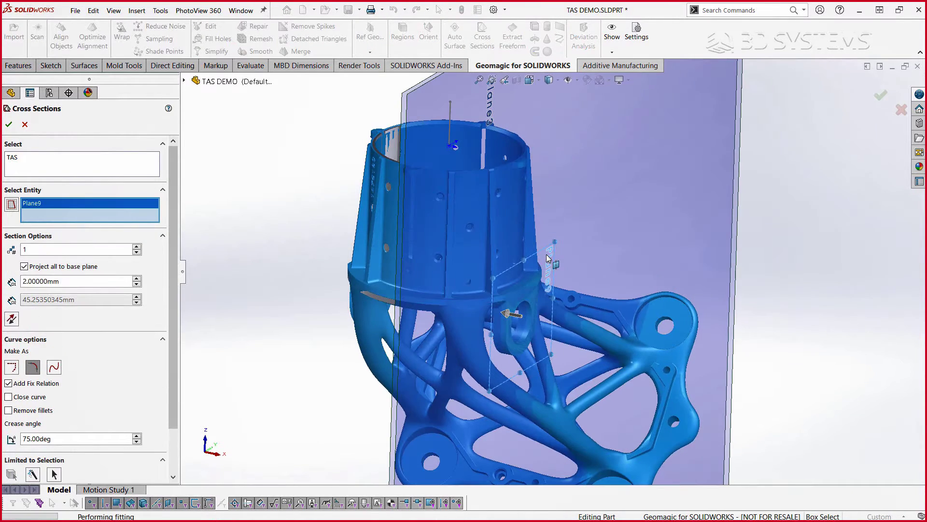
scroll(531, 333, down, 5)
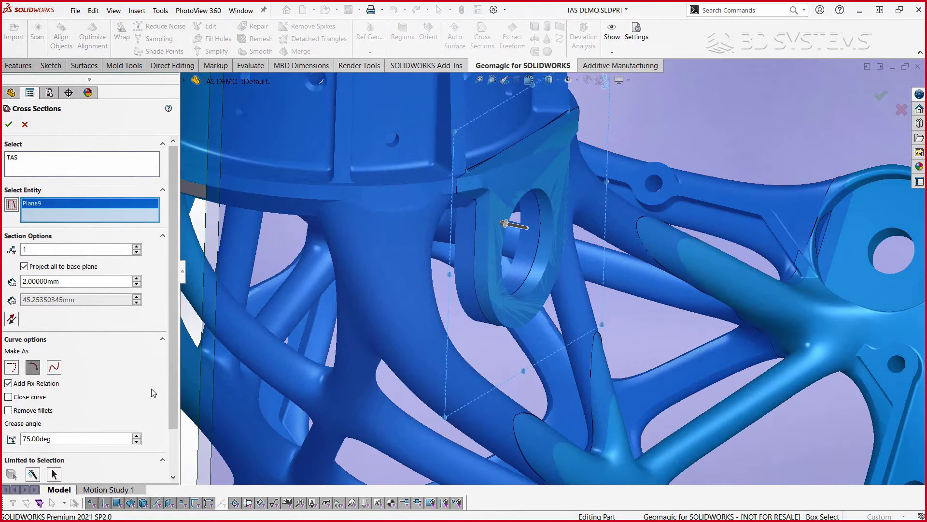
scroll(168, 367, down, 3)
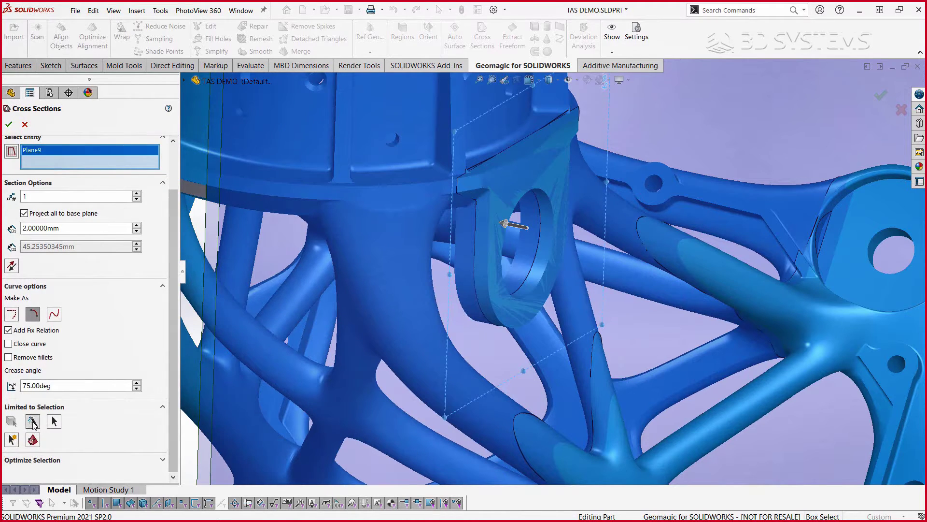
click(480, 287)
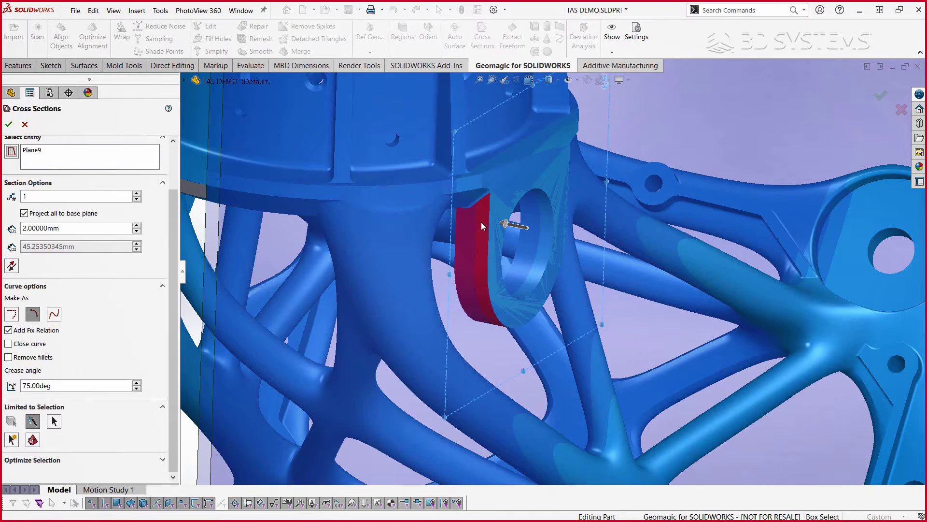
middle_drag(579, 320, 334, 336)
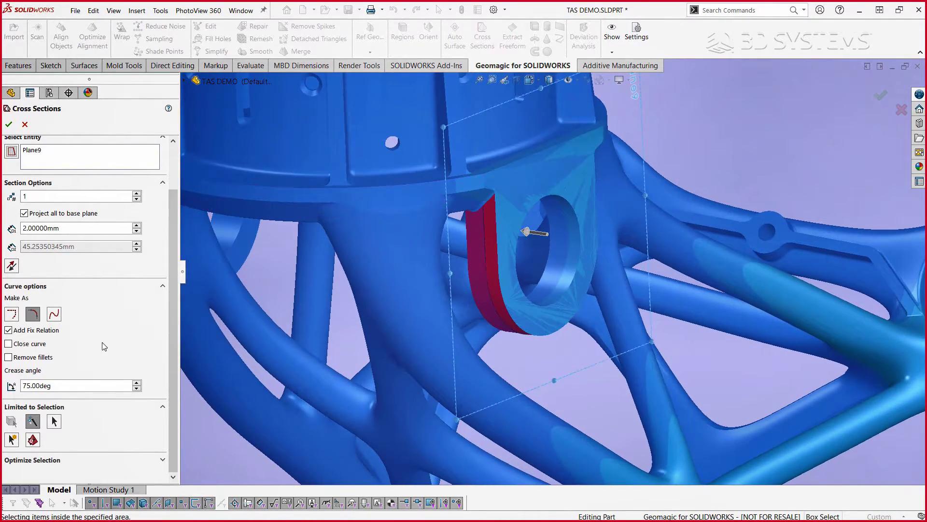
click(37, 348)
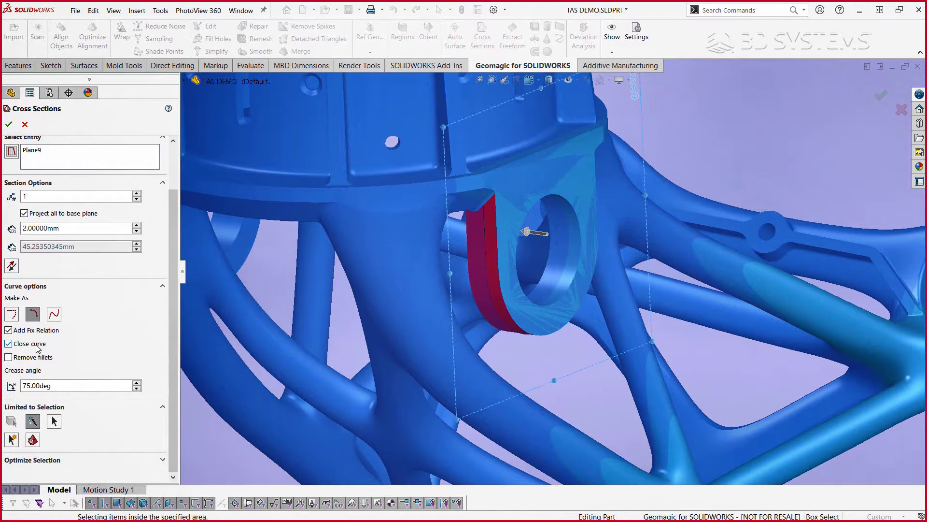
click(37, 348)
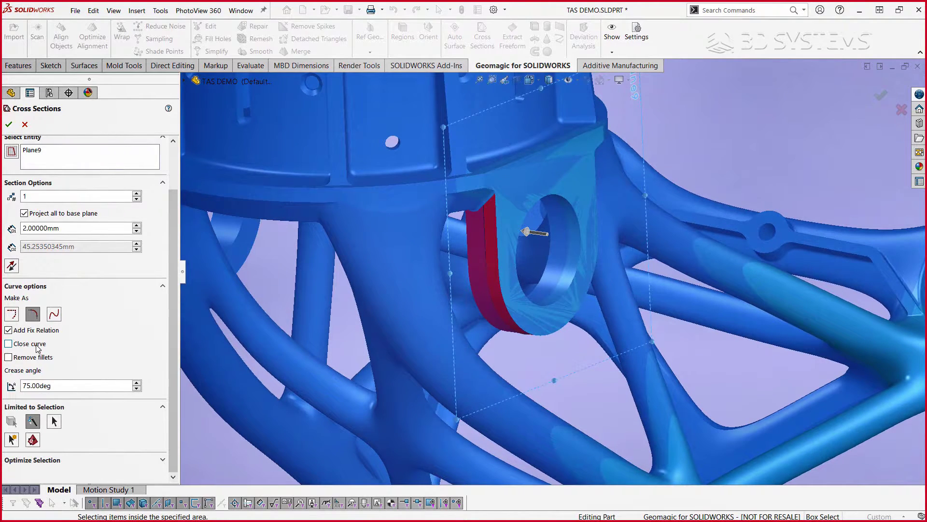
click(9, 124)
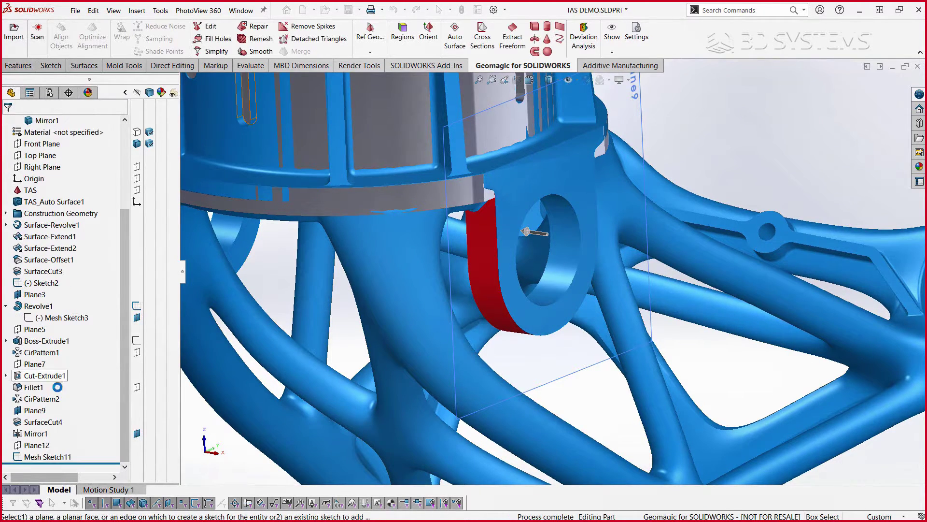
Edit the lug's mesh cross-section sketch, extending one open end to the flange's upper edge and adding a perpendicular line about 23.04 mm long along that edge
click(57, 459)
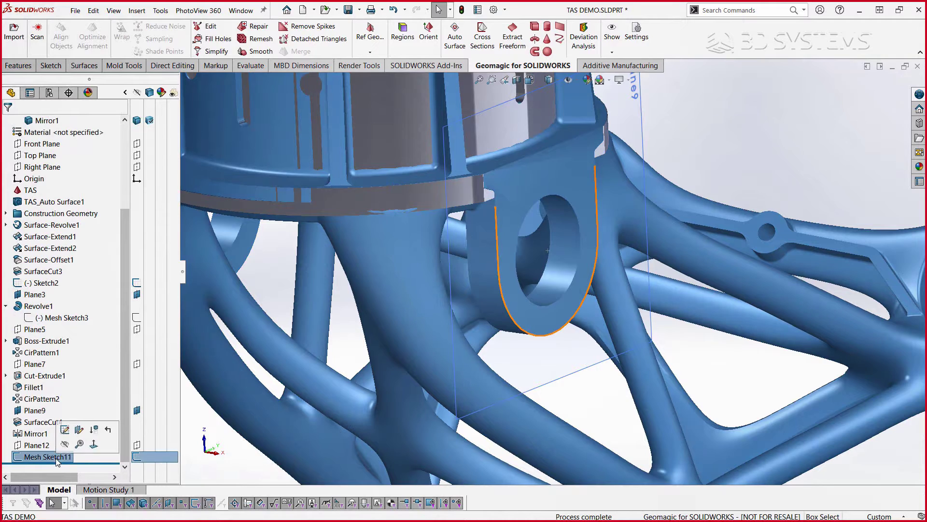
click(66, 430)
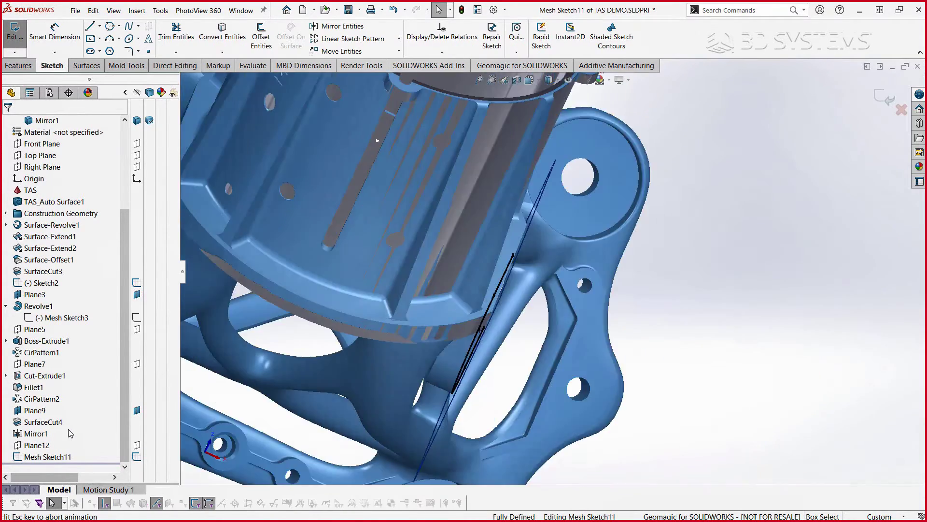
key(ctrl+8)
scroll(527, 373, down, 10)
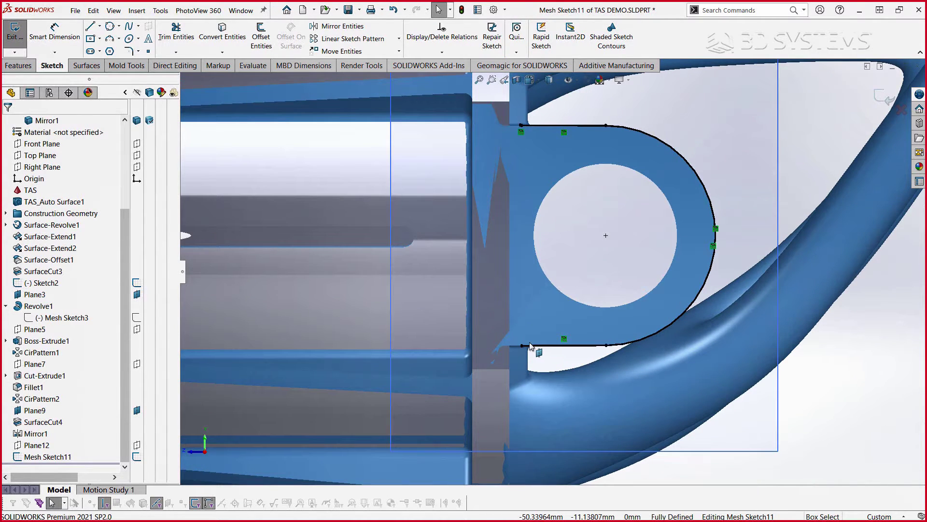
key(l)
click(522, 346)
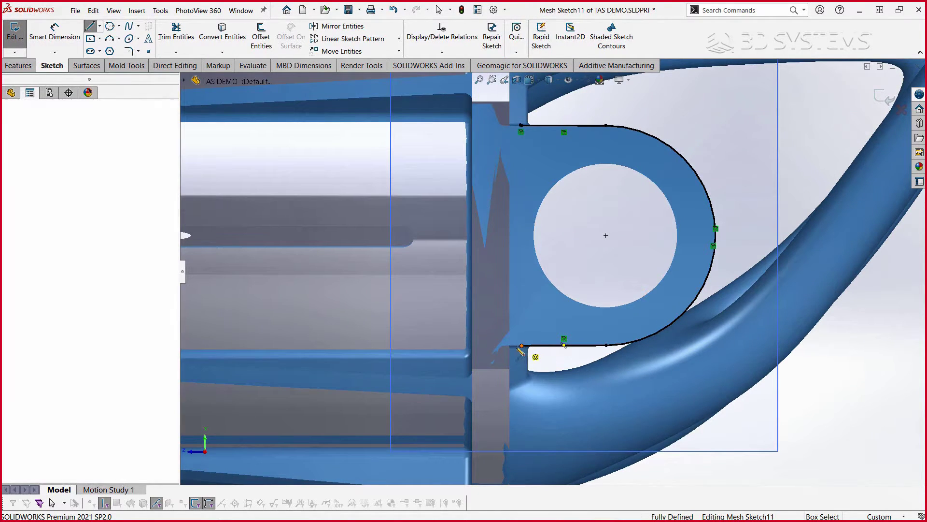
click(473, 345)
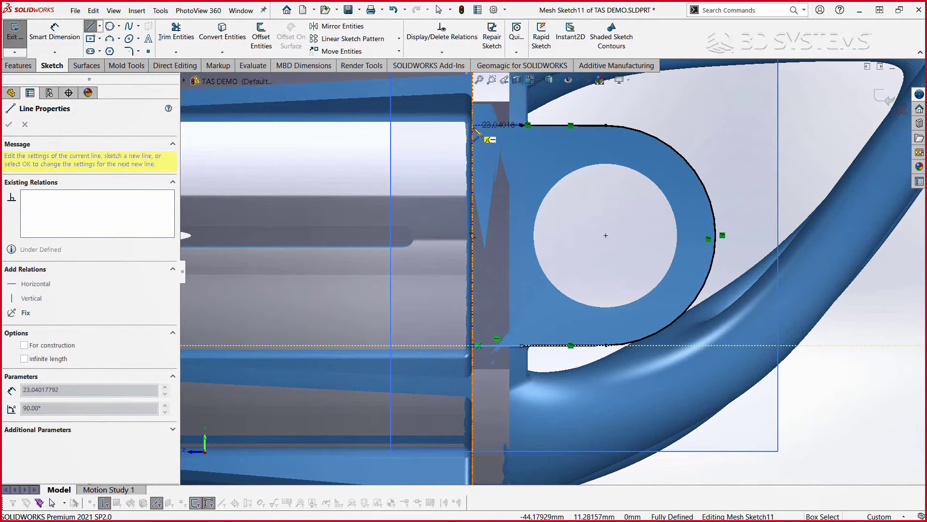
Close the lug profile with a line about 5.14 mm long to the remaining open end, checking the tiny segment at the joint
scroll(521, 347, down, 5)
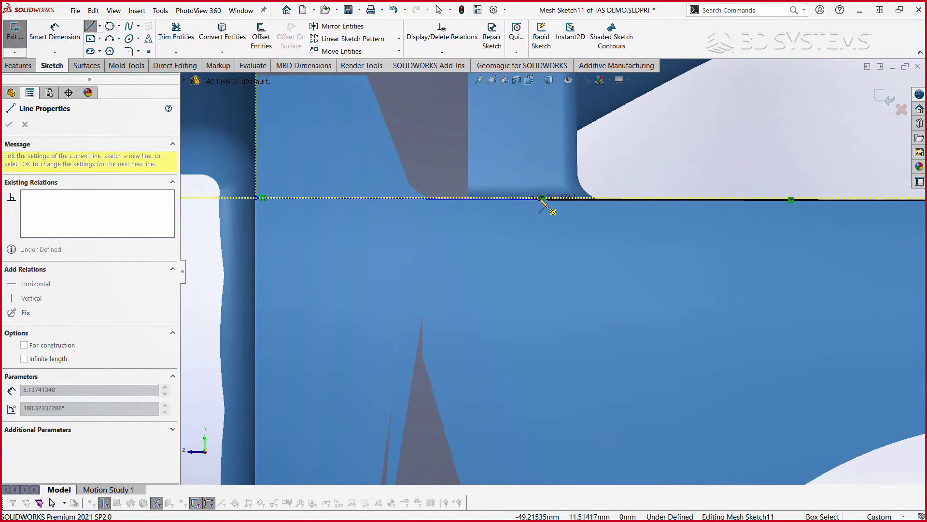
click(542, 198)
key(Escape)
scroll(534, 200, down, 2)
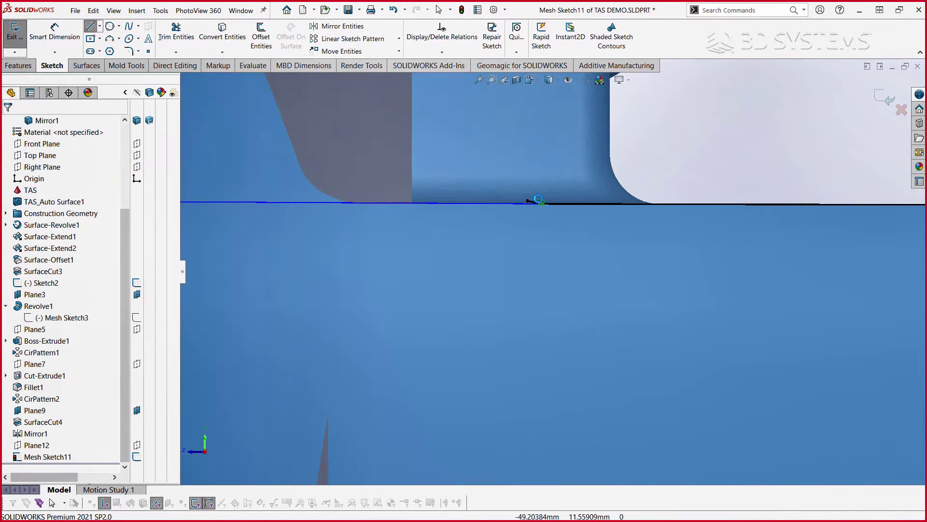
click(533, 203)
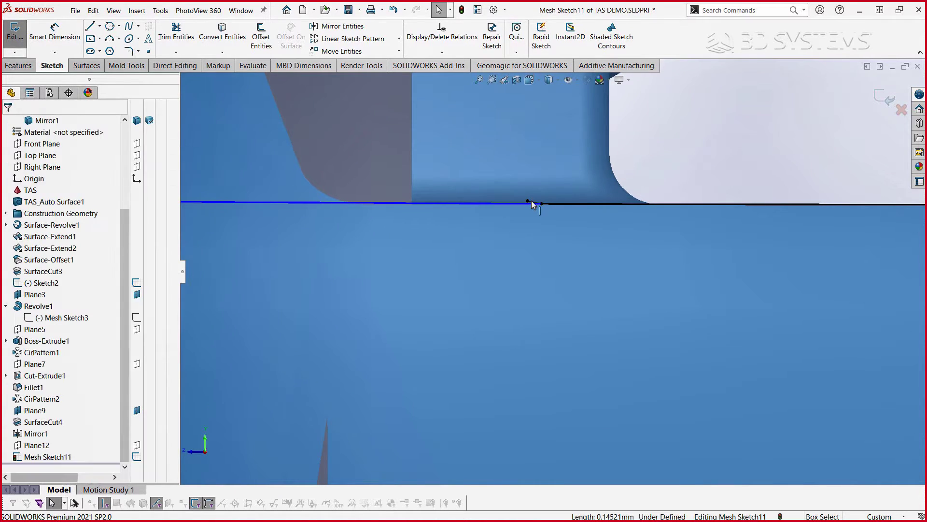
ctrl+middle_drag(645, 154, 644, 174)
scroll(652, 169, up, 5)
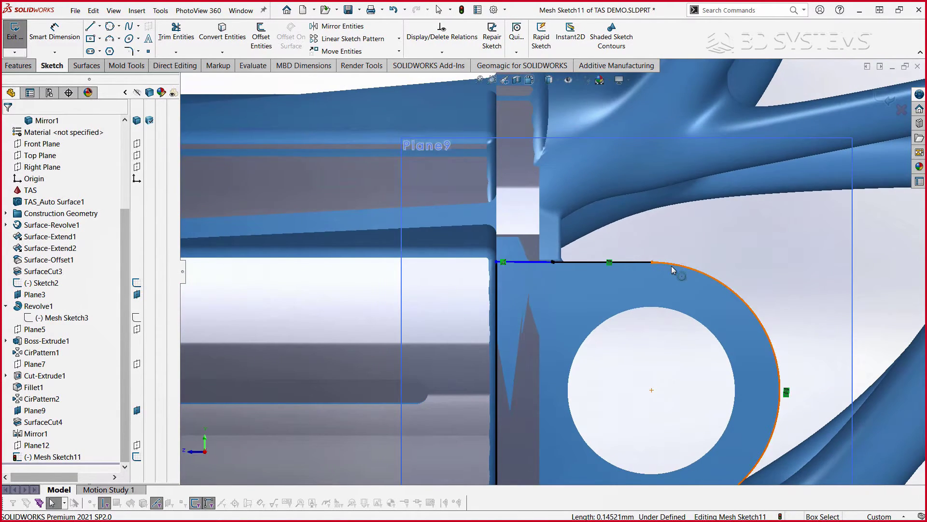
ctrl+middle_drag(672, 267, 576, 188)
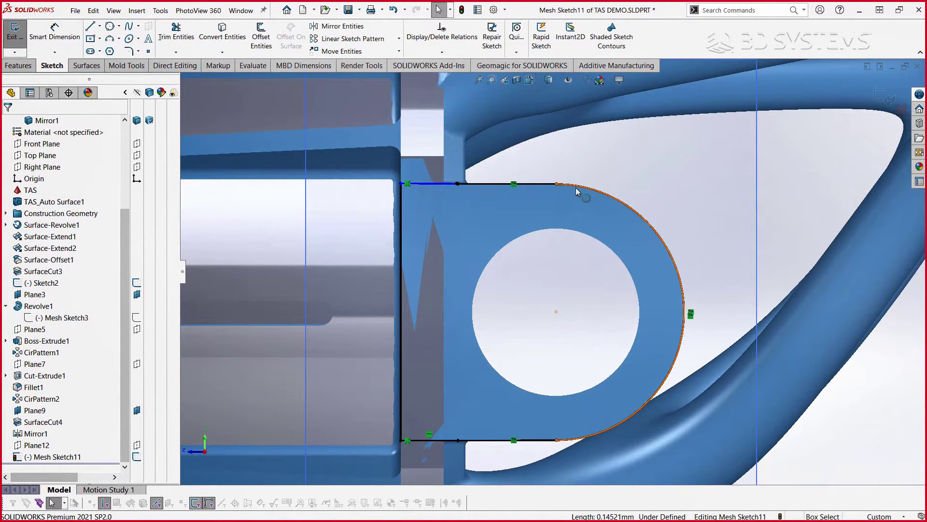
Extrude the closed lug profile 5 mm blind toward the cylinder, merged with the existing body
middle_drag(528, 271, 599, 186)
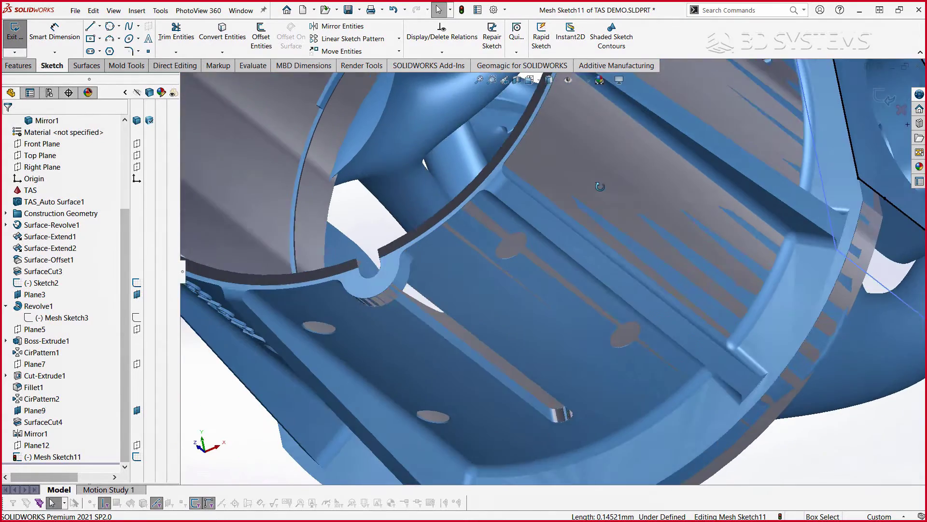
key(ctrl+7)
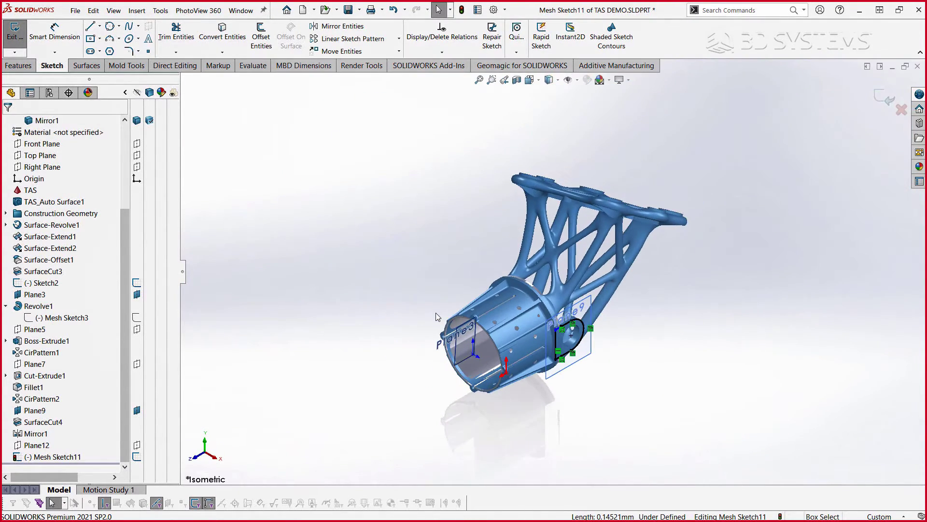
click(19, 66)
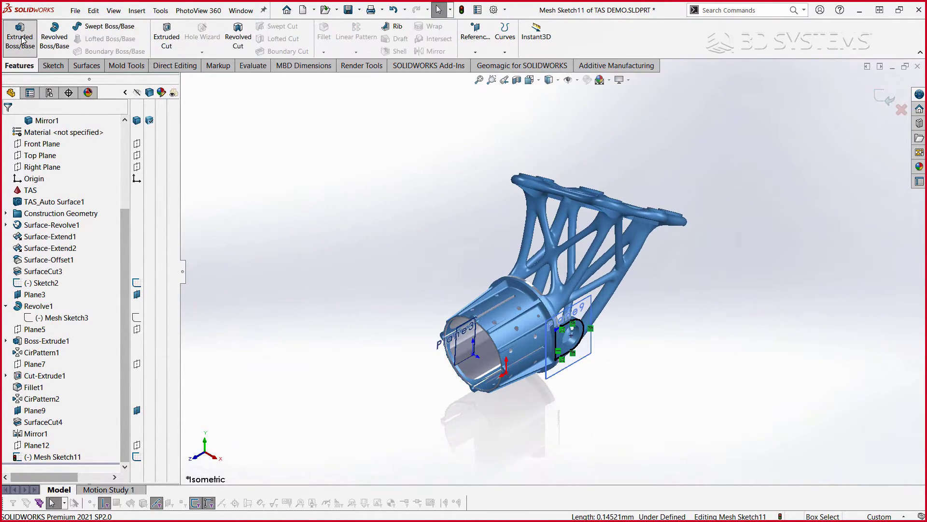
click(19, 35)
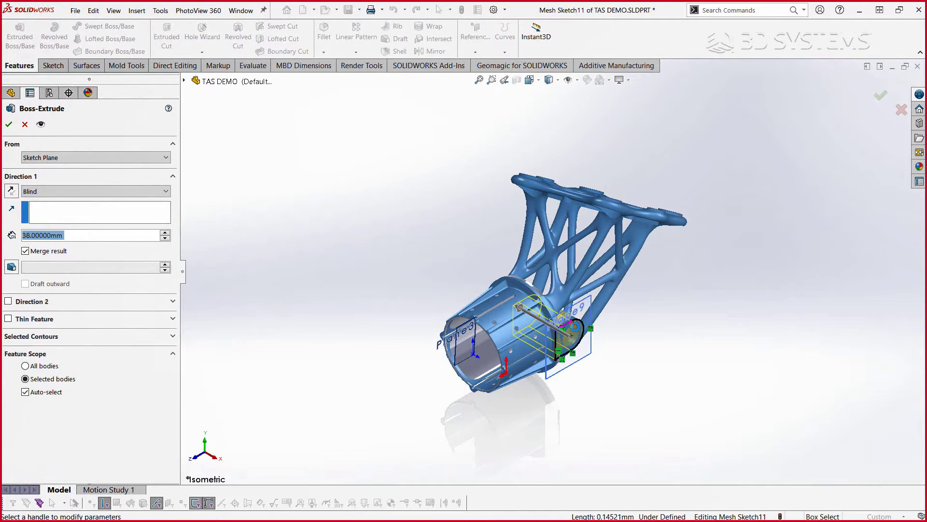
scroll(574, 333, down, 3)
text(5)
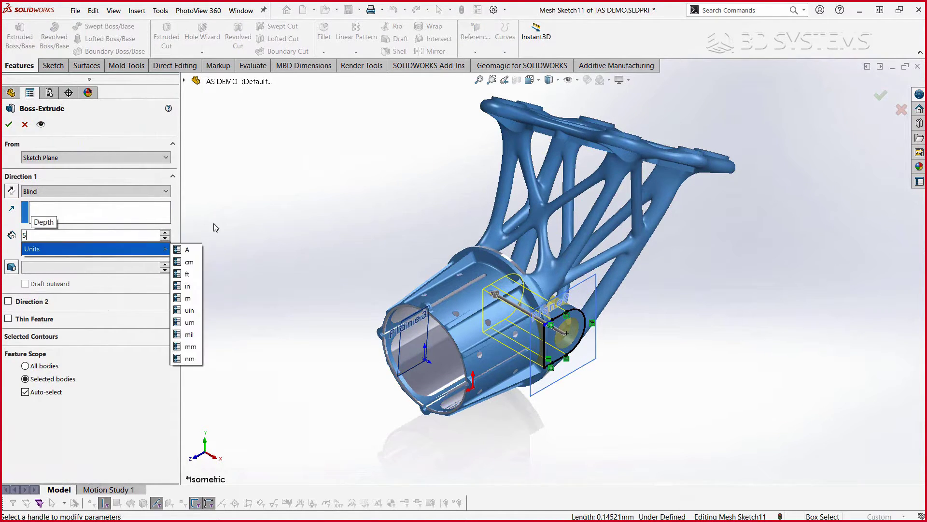
key(Return)
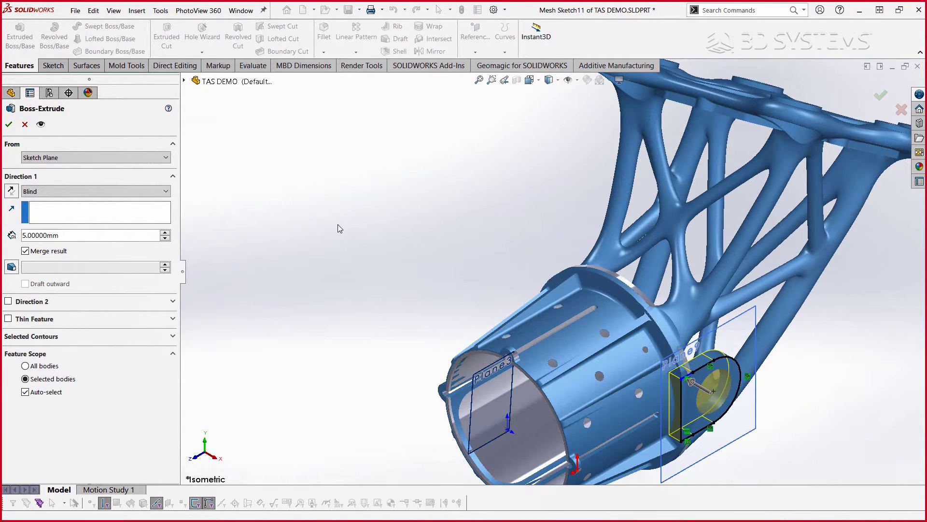
scroll(367, 270, down, 3)
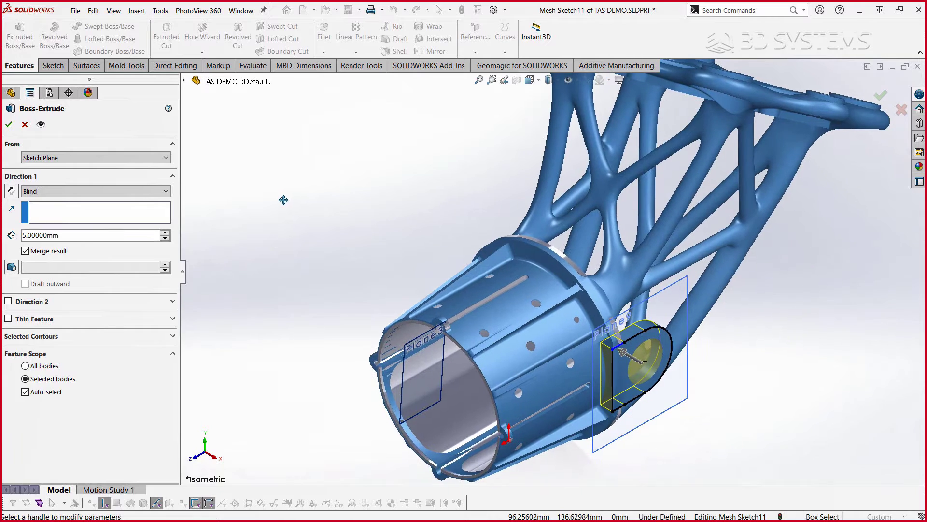
click(9, 125)
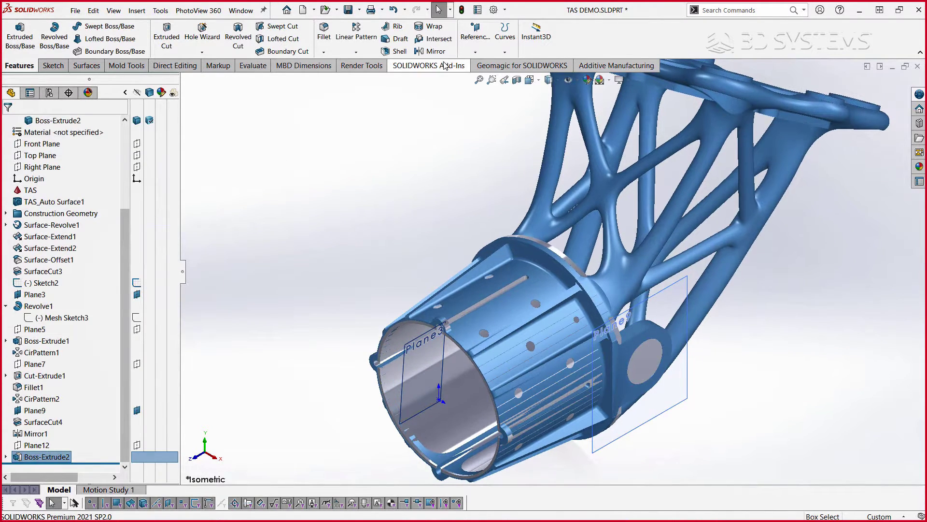
Mirror the extruded lug about the Right Plane onto the opposite side of the cylinder
click(437, 51)
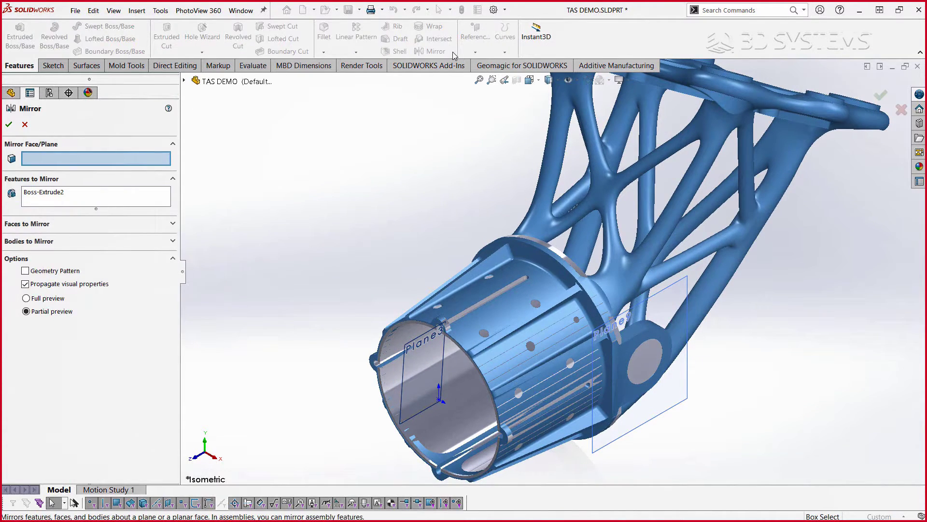
click(184, 81)
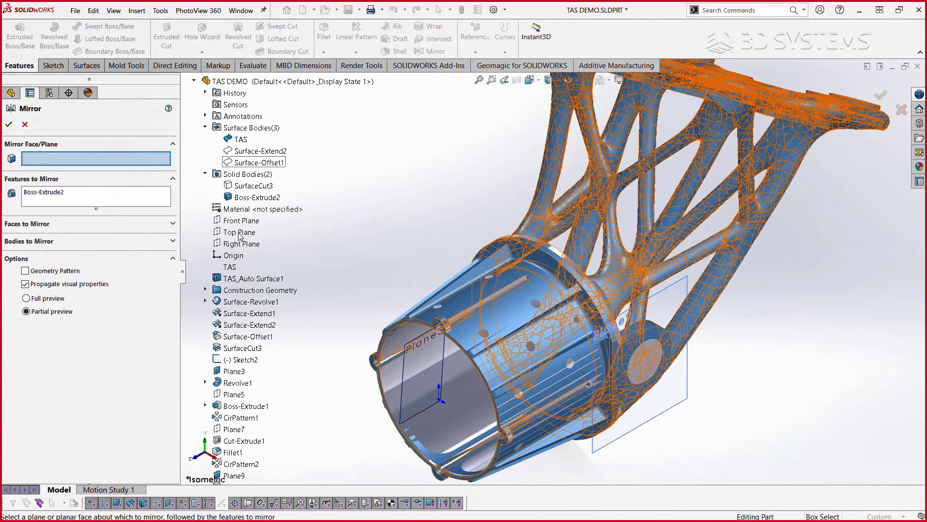
click(238, 244)
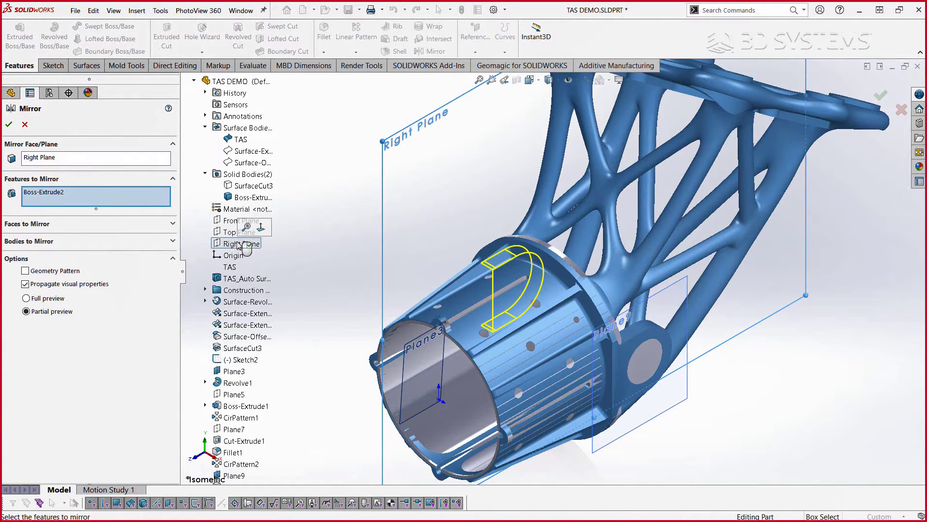
click(9, 125)
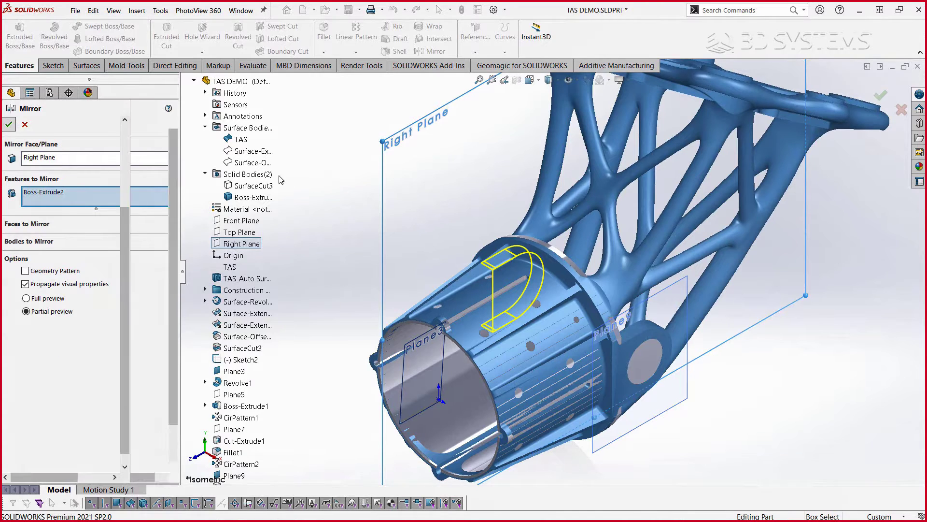
click(383, 196)
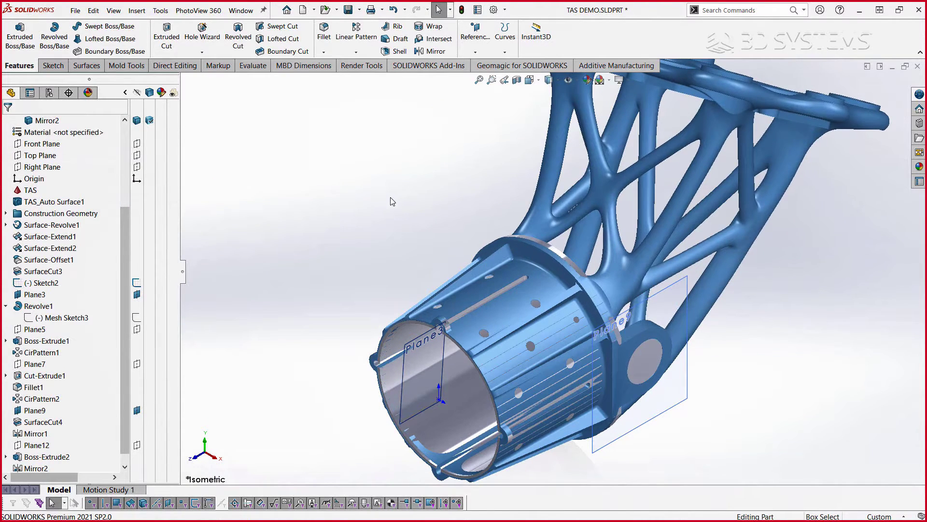
Extract a solid cylinder from the lug hole's mesh, aligned to Plane9 with blind ends of 84.887 and 15.887 mm, cutting through both lugs
ctrl+middle_drag(387, 199, 348, 178)
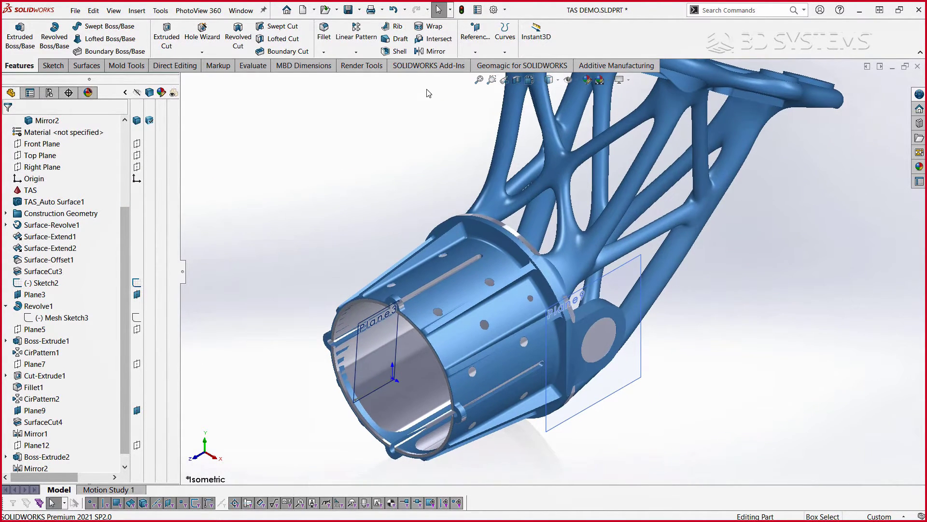
click(474, 68)
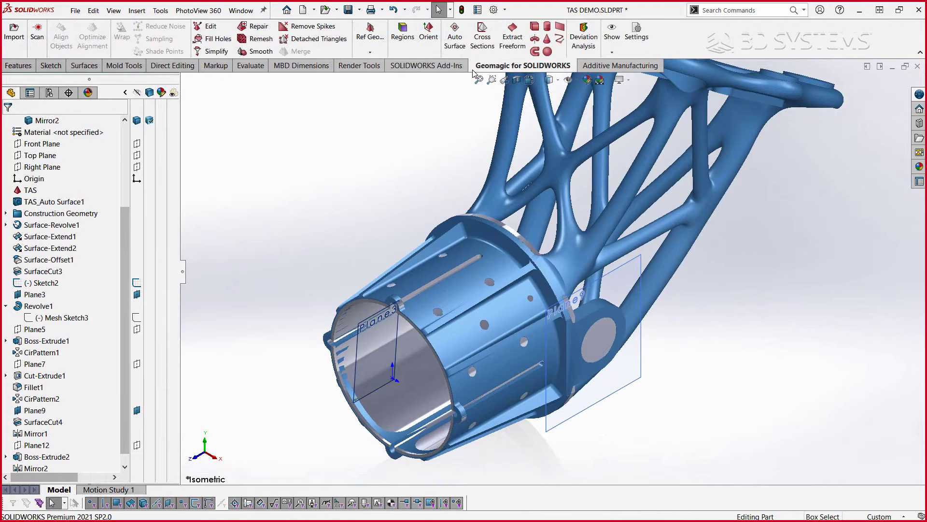
click(551, 28)
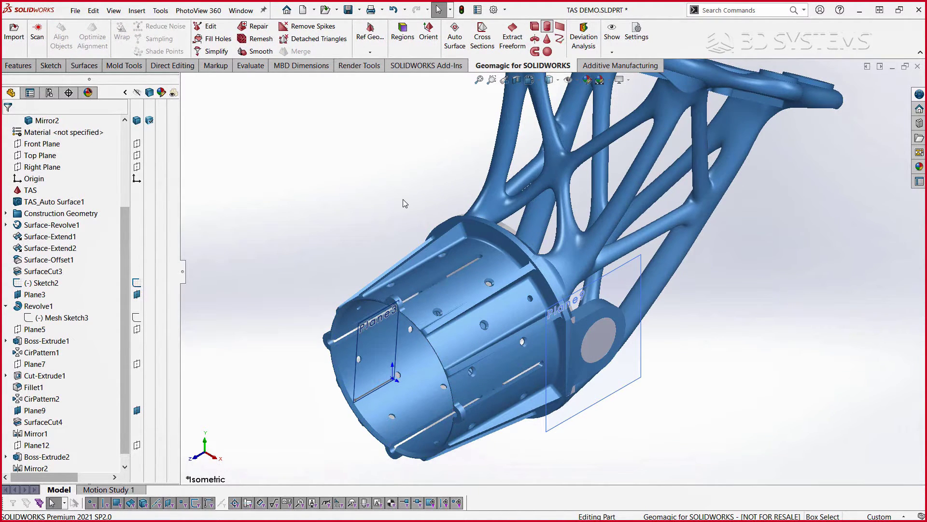
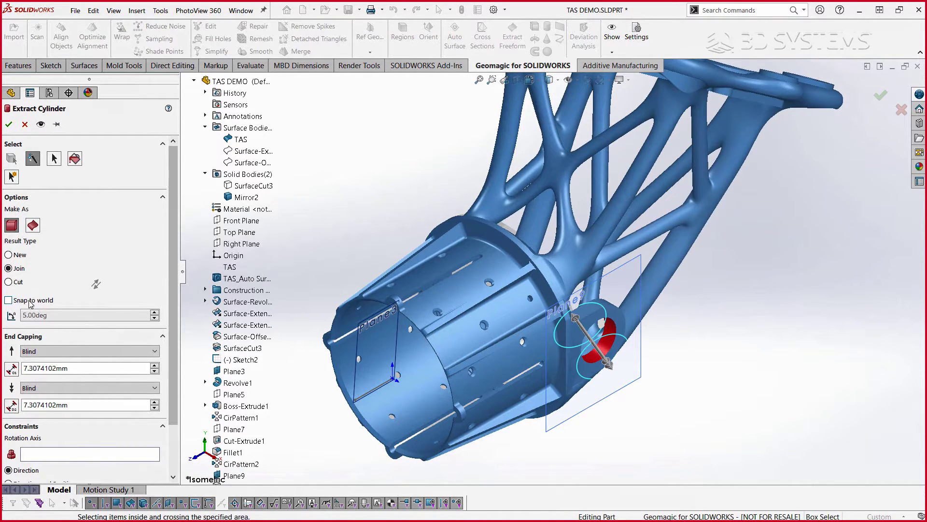
click(616, 276)
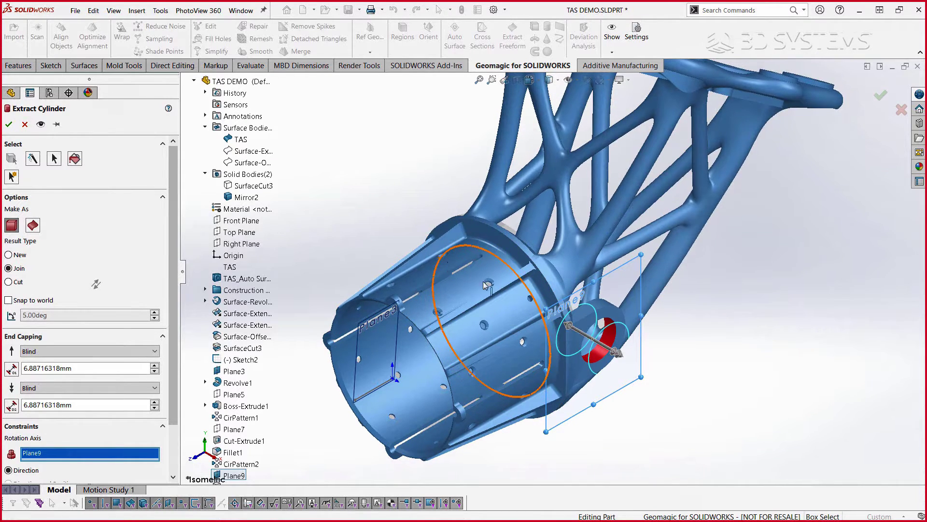
drag(572, 333, 626, 367)
click(26, 285)
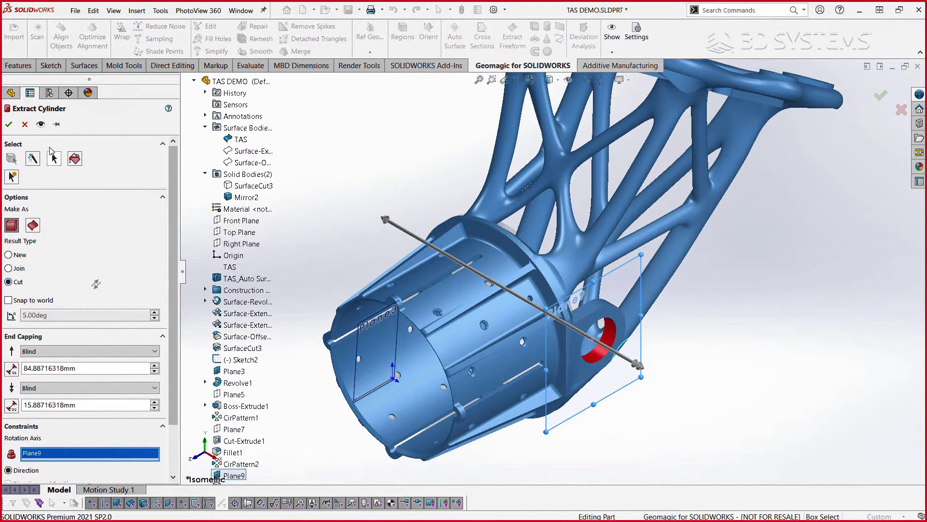
click(40, 126)
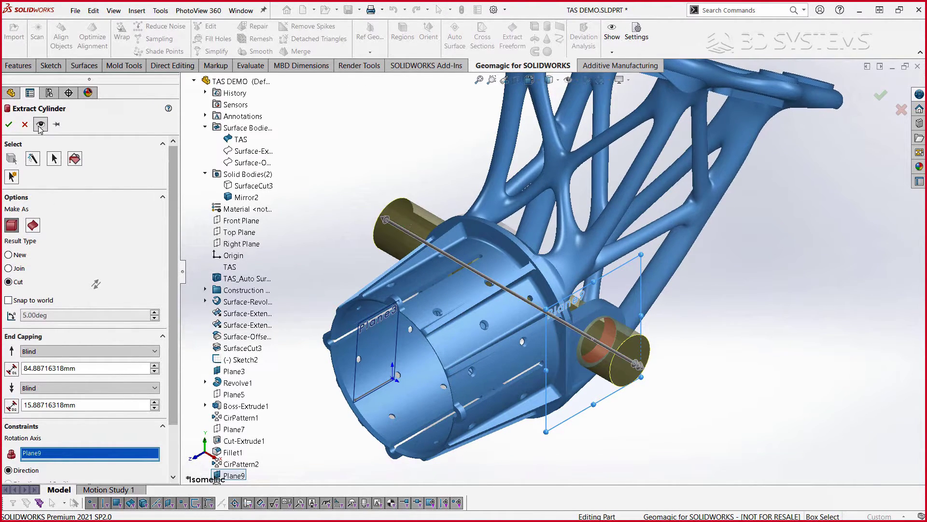
click(882, 95)
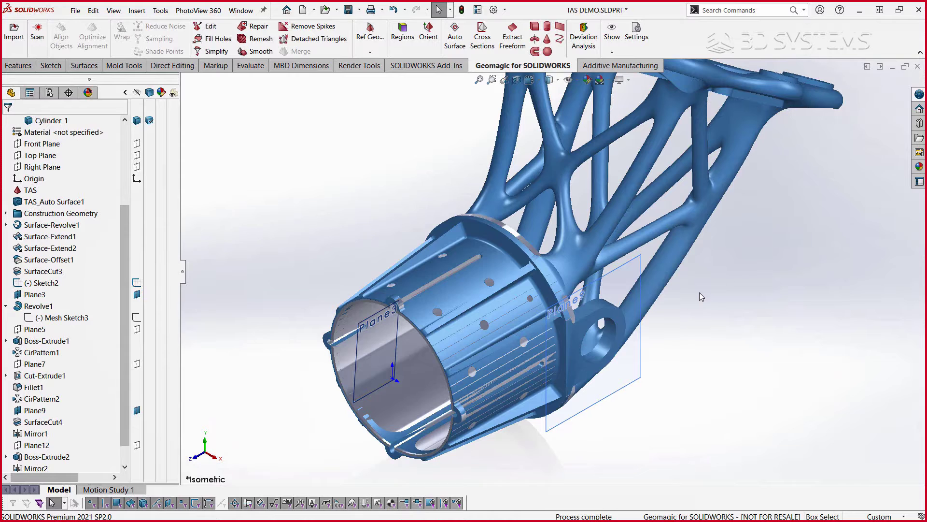
scroll(738, 235, up, 2)
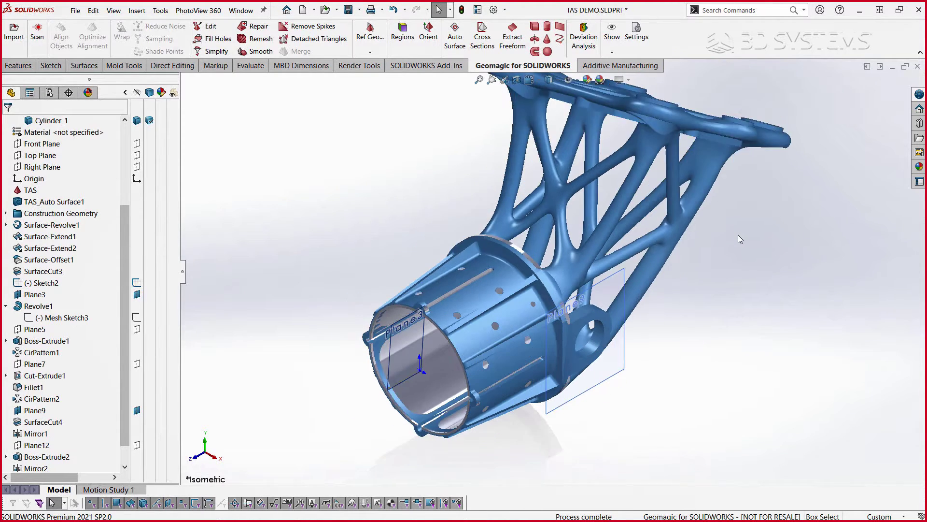
scroll(738, 234, up, 3)
middle_drag(462, 389, 523, 126)
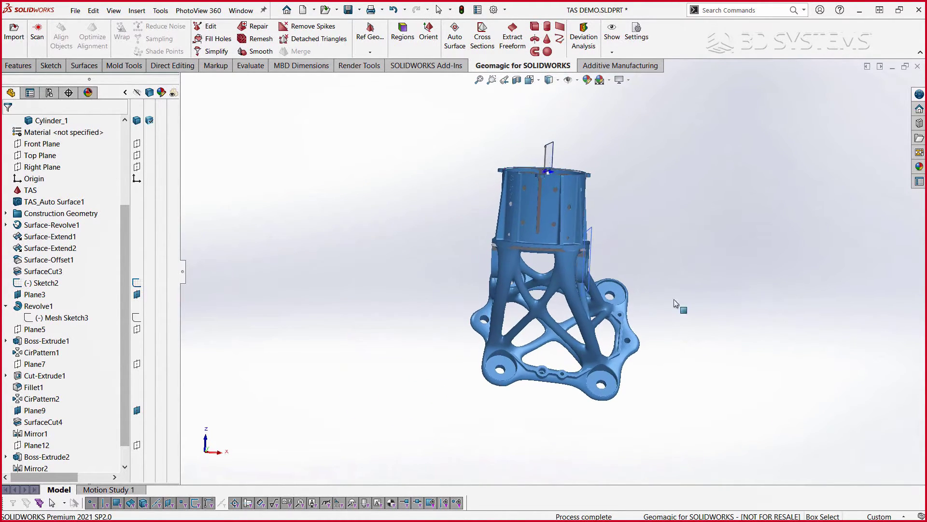
middle_drag(674, 299, 556, 227)
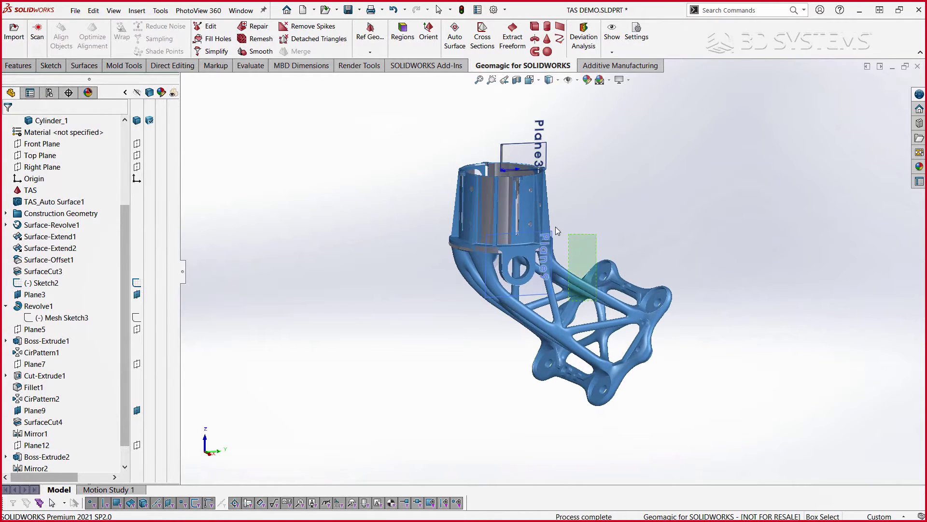
scroll(554, 227, down, 3)
scroll(137, 227, up, 2)
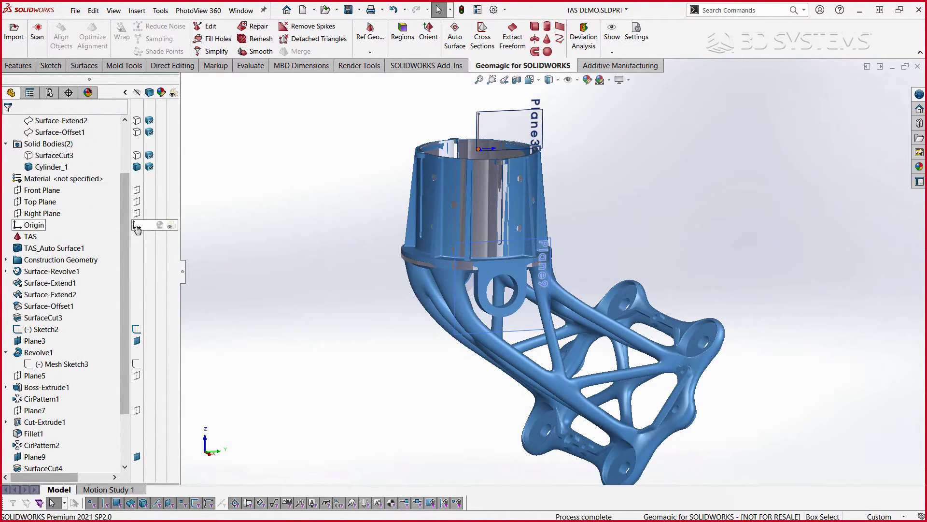
Hide the TAS mesh to inspect the rebuilt cylinder, slots and lugs, and show the mesh again
scroll(137, 228, up, 2)
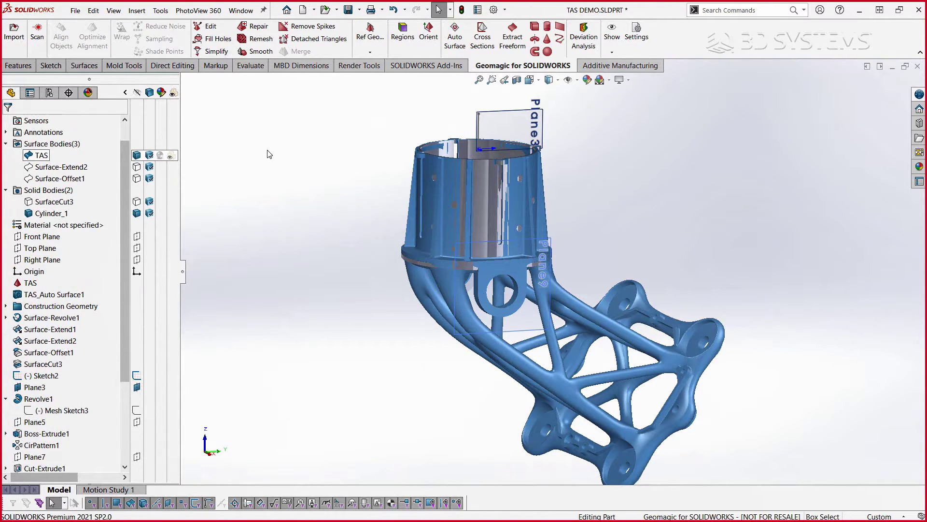
scroll(503, 197, down, 2)
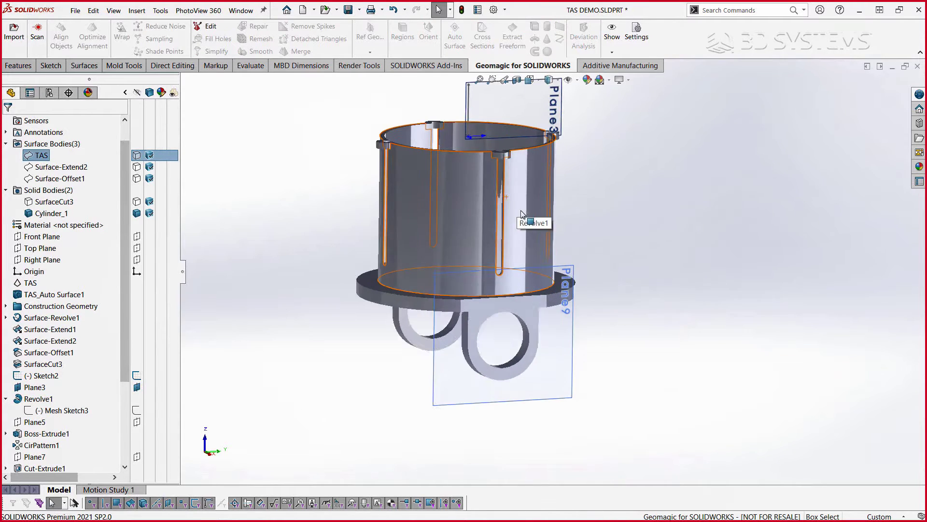
middle_drag(522, 214, 599, 362)
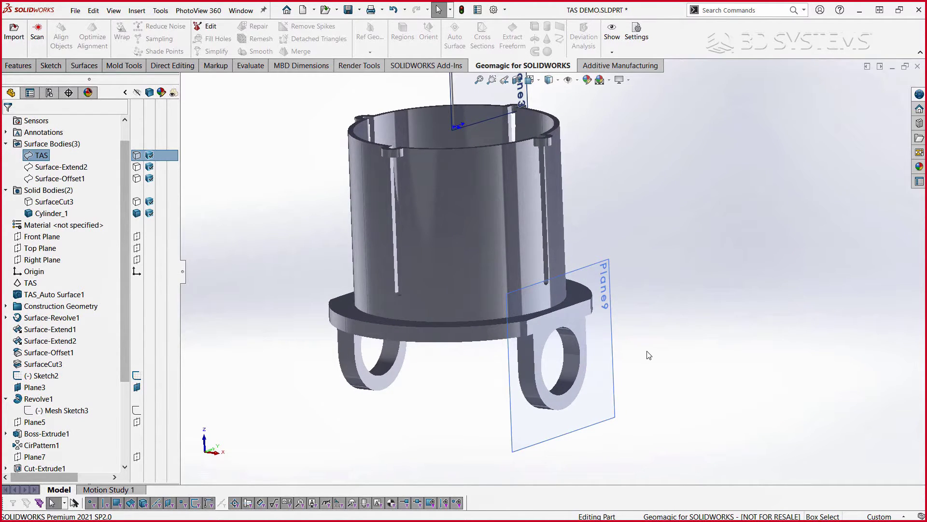
click(136, 155)
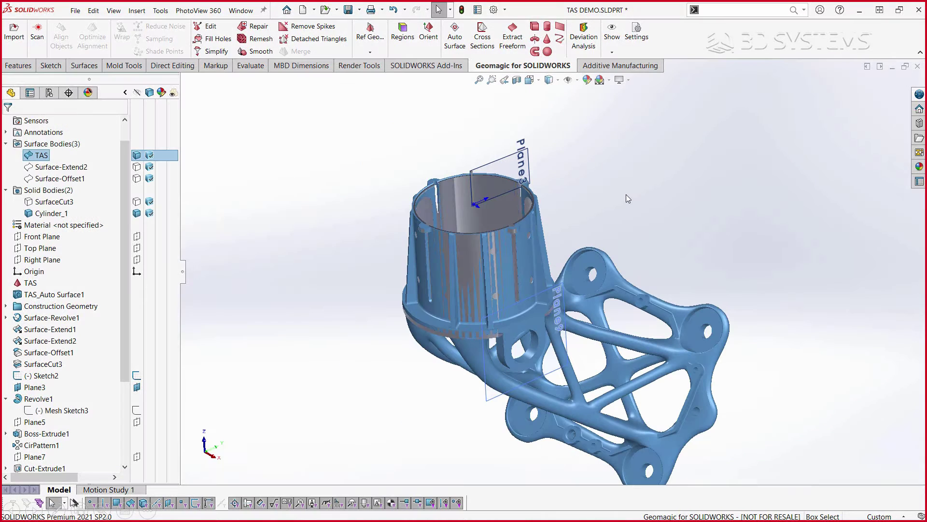
Start a new reference plane using Line1 of Sketch2 as first reference and the Top Plane as second reference
click(628, 198)
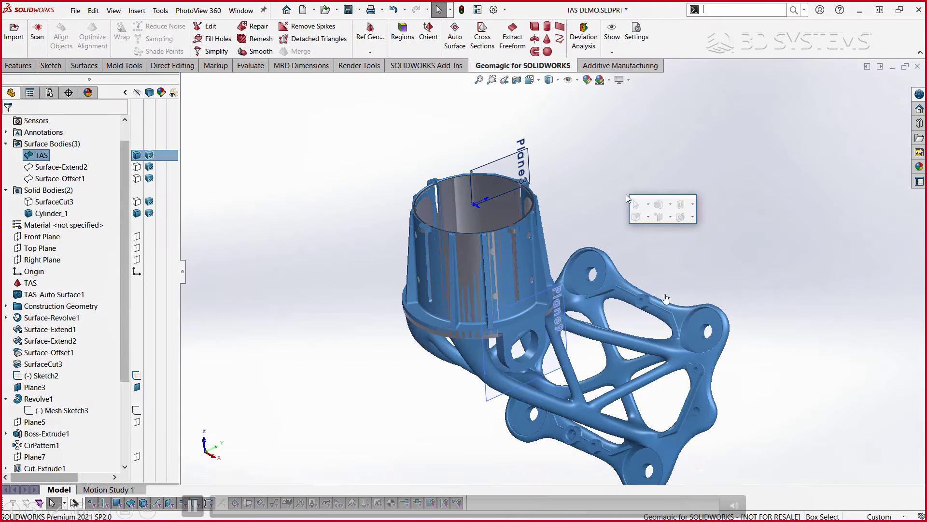
click(648, 217)
click(670, 216)
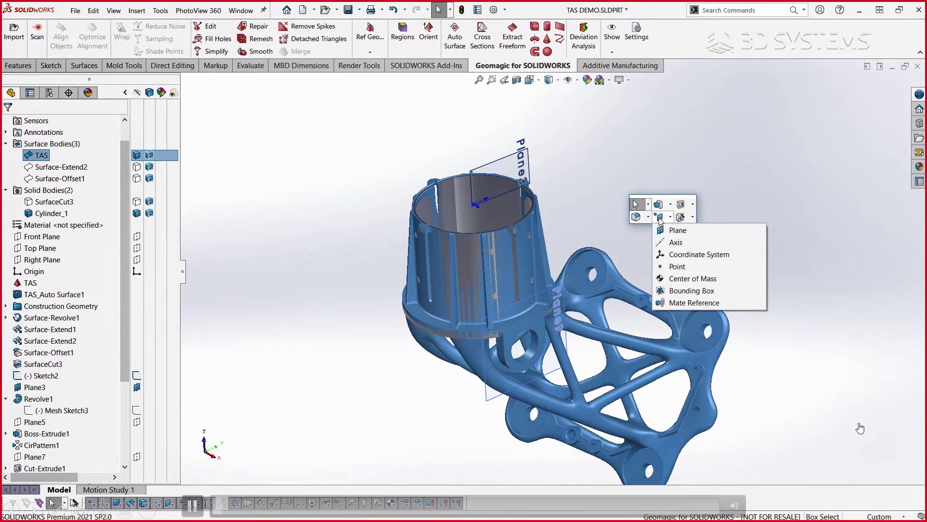
click(670, 217)
click(670, 216)
click(672, 231)
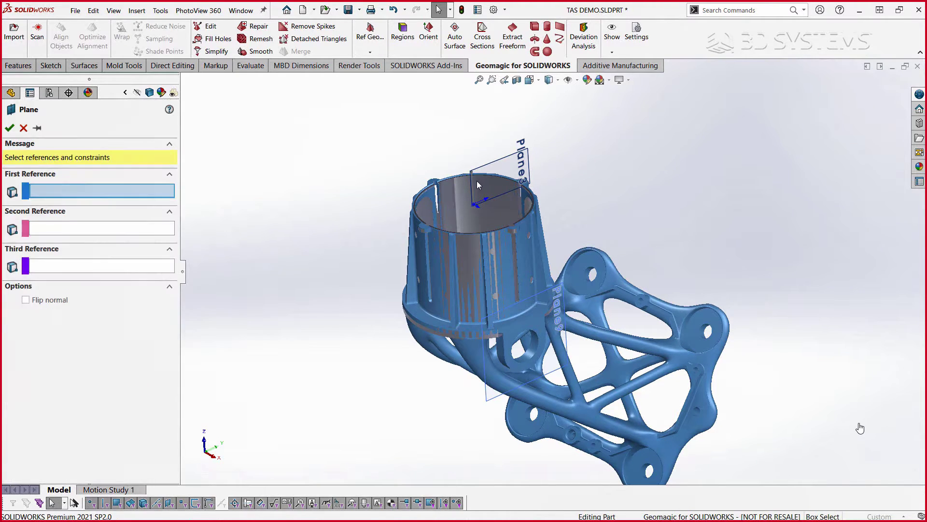
click(471, 184)
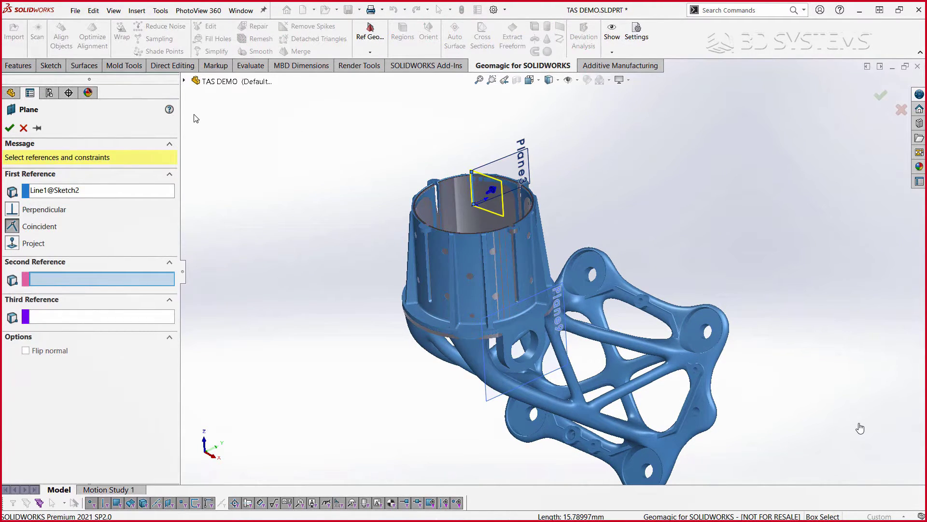
click(183, 81)
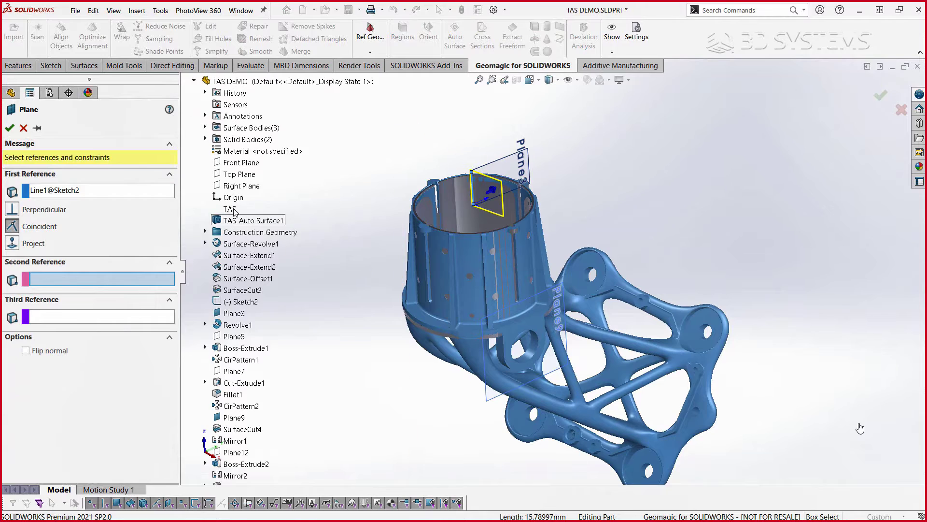
click(239, 174)
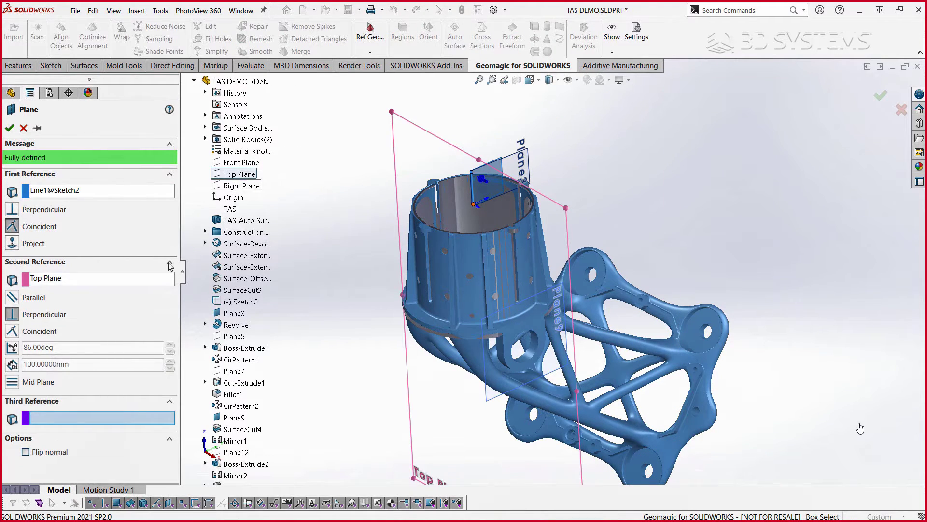
Set the new plane at 30° to the Top Plane with its offset flipped, and create it
click(12, 348)
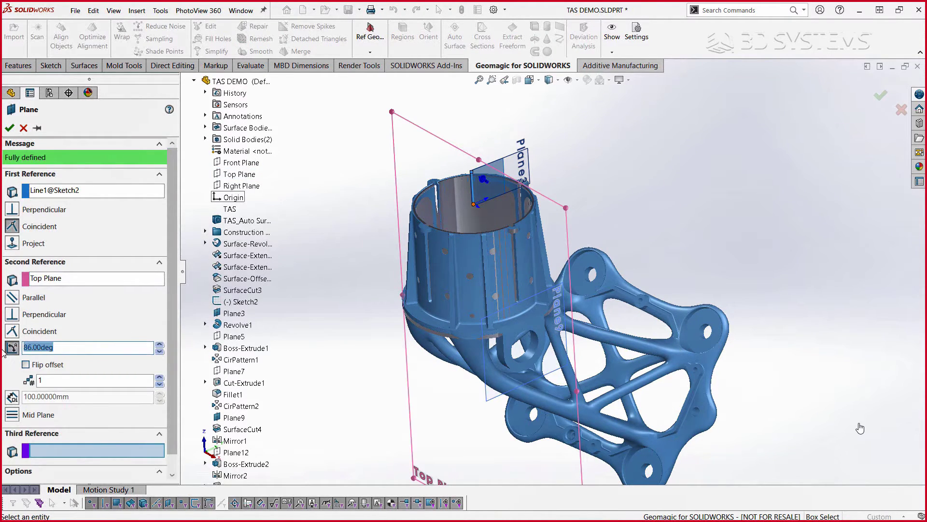
text(30)
key(Return)
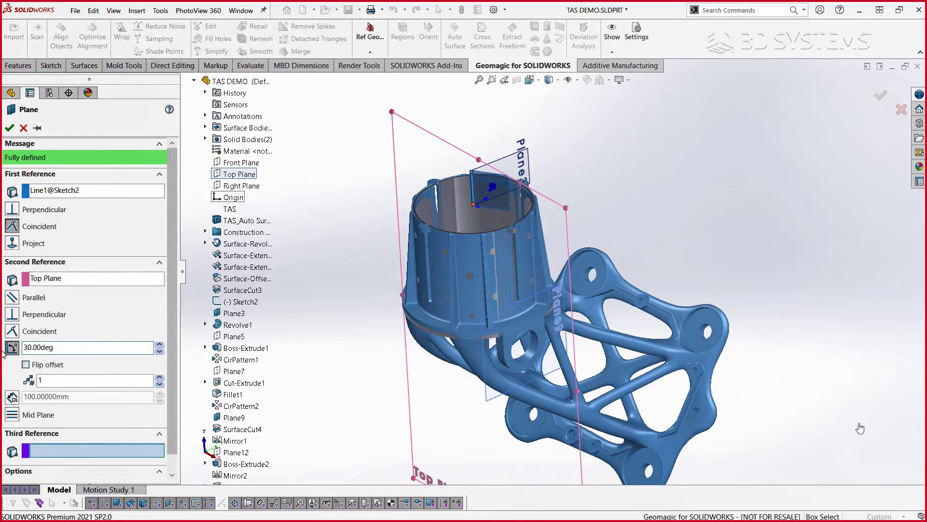
click(26, 365)
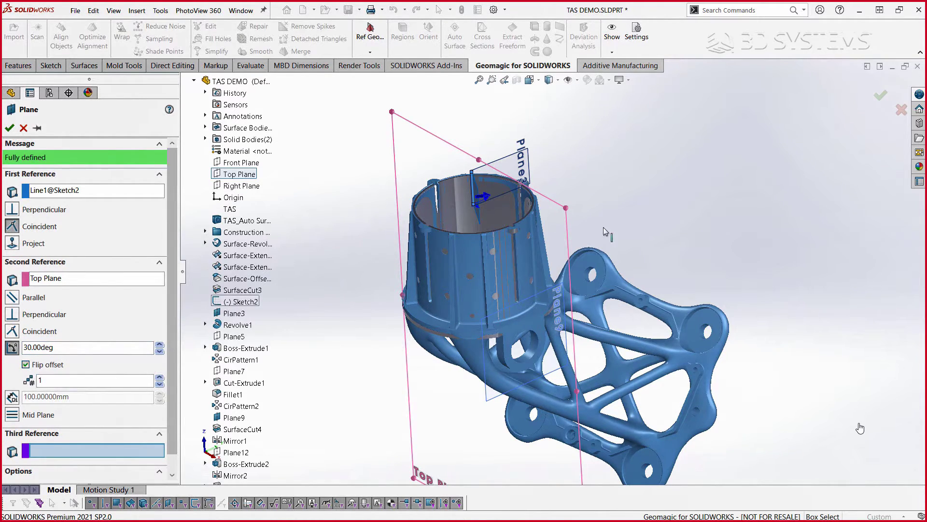
click(881, 97)
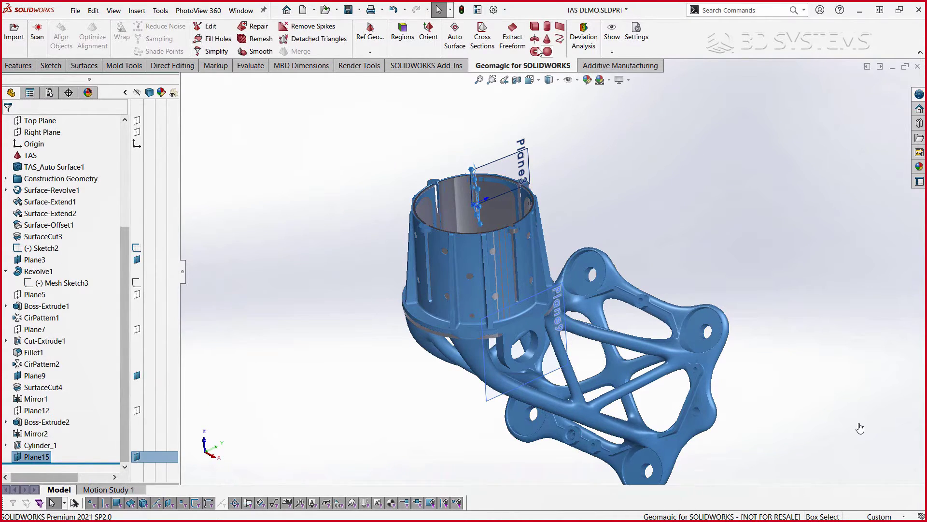
Set up a single cross section of the TAS mesh on Plane15 with a 0 mm offset
click(483, 33)
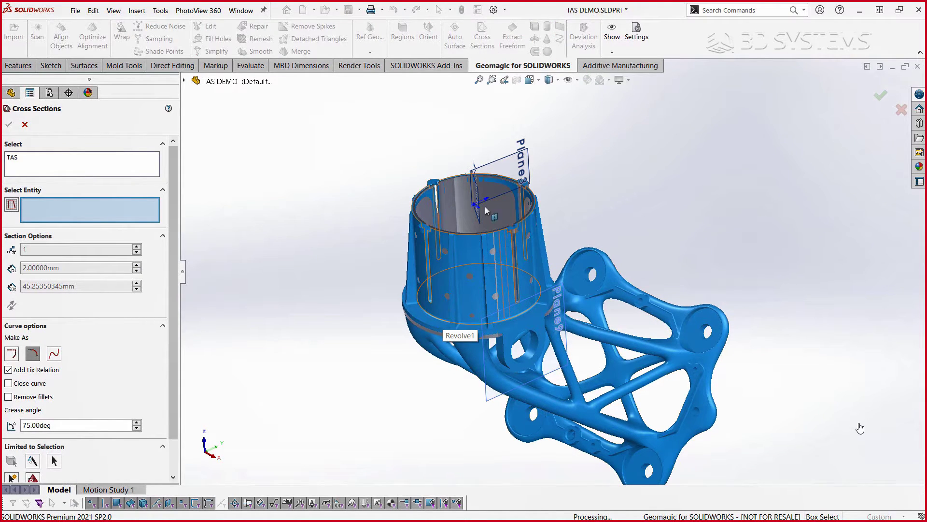
click(478, 191)
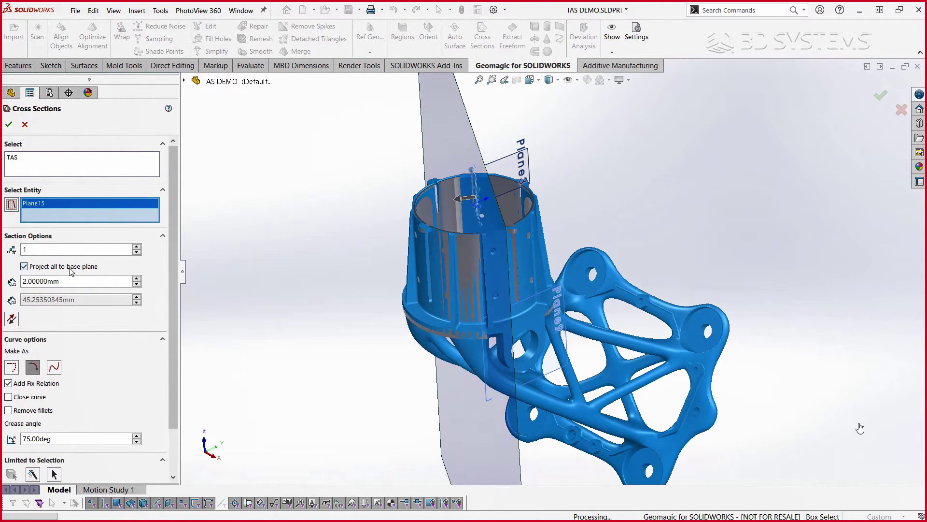
double_click(64, 280)
text(0)
click(234, 287)
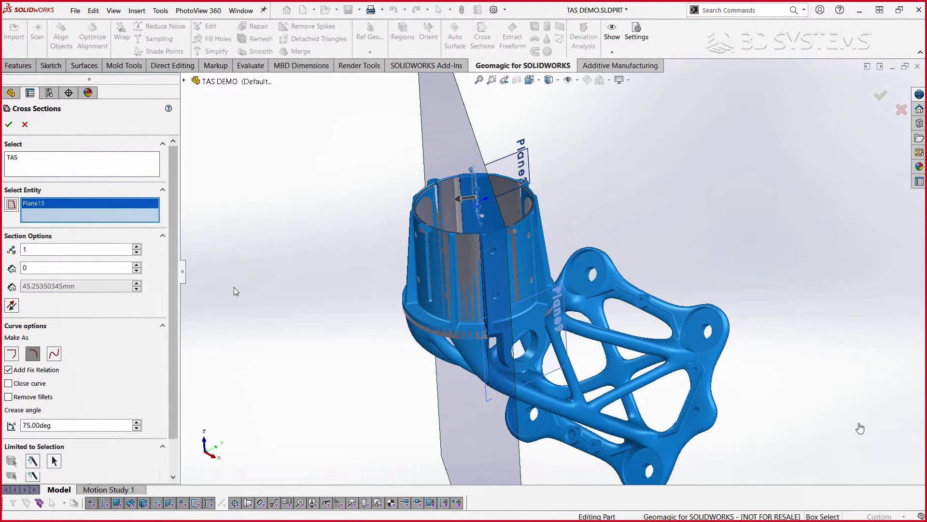
Limit the cross section to the mesh faces of the narrow rib on the cylinder's outside and generate the section sketch
scroll(163, 372, down, 2)
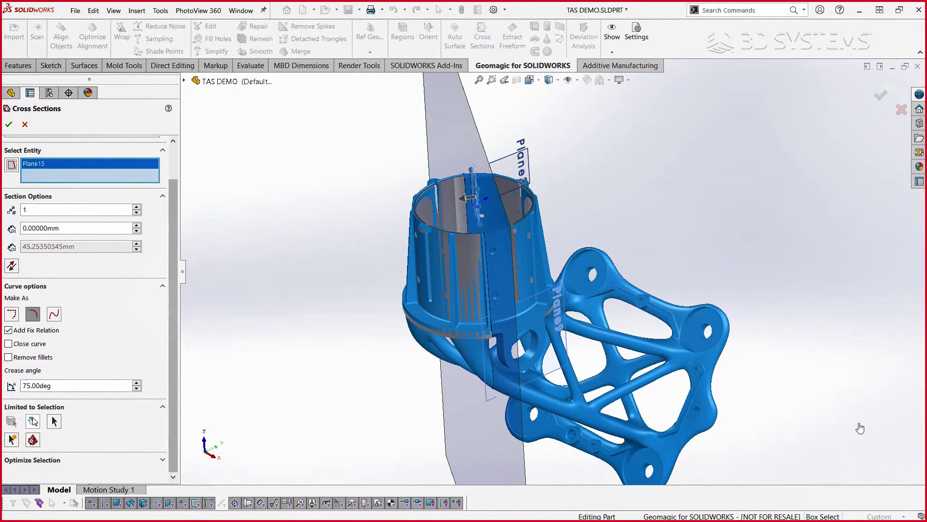
scroll(499, 289, down, 5)
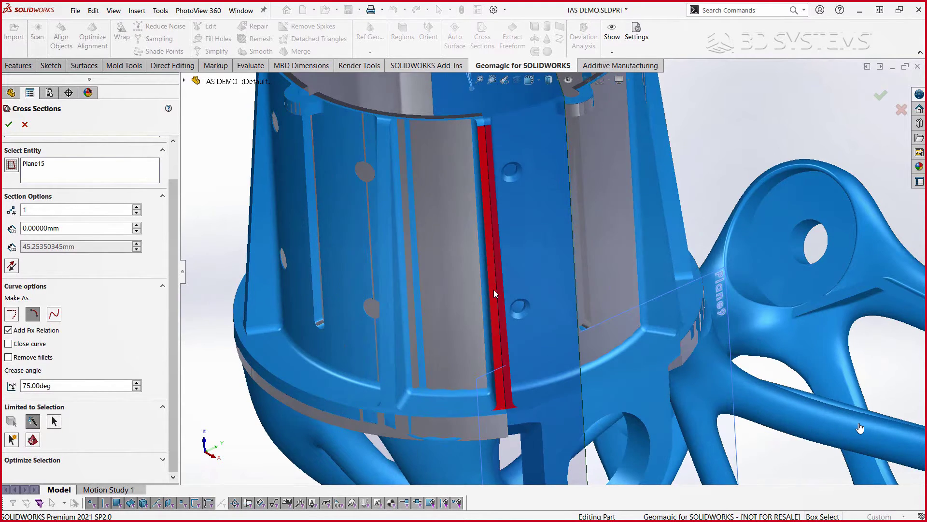
scroll(478, 131, down, 2)
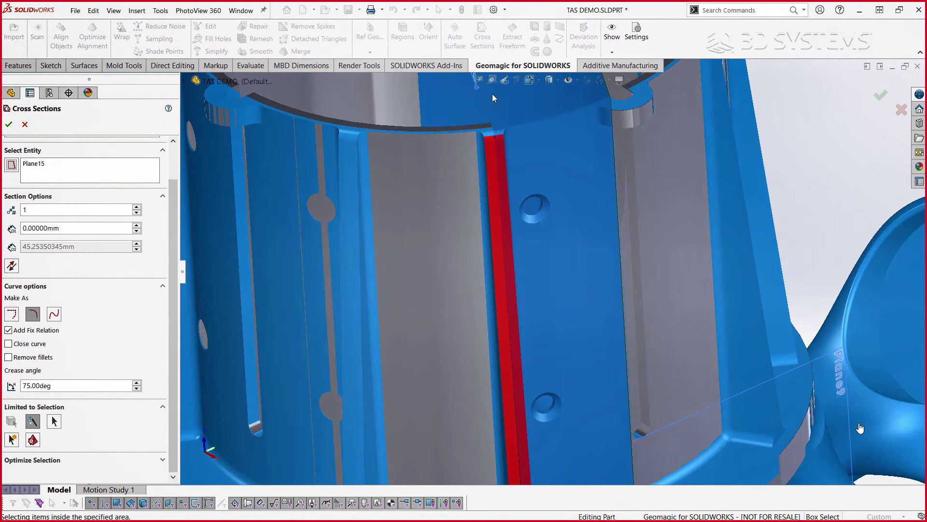
scroll(513, 196, up, 5)
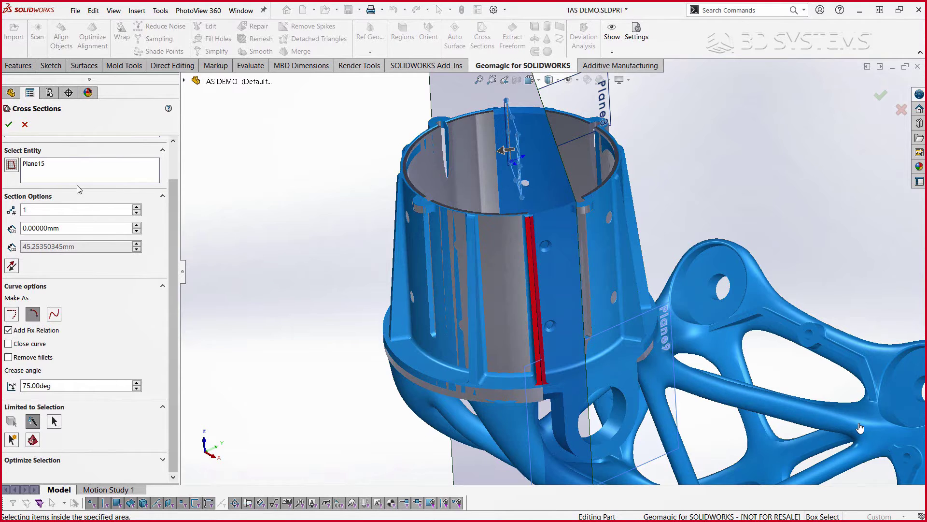
click(8, 124)
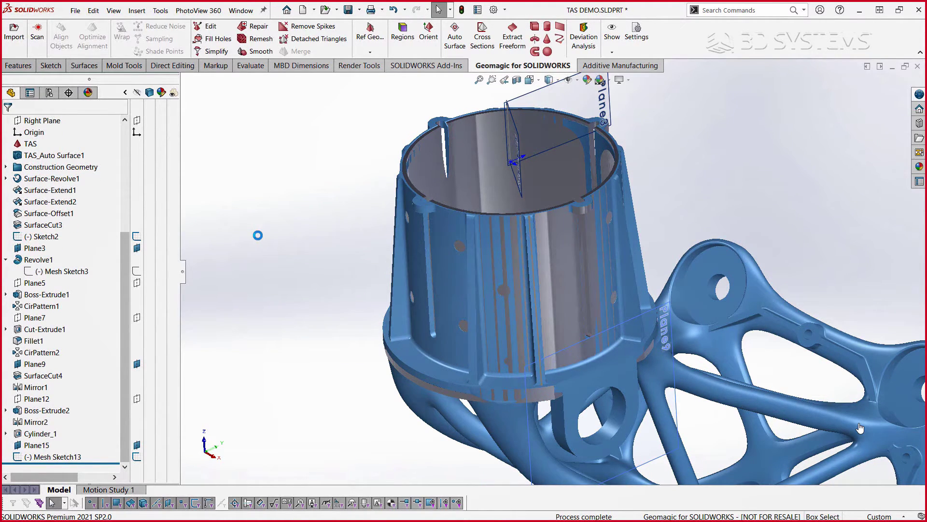
Open the rib's section sketch for editing and hide the TAS mesh
click(76, 455)
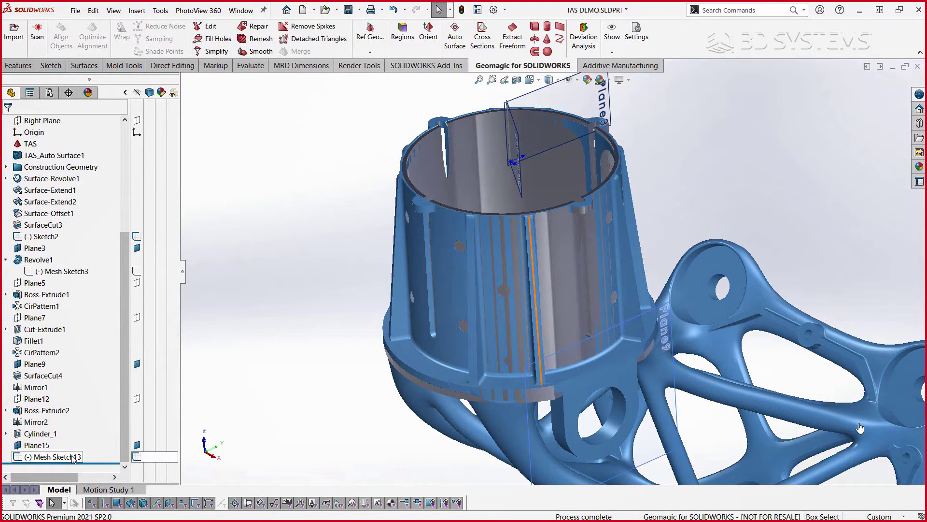
click(82, 426)
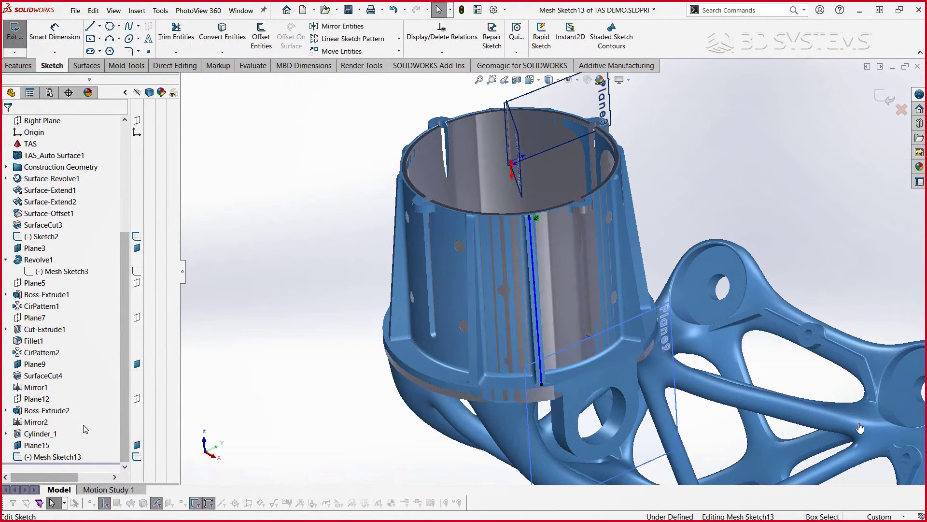
scroll(124, 161, up, 2)
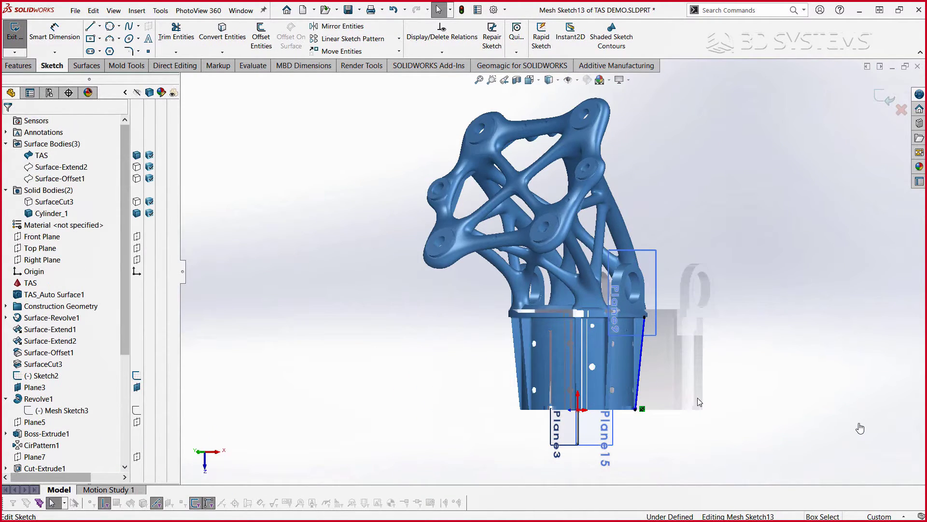
click(39, 155)
Sketch a horizontal line from the rib curve's flange end, a vertical line along the cylinder wall to the rim, and a horizontal line about 0.42 mm long
scroll(593, 235, down, 5)
scroll(594, 235, down, 2)
key(l)
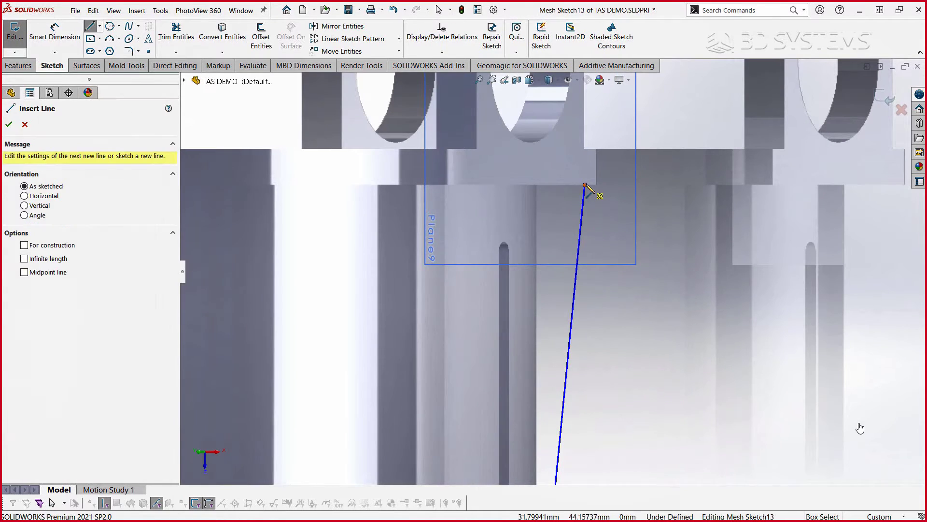
click(584, 185)
click(538, 185)
scroll(546, 338, up, 4)
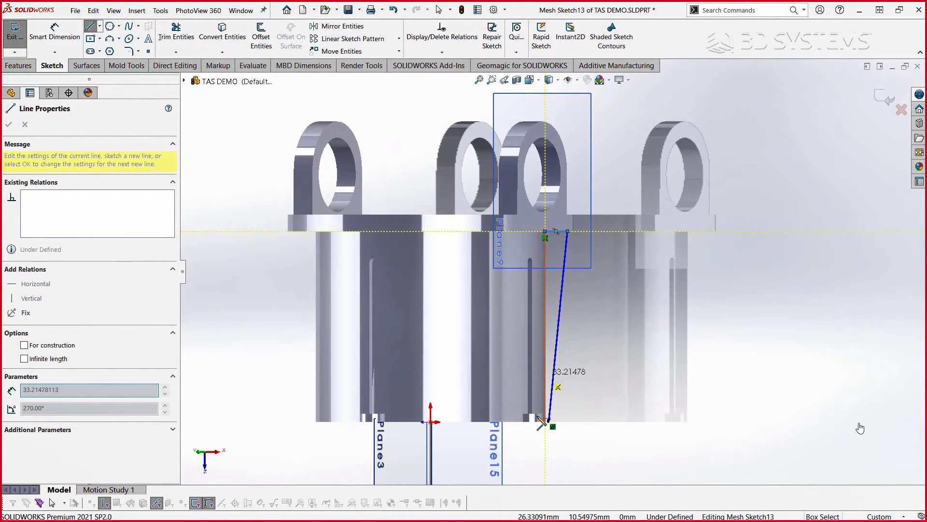
scroll(569, 348, down, 5)
click(565, 314)
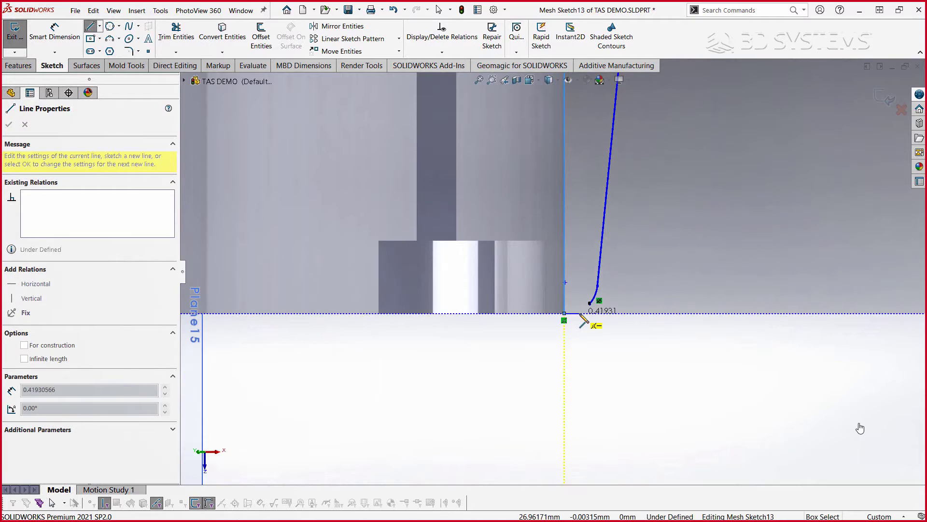
click(580, 314)
key(Escape)
Move the rib curve's open arc end onto the end of the short rim line, closing the profile
scroll(587, 314, down, 5)
drag(596, 287, 568, 312)
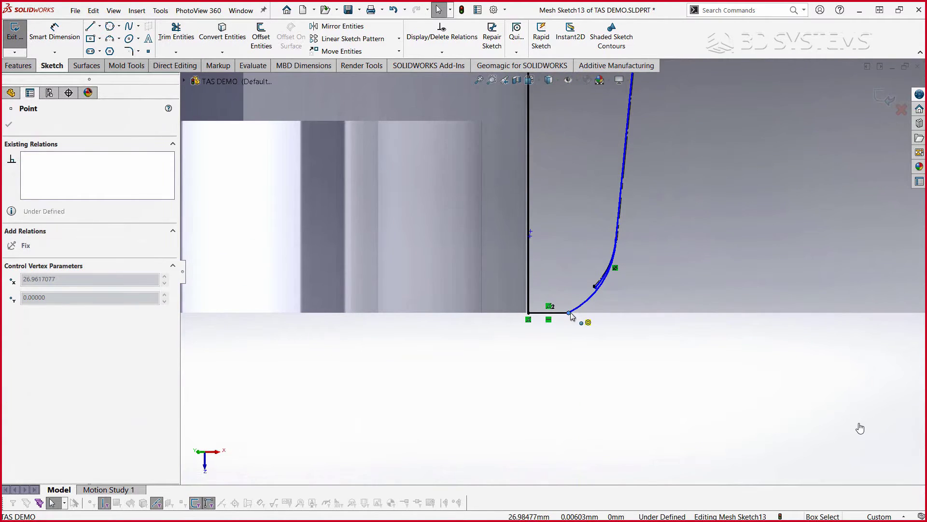
scroll(610, 329, up, 1)
scroll(608, 330, up, 9)
mouse_move(621, 349)
ctrl+middle_down()
mouse_move(590, 474)
mouse_move(595, 507)
ctrl+middle_up()
scroll(673, 266, up, 4)
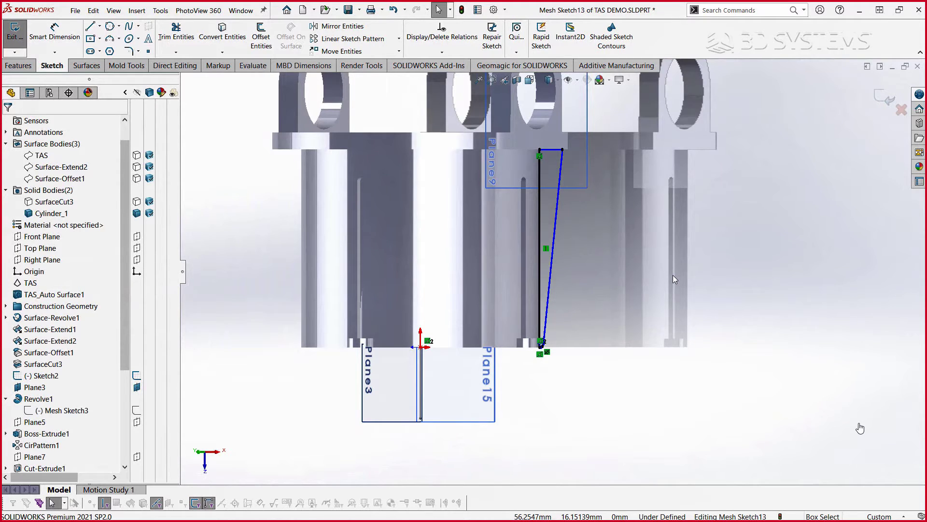
Start a revolved boss from the closed rib profile about the cylinder's centre line with an angle of 2 degrees
key(ctrl+7)
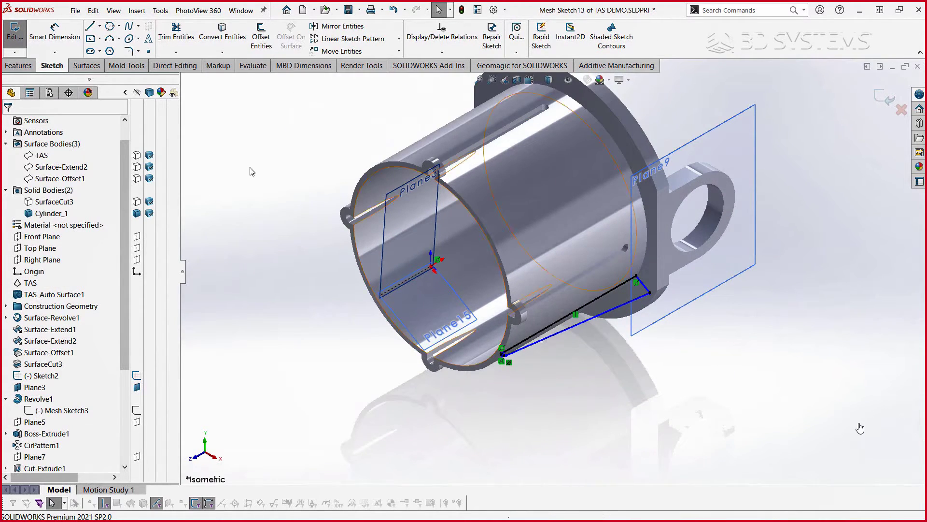
click(18, 65)
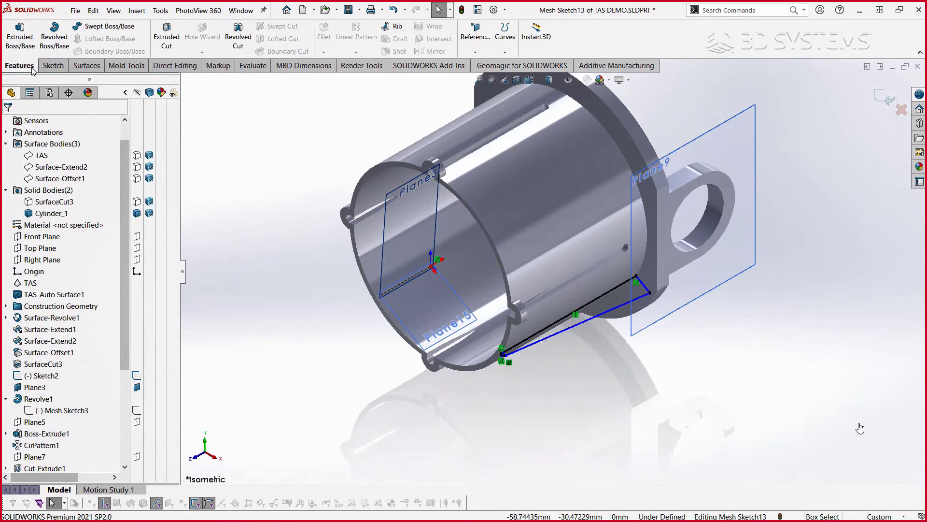
click(54, 44)
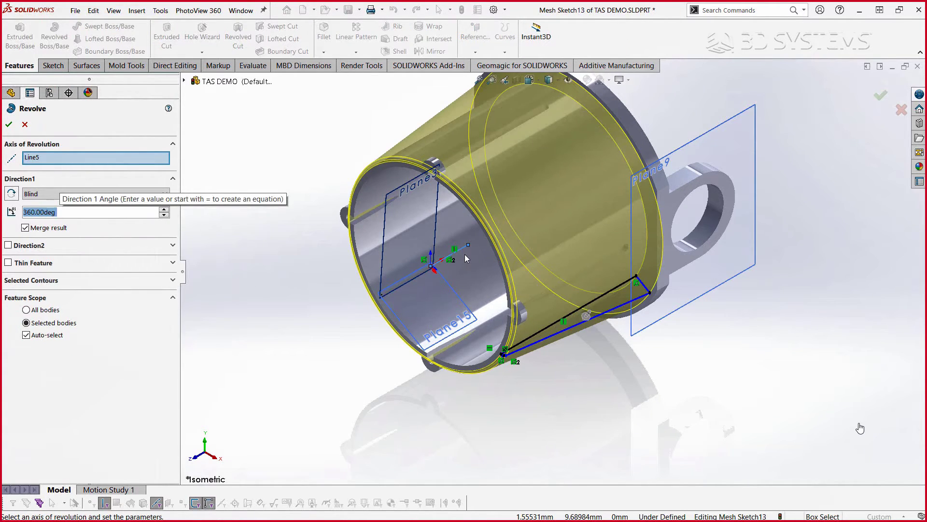
click(132, 215)
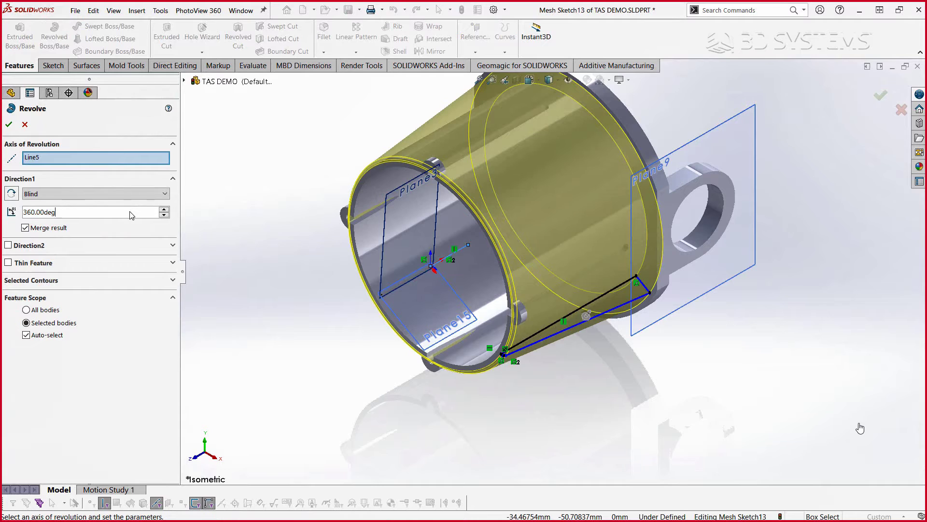
double_click(131, 211)
text(2)
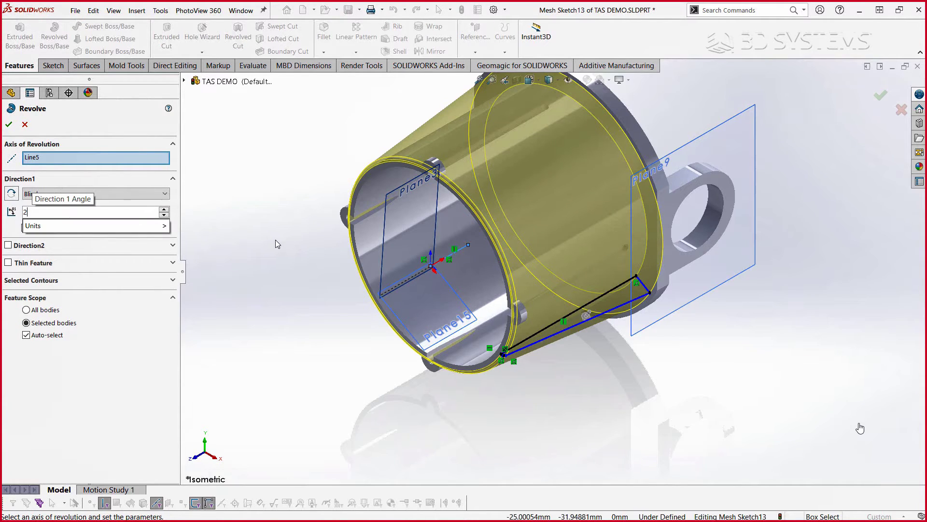
key(Return)
middle_drag(552, 282, 485, 259)
Make the rib revolve mid-plane at 4 degrees, merging it only with the manually selected cylinder body
click(97, 194)
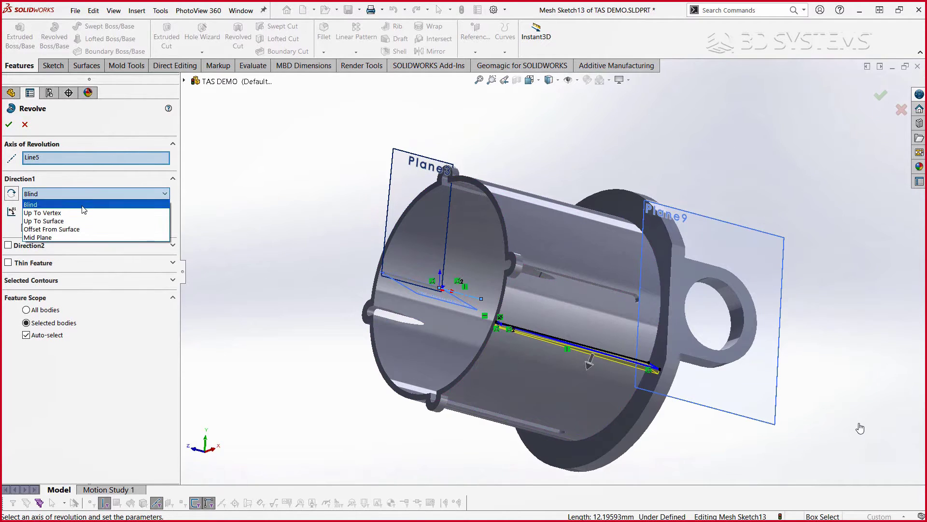
click(99, 236)
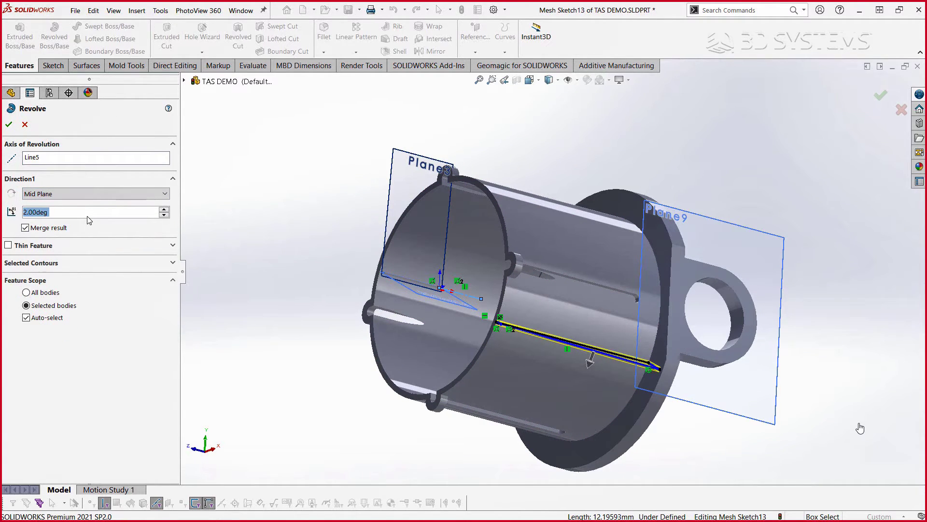
text(4)
key(Return)
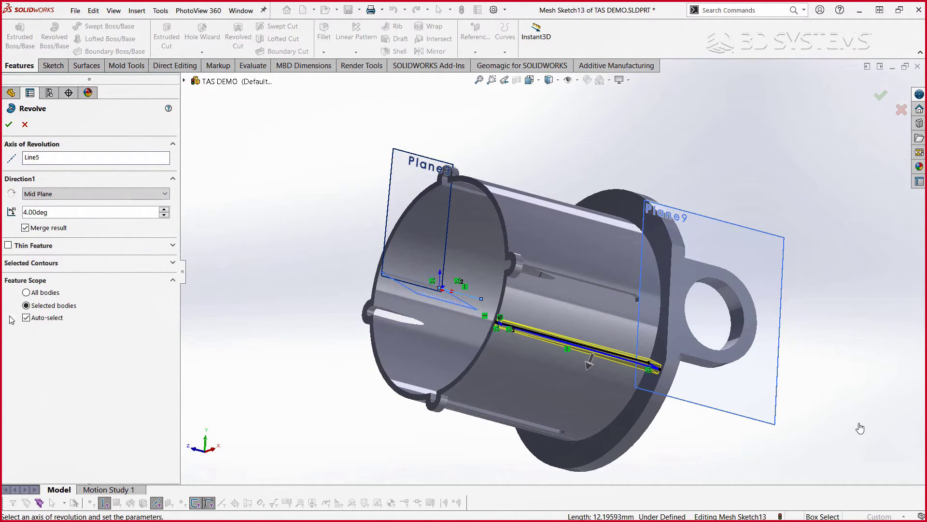
click(26, 318)
click(529, 260)
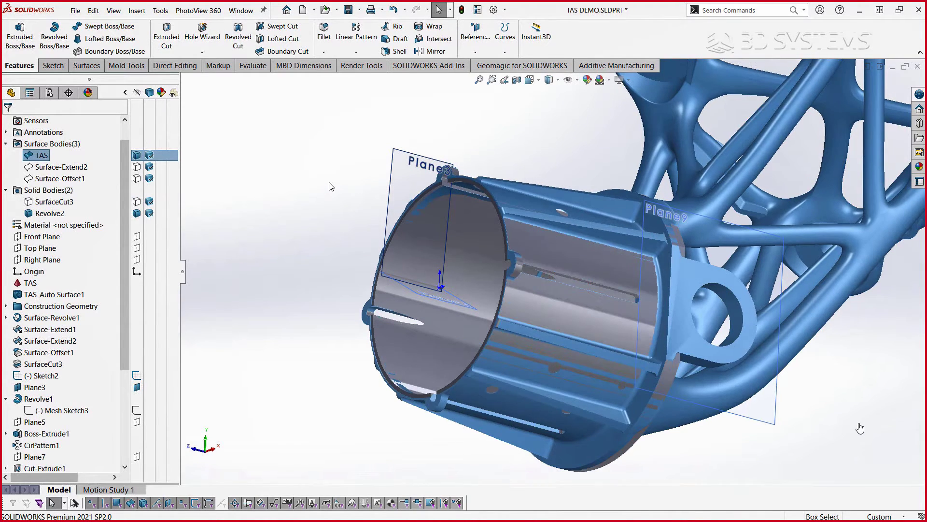
Set up a circular pattern of the revolved rib, using the cylinder's inner face as the direction reference
click(305, 248)
middle_drag(304, 249, 302, 236)
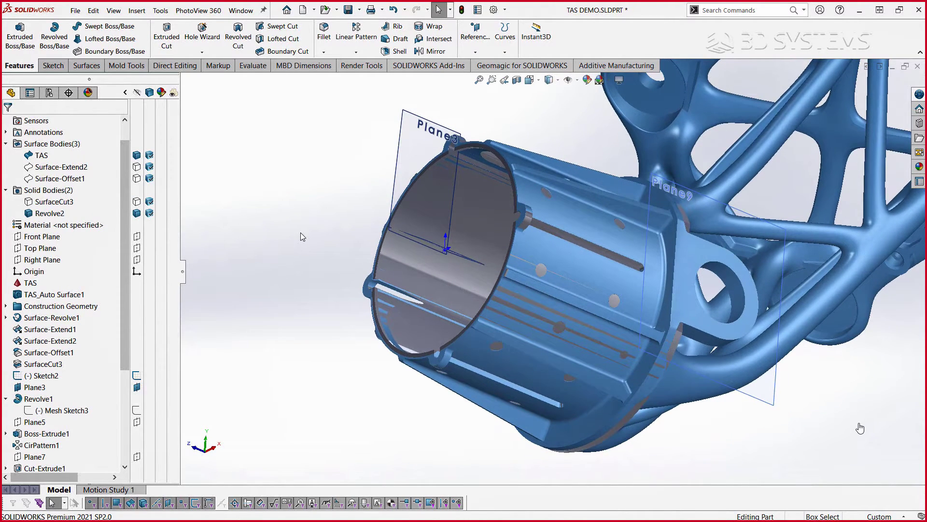
click(371, 52)
click(374, 76)
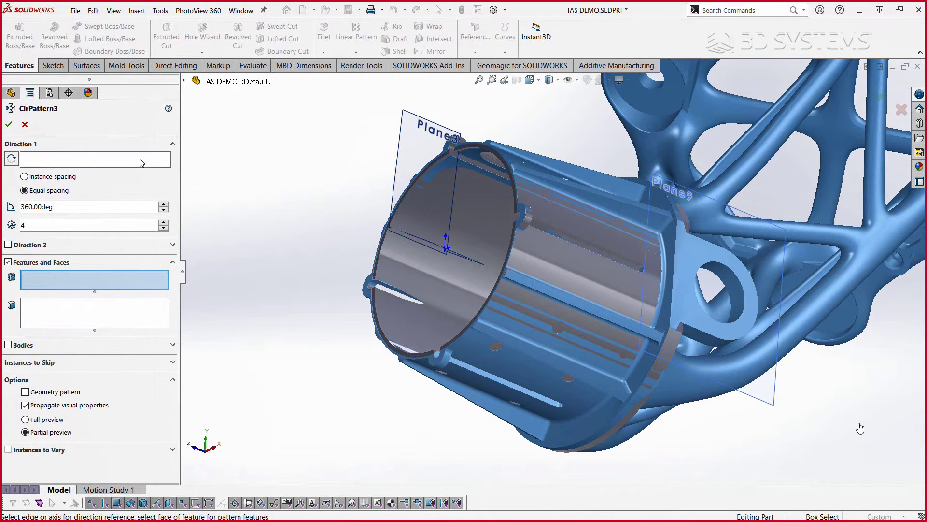
click(142, 162)
click(406, 219)
click(121, 288)
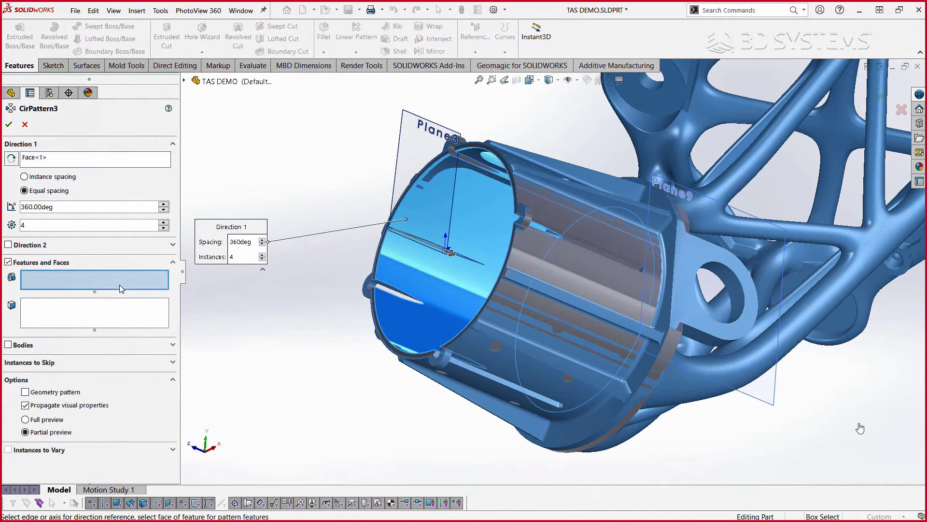
click(554, 296)
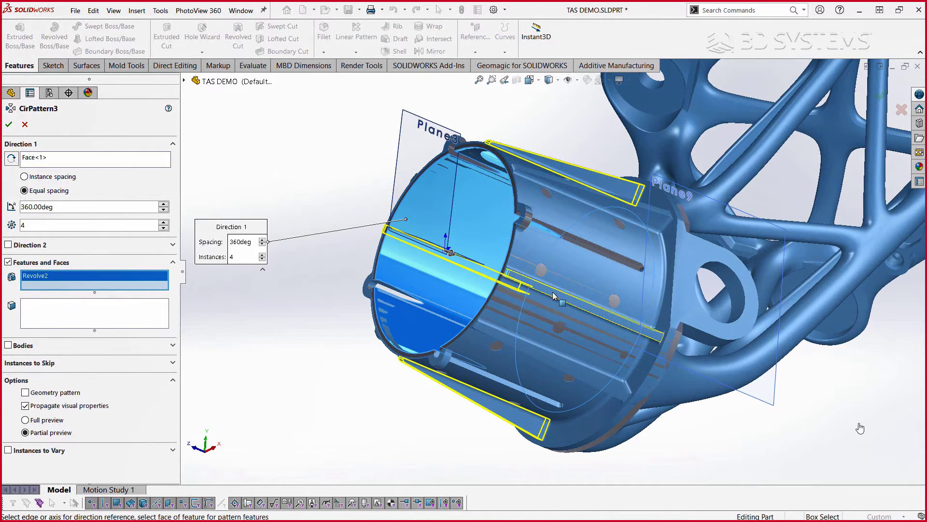
Set the rib pattern to 2 equally spaced instances over 30 degrees and create it
double_click(94, 209)
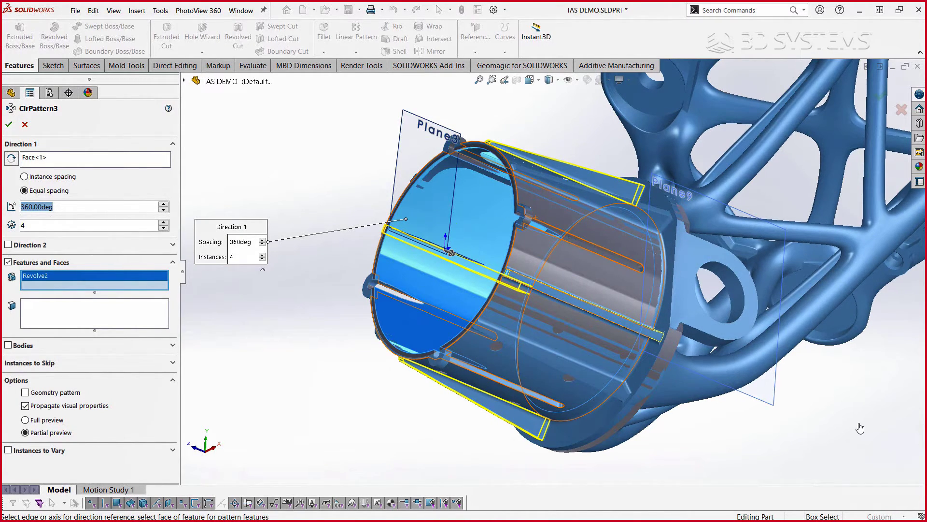
text(30)
key(Return)
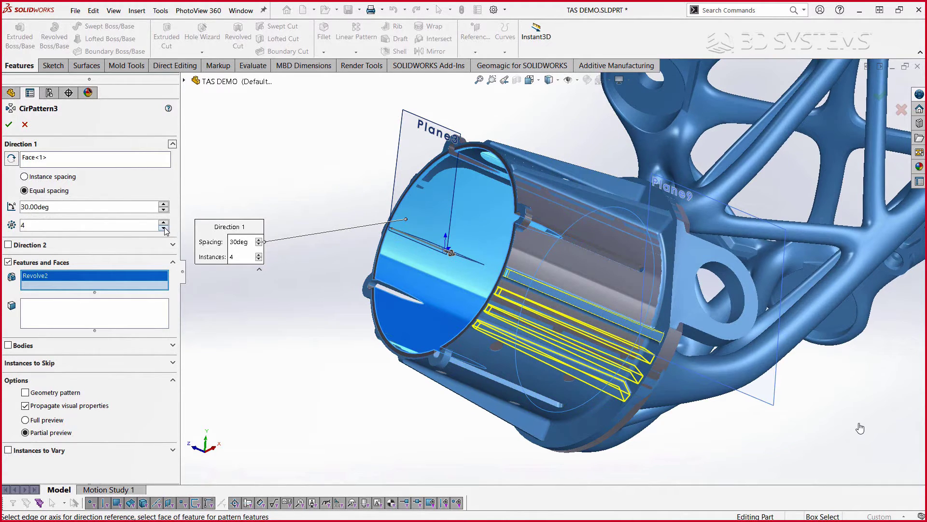
click(164, 228)
click(164, 228)
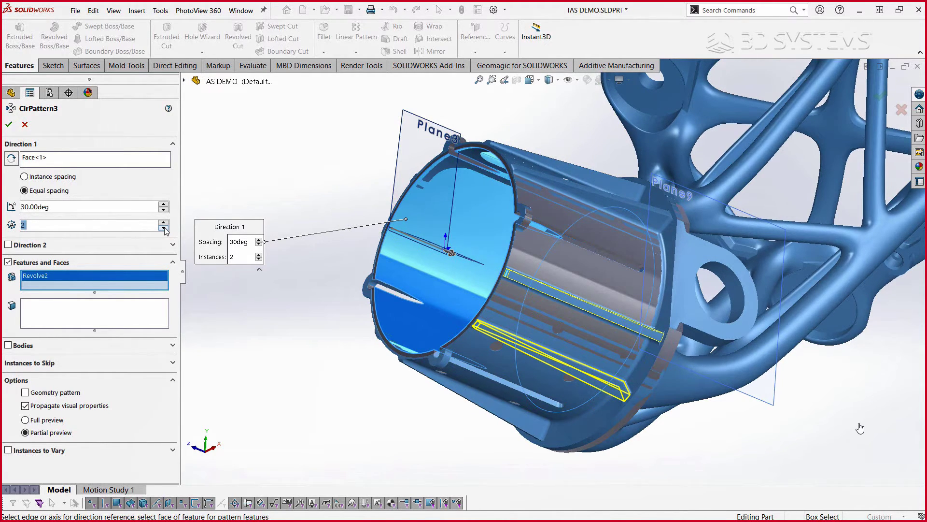
click(8, 124)
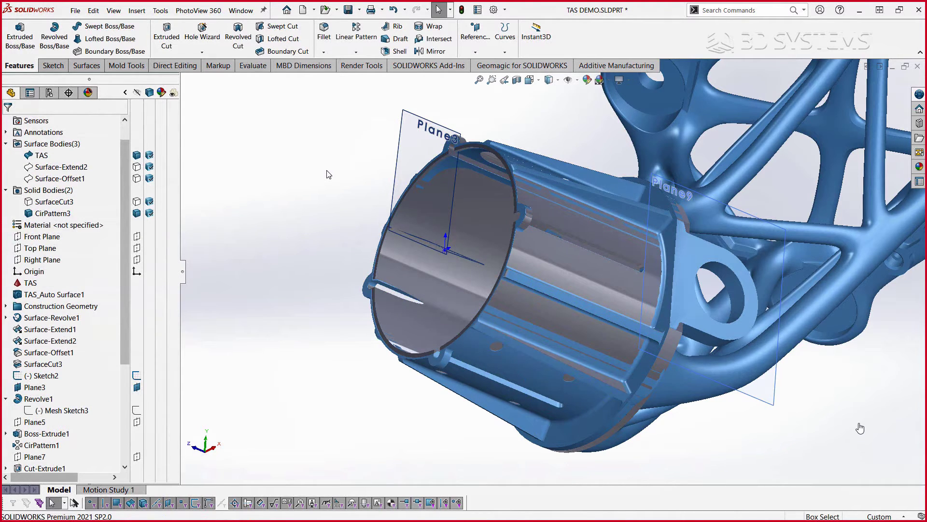
Circular-pattern the first rib and its 30-degree pattern about the cylinder's inner face, with 4 equally spaced instances over 360 degrees
key(Return)
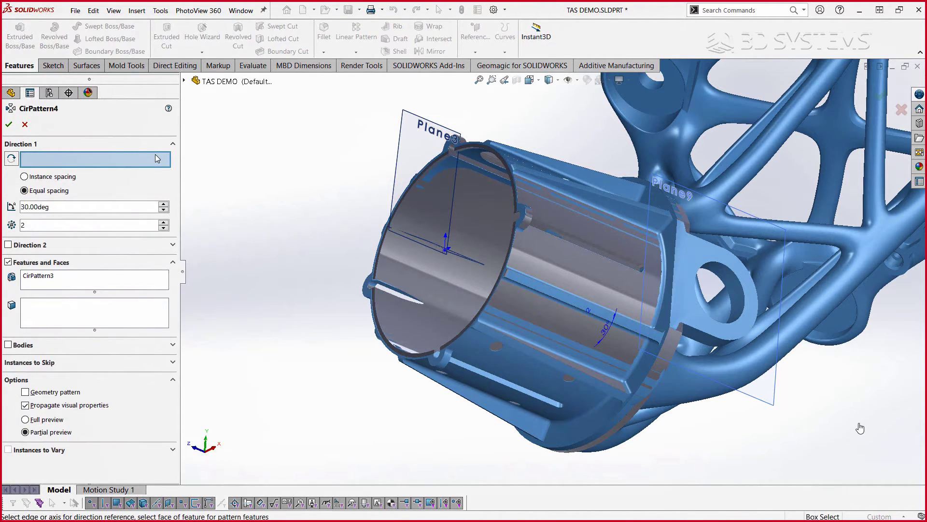
click(488, 193)
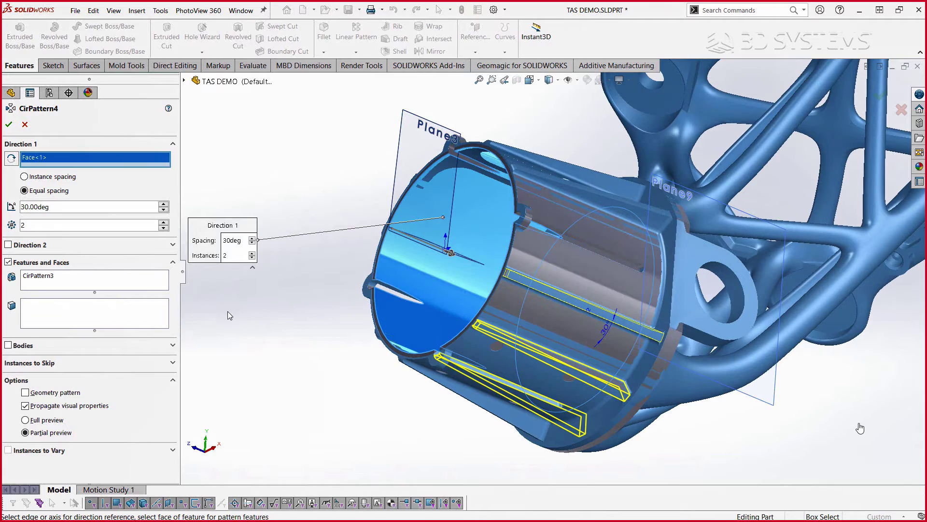
click(146, 288)
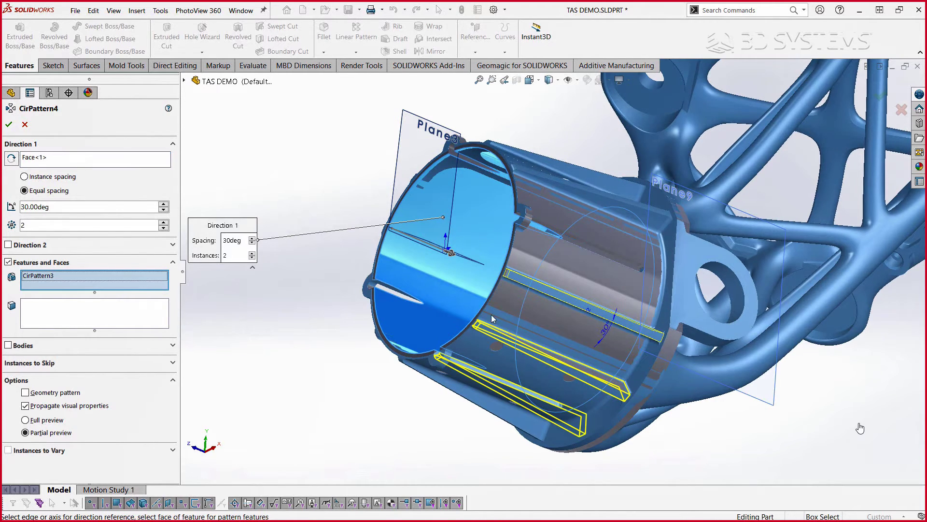
click(571, 303)
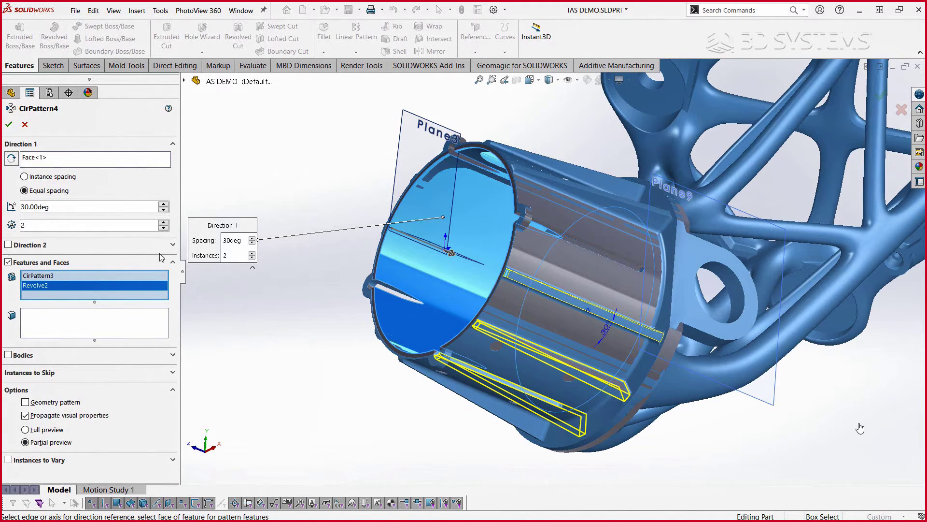
click(157, 207)
text(360)
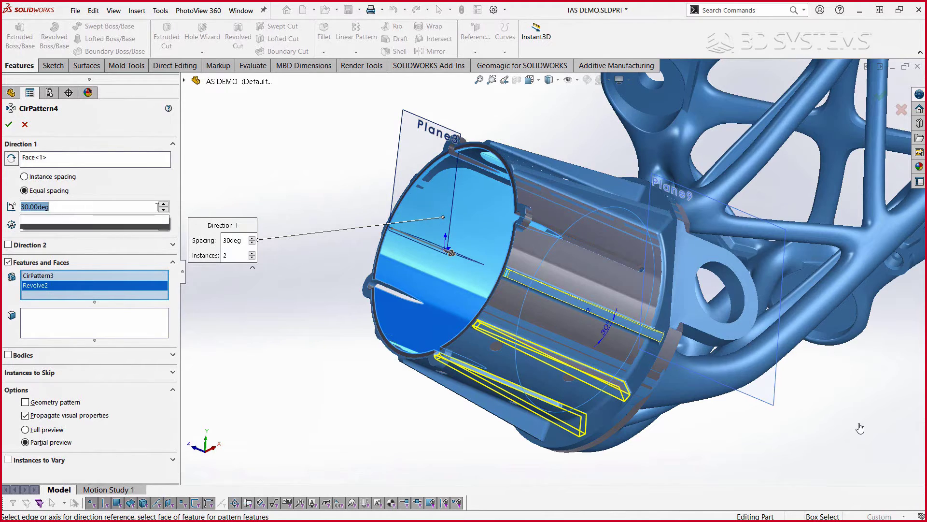
key(Return)
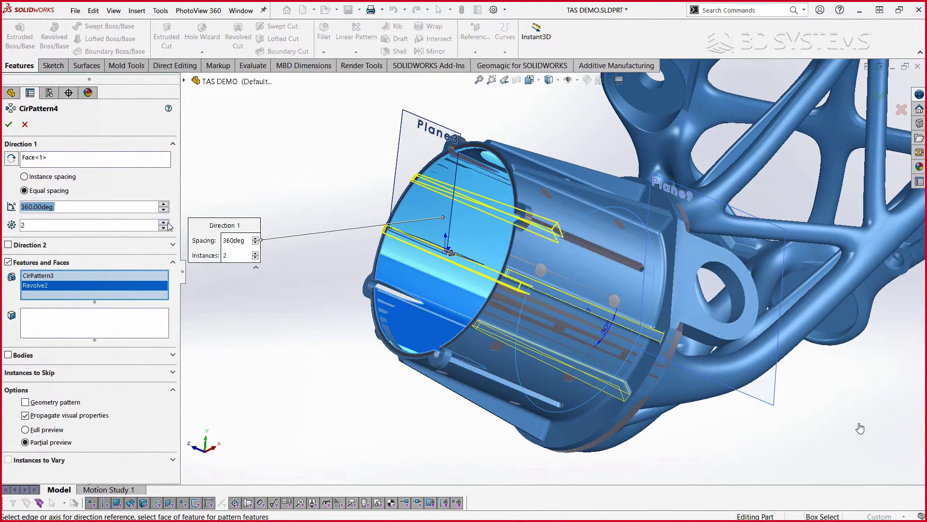
click(164, 222)
click(164, 222)
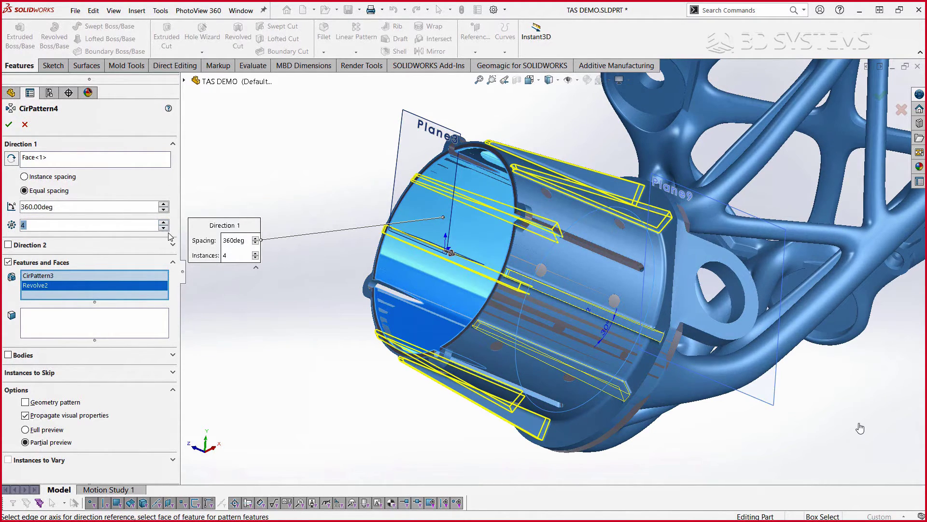
click(9, 125)
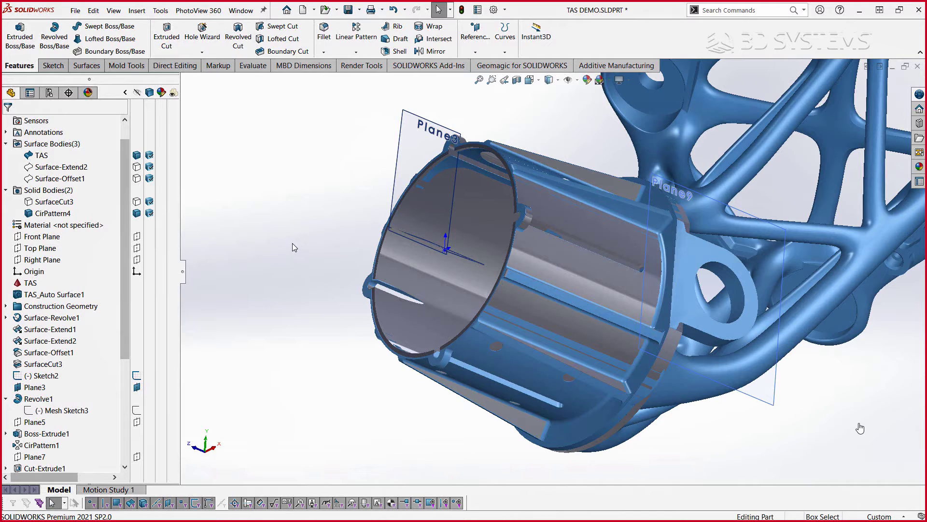
Hide the TAS mesh and show the SurfaceCut3 solid body alongside the ribbed cylinder
key(ctrl+7)
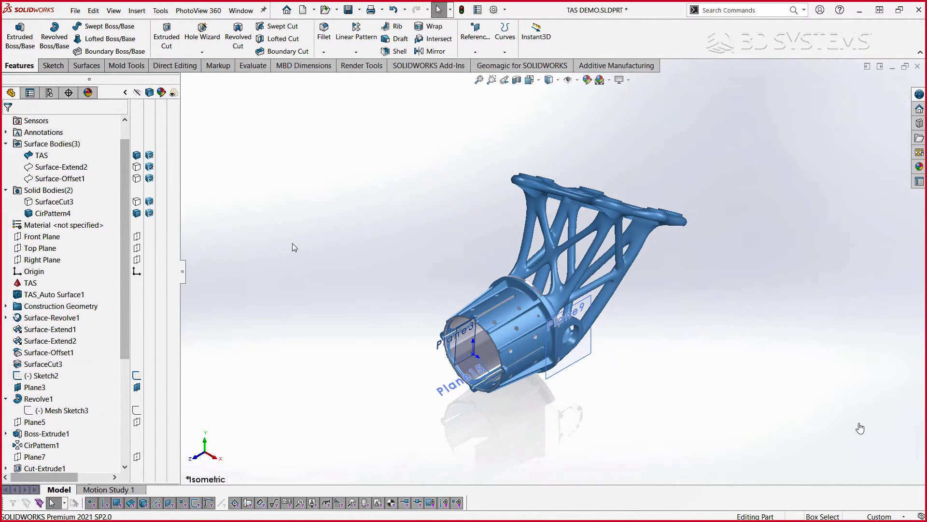
click(137, 155)
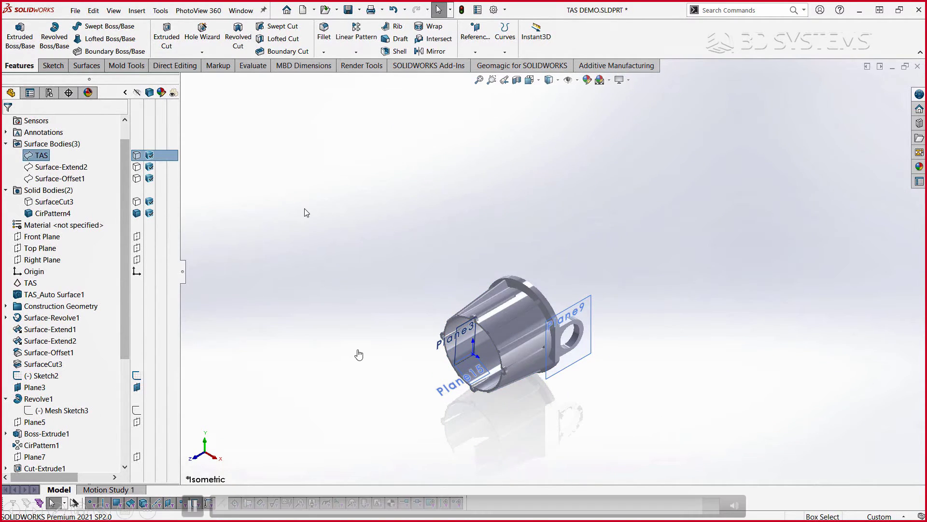
click(137, 202)
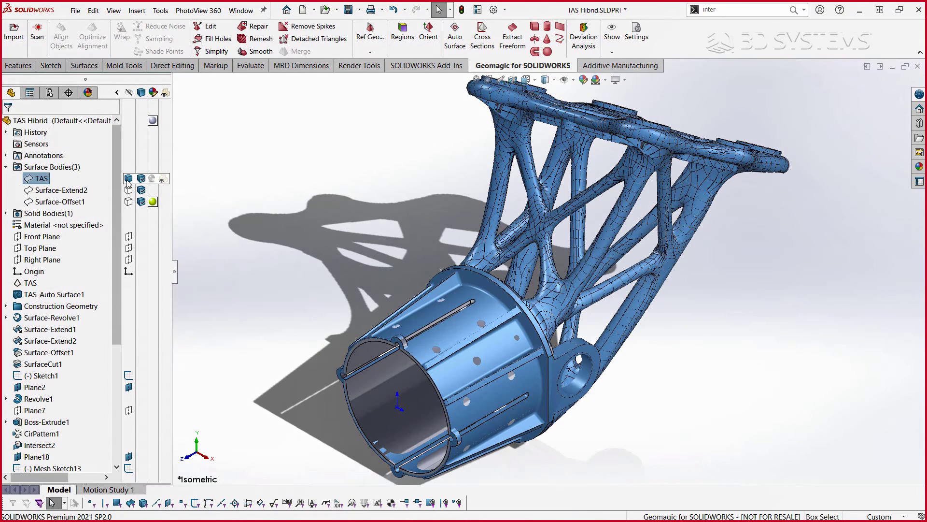
Run a deviation analysis of the Combine1 body against the TAS mesh with a maximum deviation of 1 mm, and examine the colour map
click(128, 178)
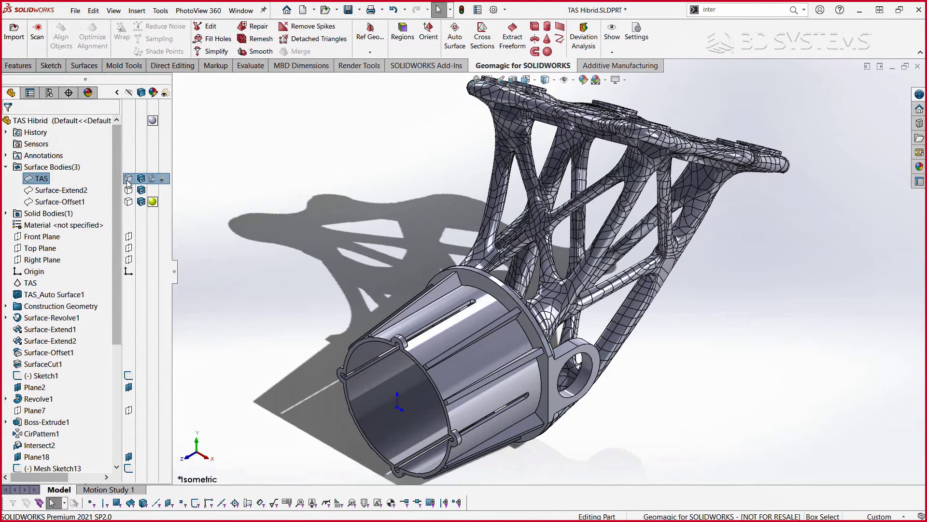
click(128, 179)
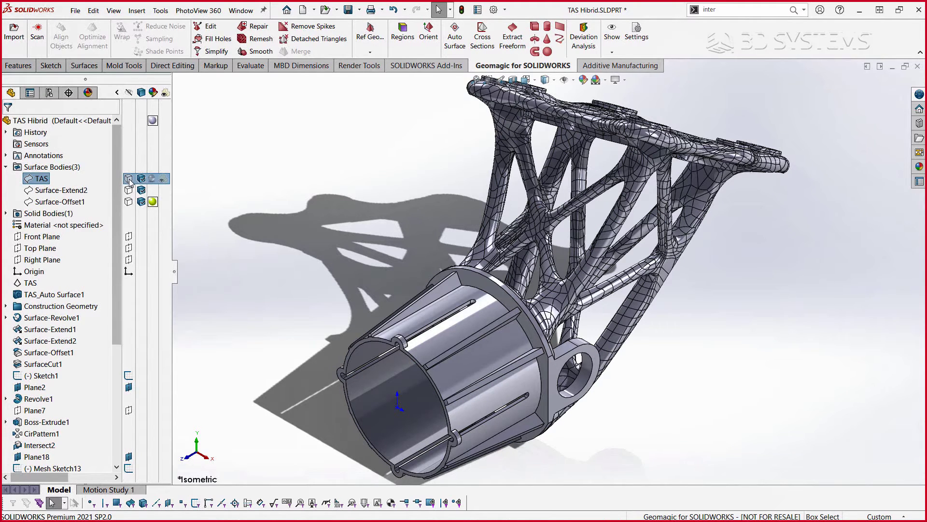
click(583, 43)
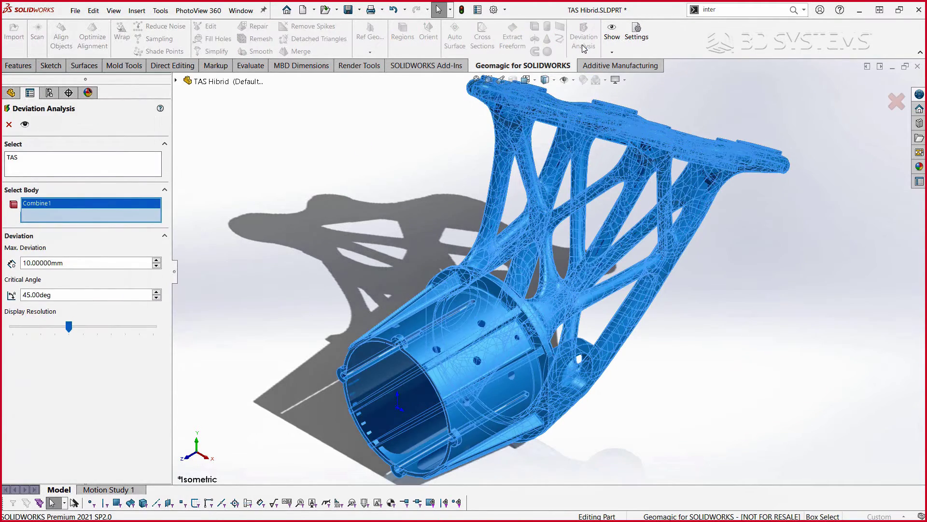
double_click(94, 264)
text(1)
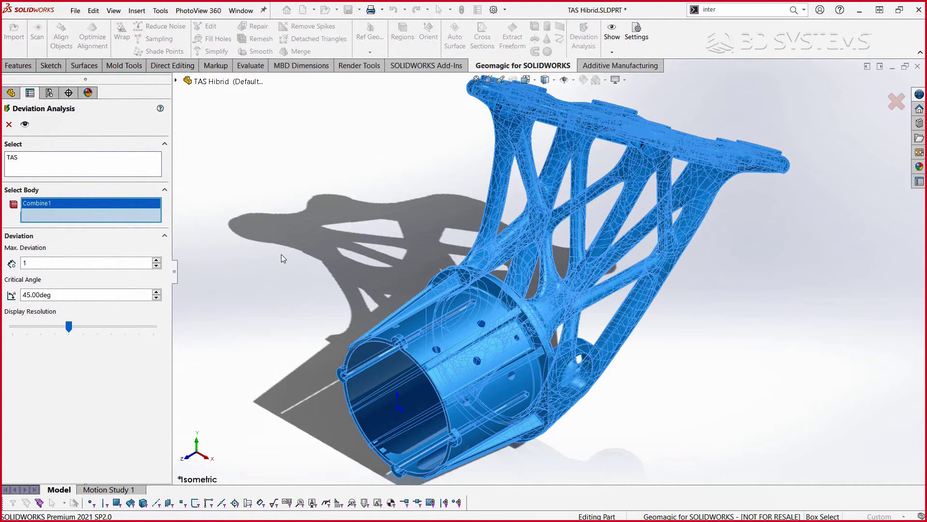
key(Return)
click(26, 124)
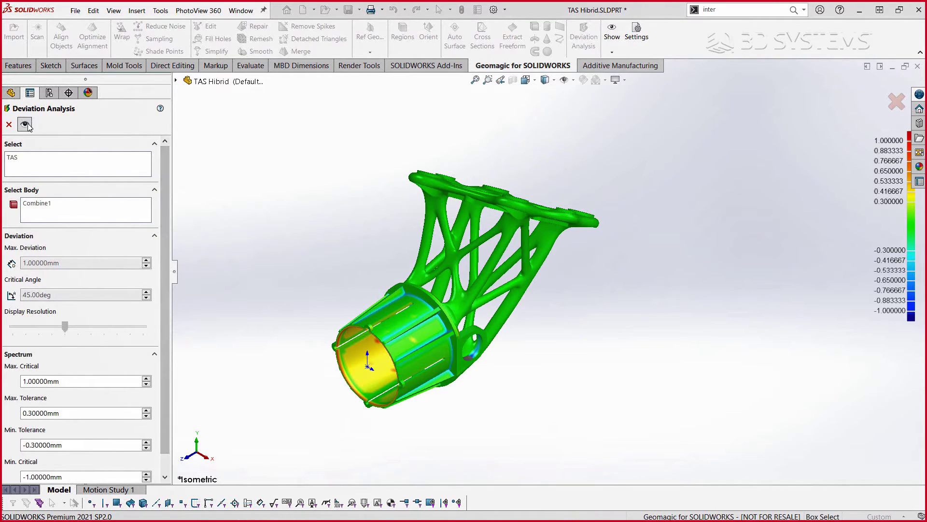
mouse_move(688, 351)
middle_down()
mouse_move(560, 343)
mouse_move(296, 396)
mouse_move(188, 402)
mouse_move(225, 402)
middle_up()
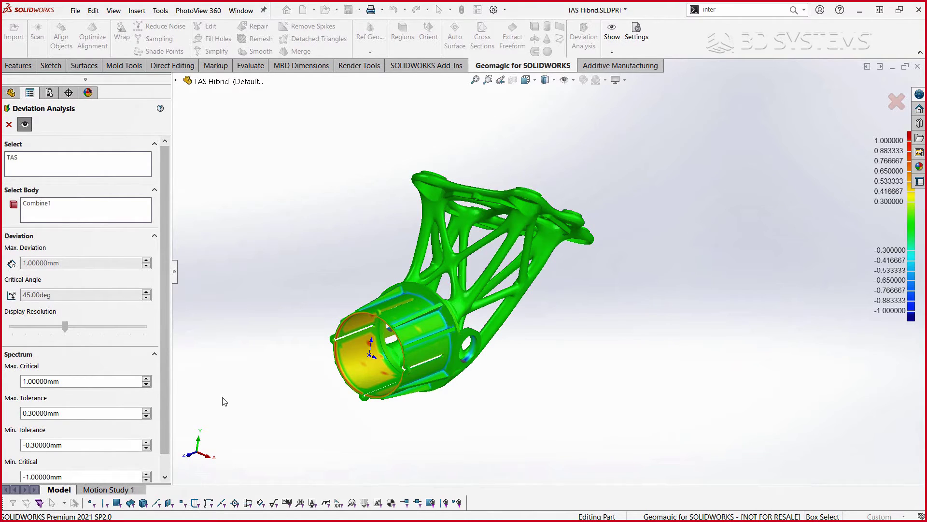
click(9, 124)
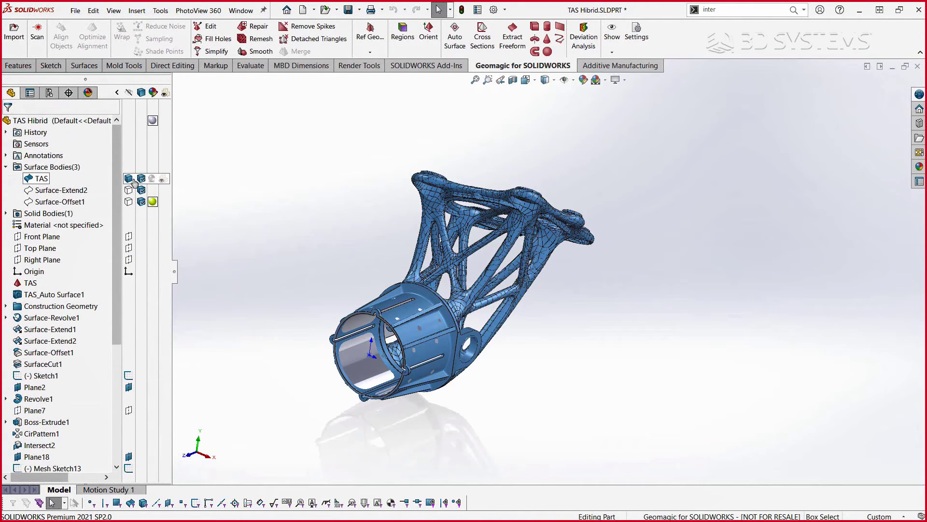
Hide the TAS mesh in the TAS Hibrid part and inspect the combined hybrid body
click(131, 178)
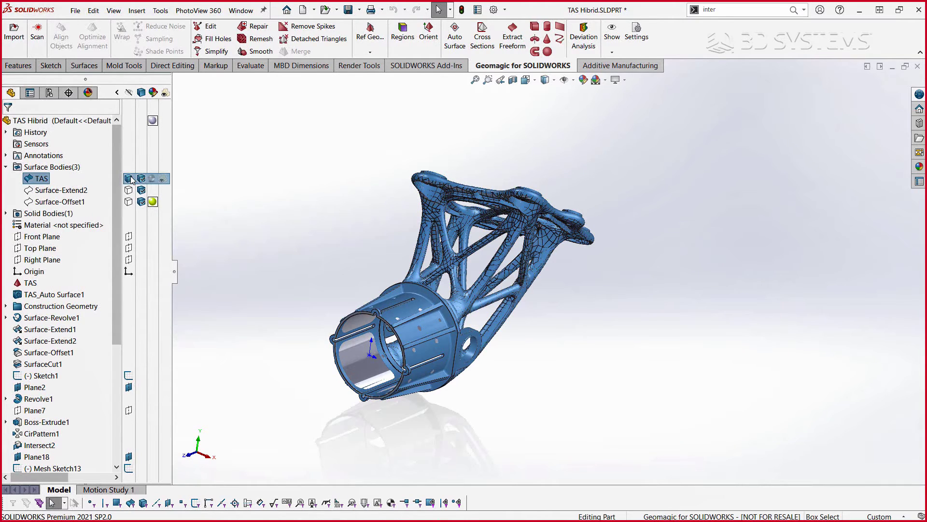
key(f)
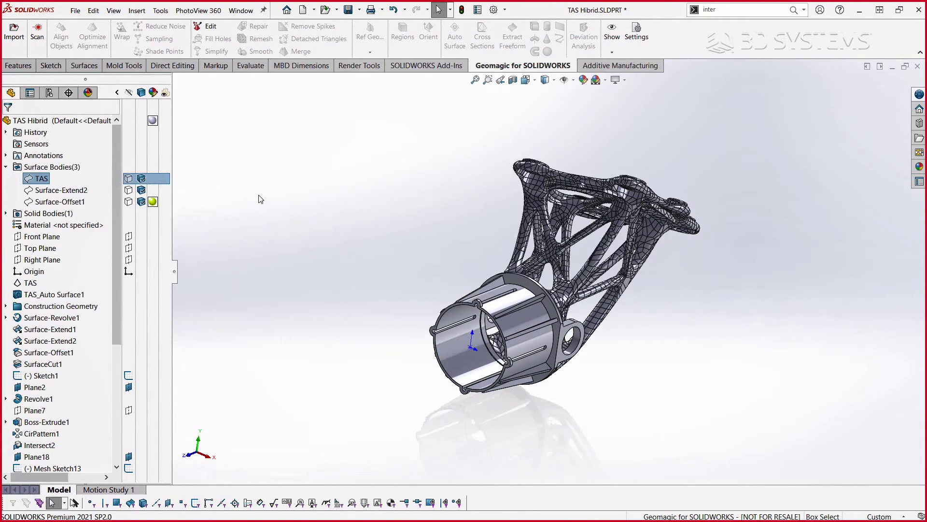
scroll(796, 301, down, 4)
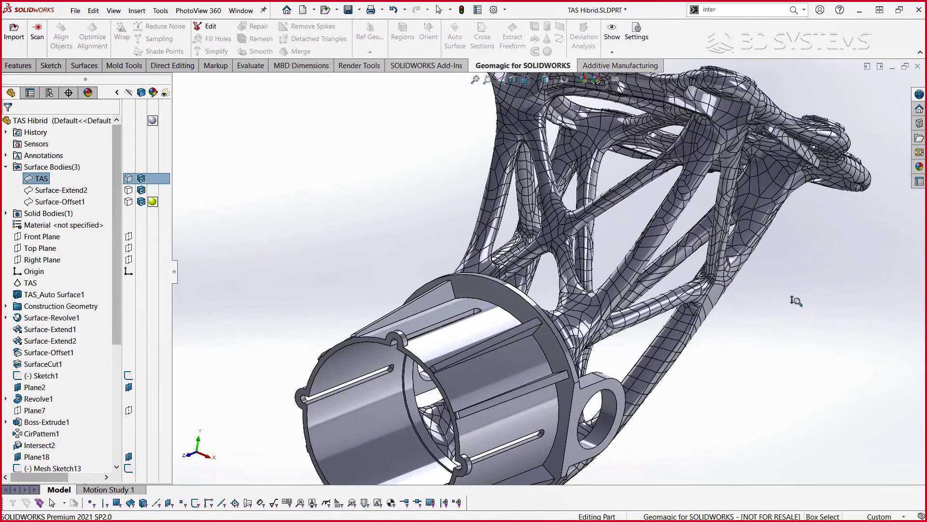
scroll(796, 300, up, 5)
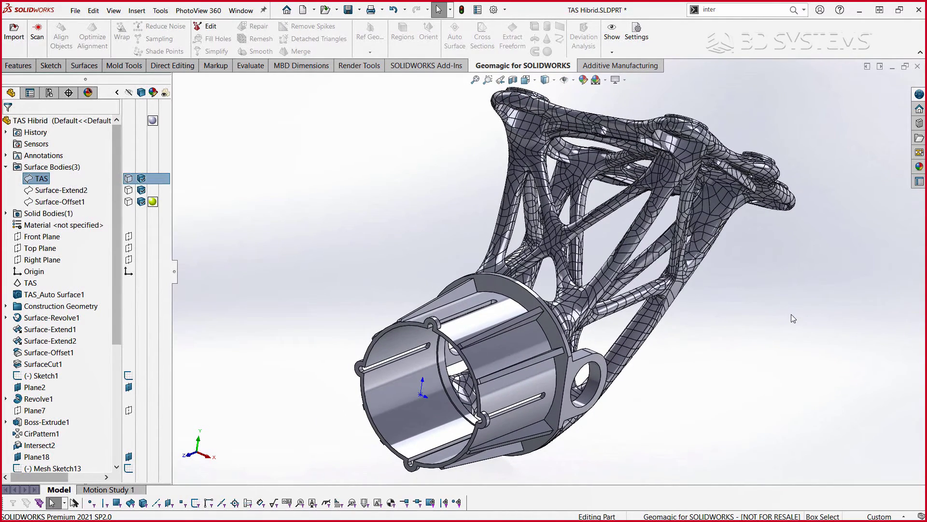